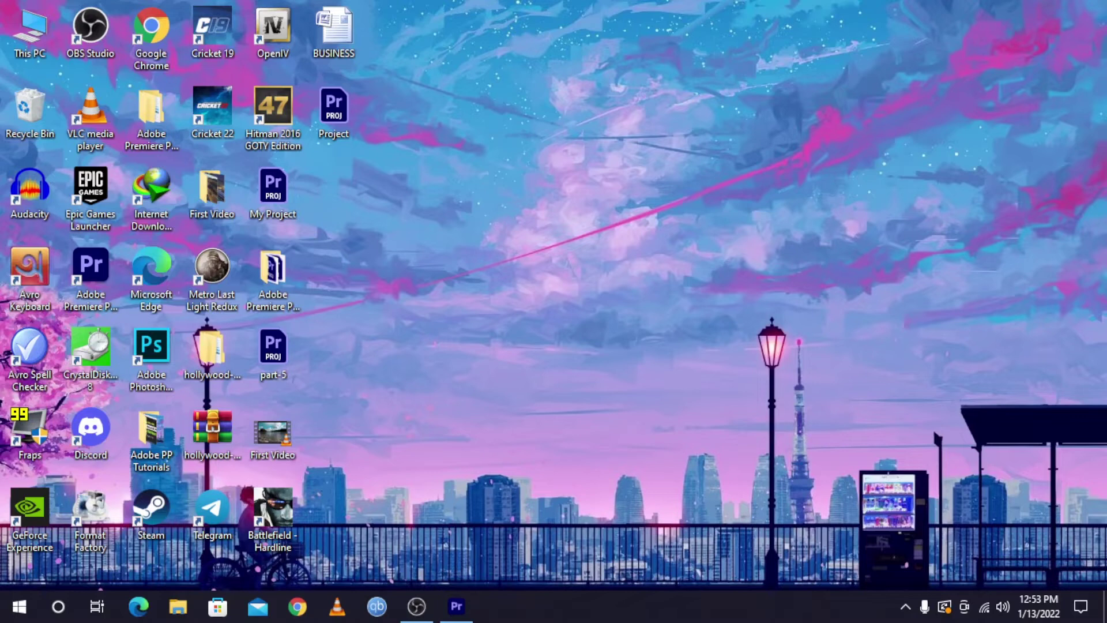
# Step: Bring the Premiere Pro 2020 window with the empty 'Project' back up from the taskbar
pyautogui.click(456, 606)
pyautogui.click(456, 606)
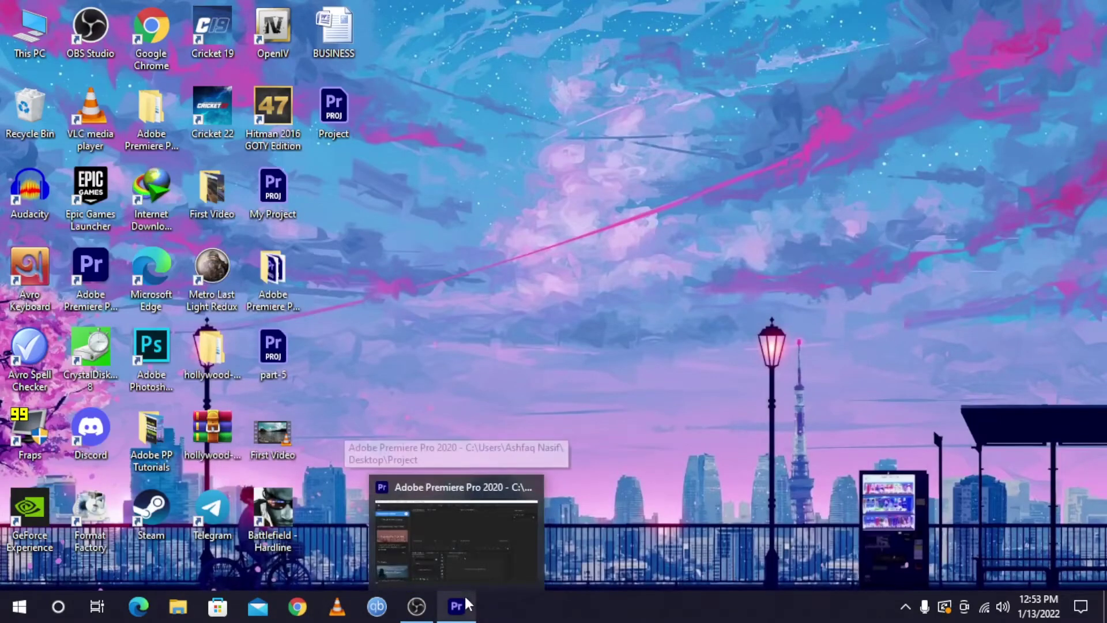
pyautogui.click(465, 595)
pyautogui.click(465, 603)
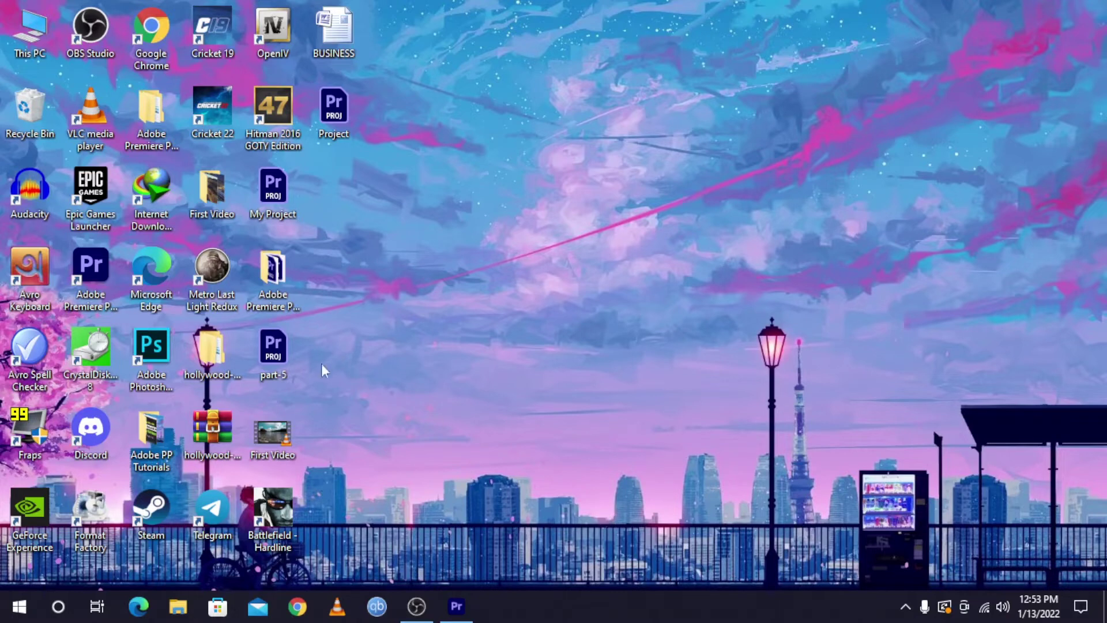
pyautogui.click(452, 602)
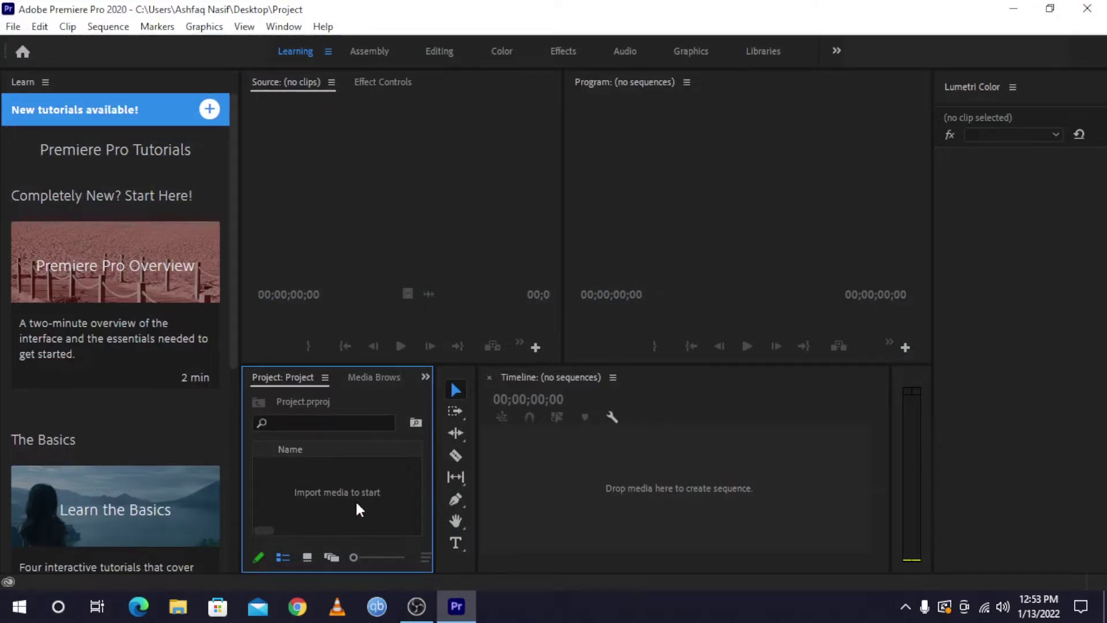
# Step: Open and cancel the import dialog twice without importing, then minimize Premiere to the desktop
pyautogui.doubleClick(327, 492)
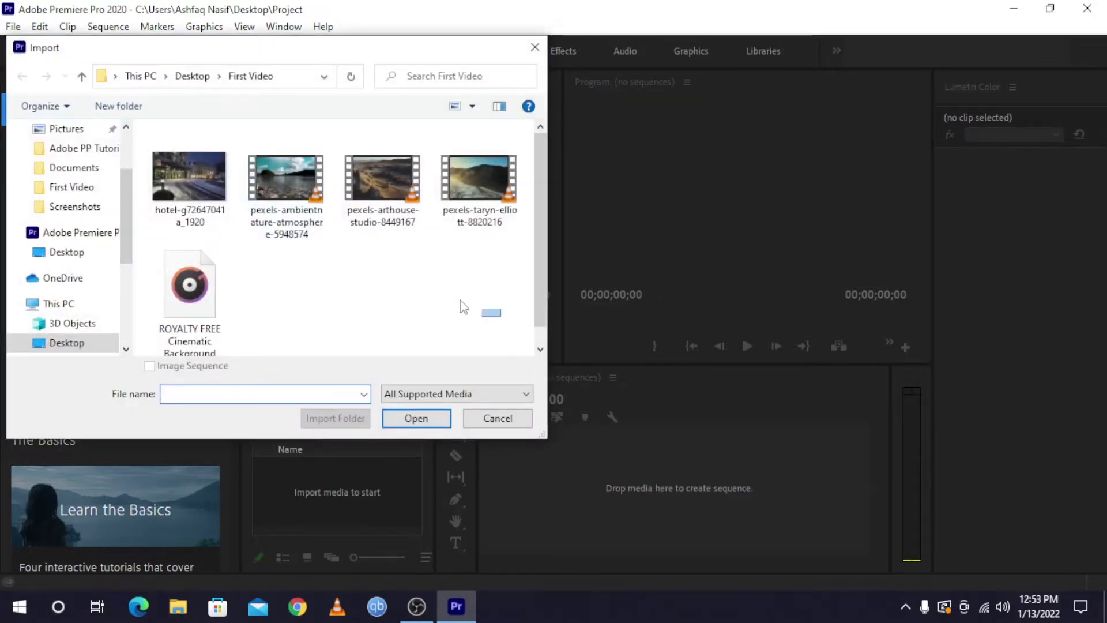
pyautogui.moveTo(502, 318); pyautogui.dragTo(279, 183)
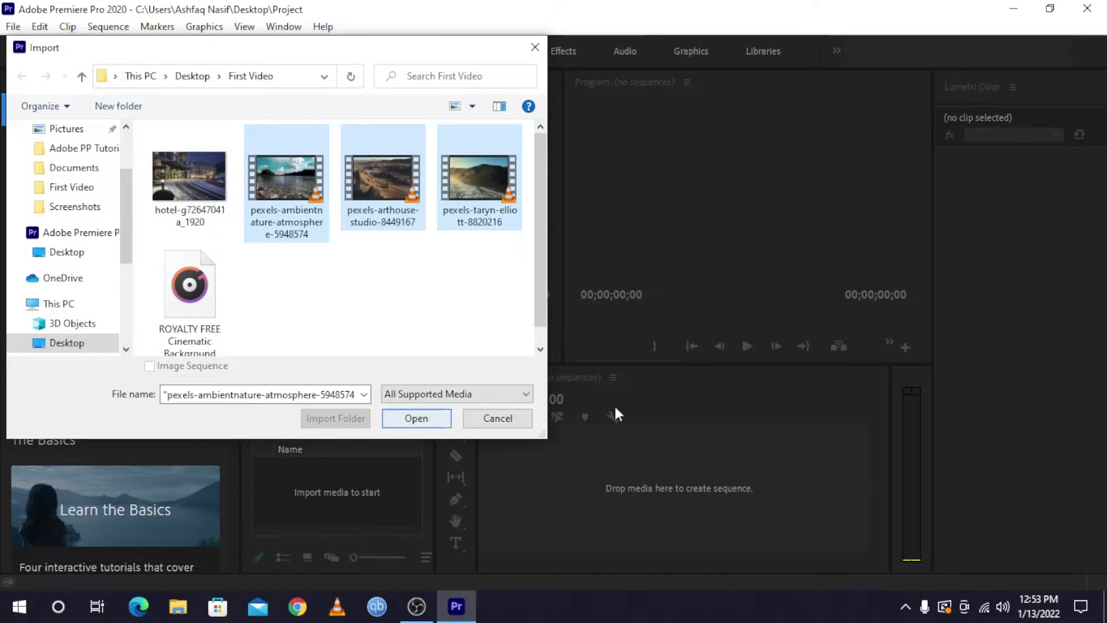
pyautogui.click(501, 418)
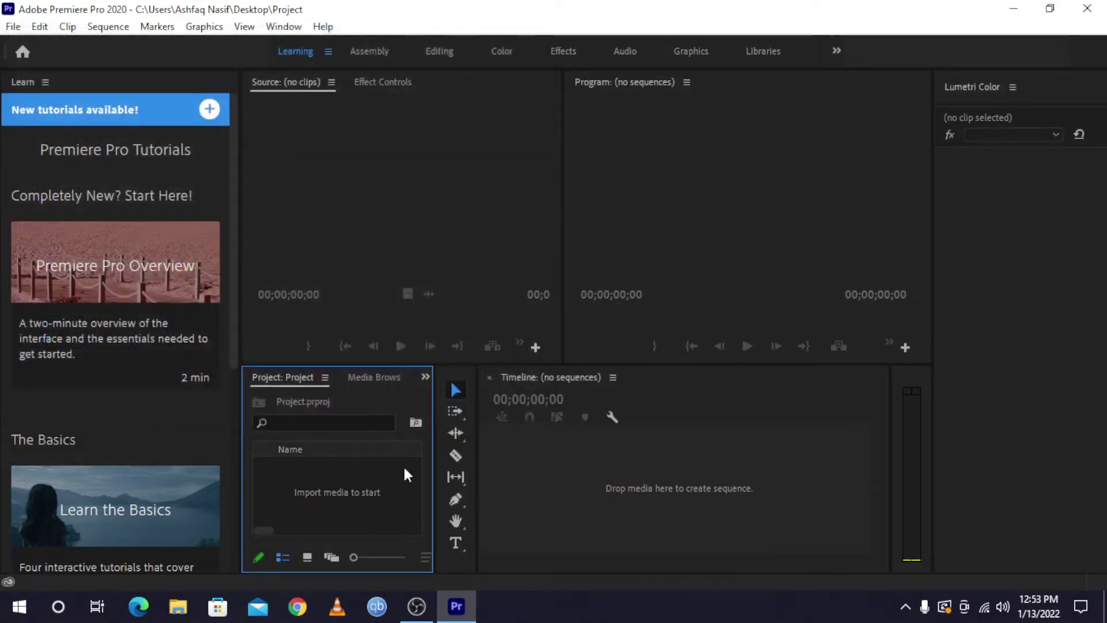
pyautogui.rightClick(363, 485)
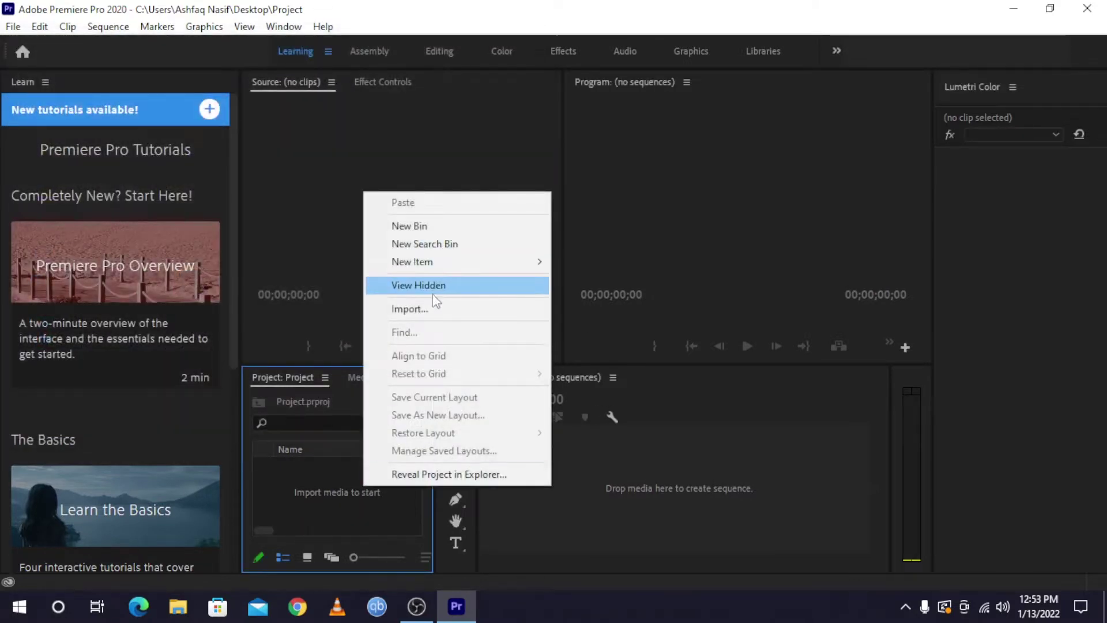
pyautogui.click(436, 309)
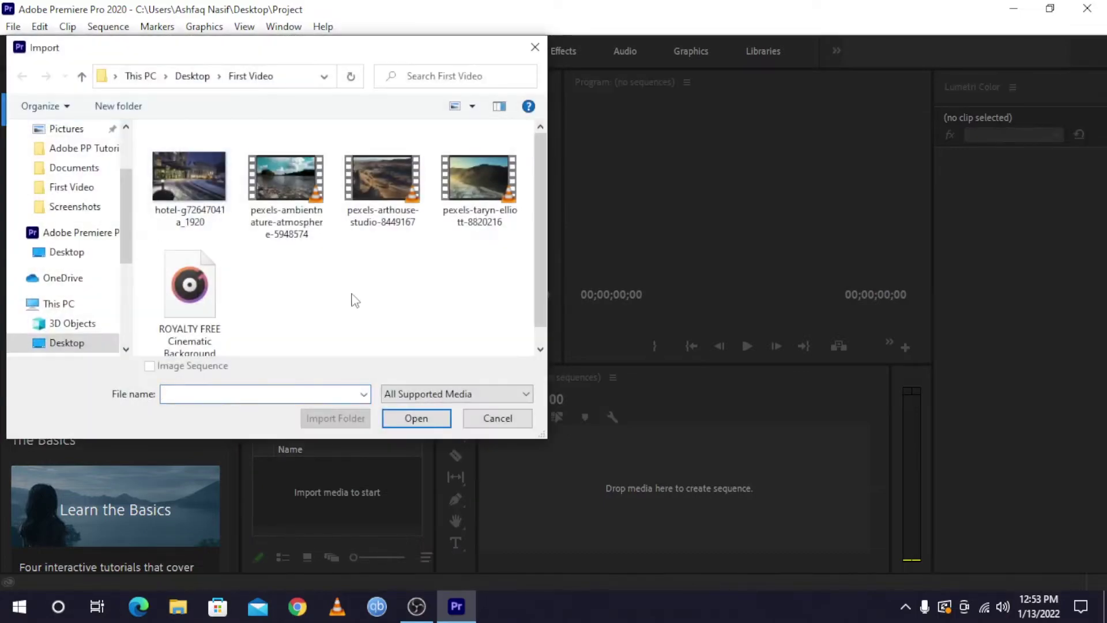
pyautogui.click(472, 425)
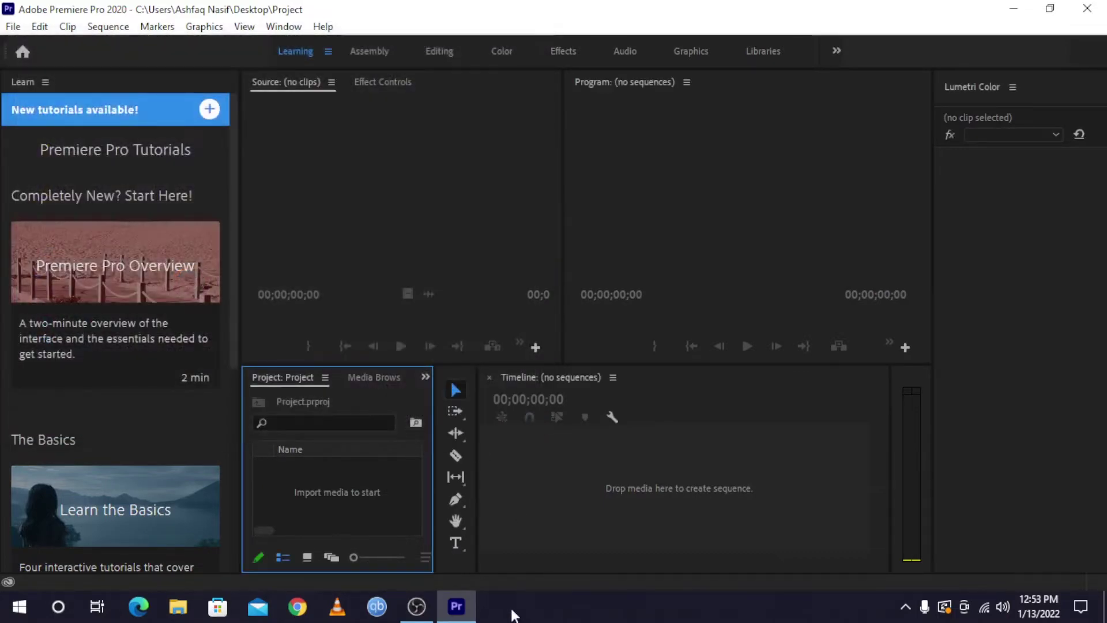
pyautogui.click(459, 606)
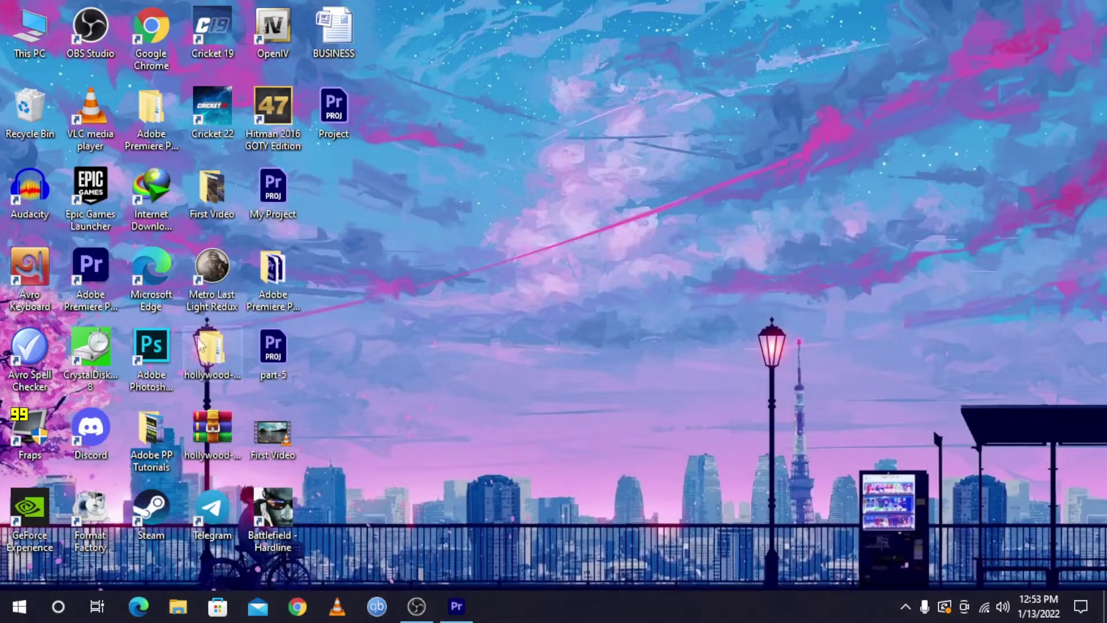
# Step: Open the First Video folder and drag the three pexels videos into Premiere's Project panel
pyautogui.doubleClick(233, 205)
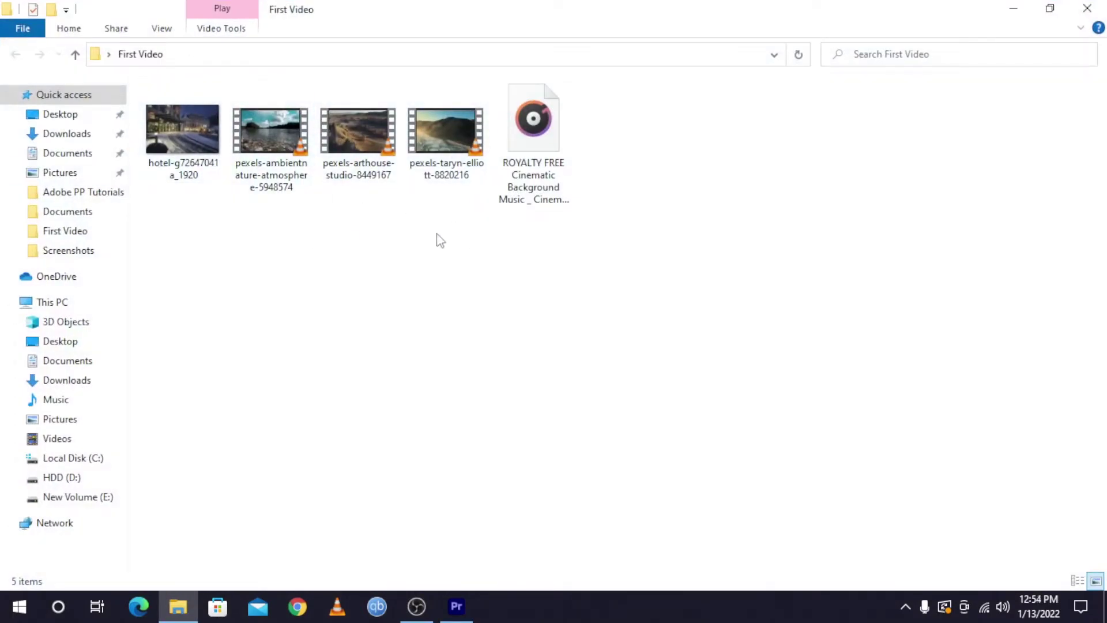
pyautogui.moveTo(451, 235)
pyautogui.mouseDown()
pyautogui.moveTo(289, 151)
pyautogui.moveTo(264, 120)
pyautogui.mouseUp()
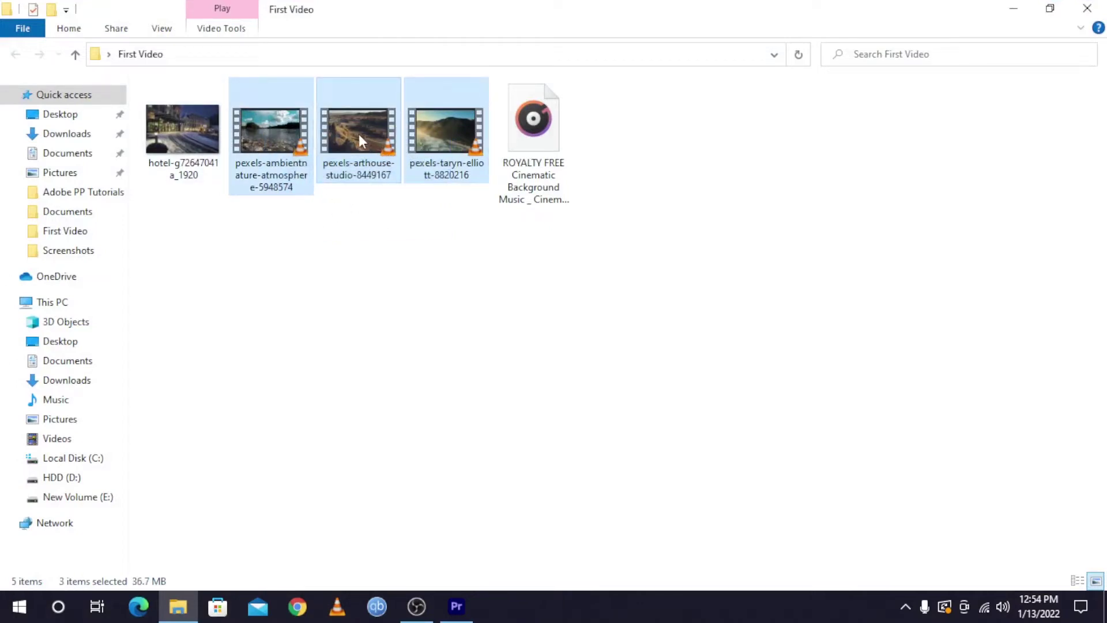
pyautogui.moveTo(355, 132)
pyautogui.mouseDown()
pyautogui.moveTo(461, 612)
pyautogui.moveTo(323, 493)
pyautogui.mouseUp()
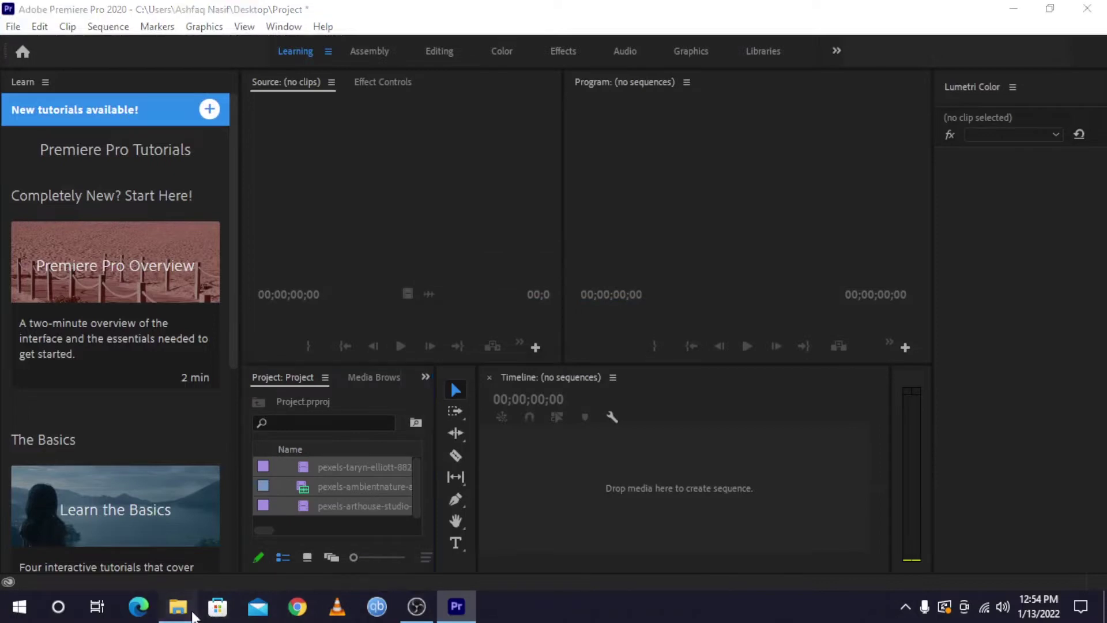
# Step: Abandon the file drag and close File Explorer to return to Premiere
pyautogui.click(179, 606)
pyautogui.click(57, 438)
pyautogui.moveTo(183, 144)
pyautogui.mouseDown()
pyautogui.moveTo(309, 388)
pyautogui.moveTo(178, 606)
pyautogui.mouseUp()
pyautogui.click(178, 606)
pyautogui.click(1087, 8)
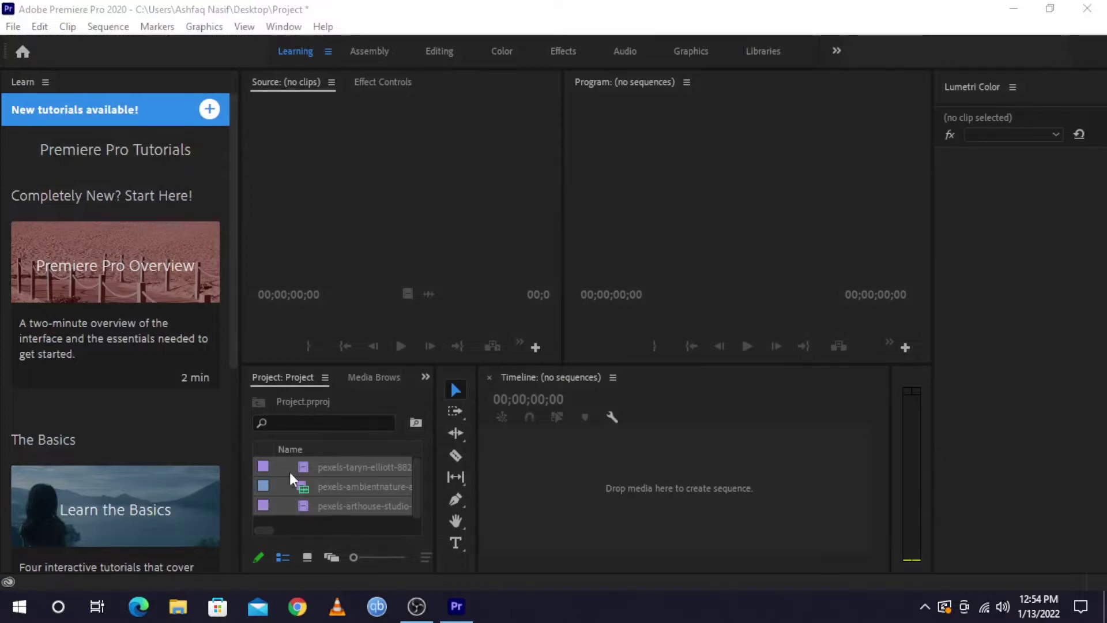
# Step: Create a sequence from the pexels-taryn-elliott clip and append a second copy of it
pyautogui.click(334, 465)
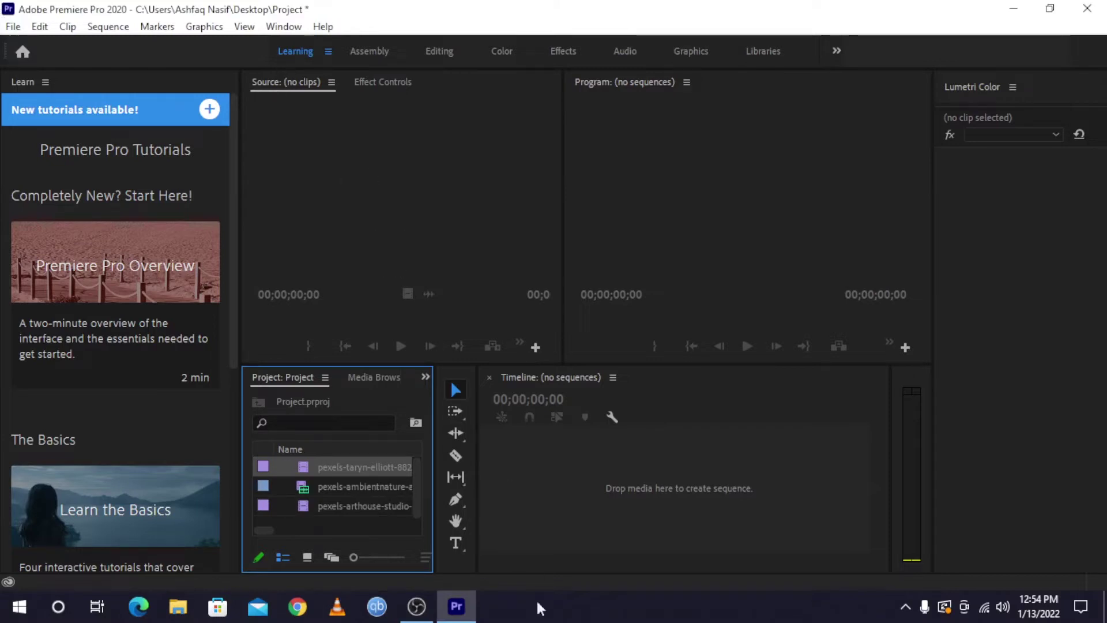
pyautogui.moveTo(348, 469); pyautogui.dragTo(564, 472)
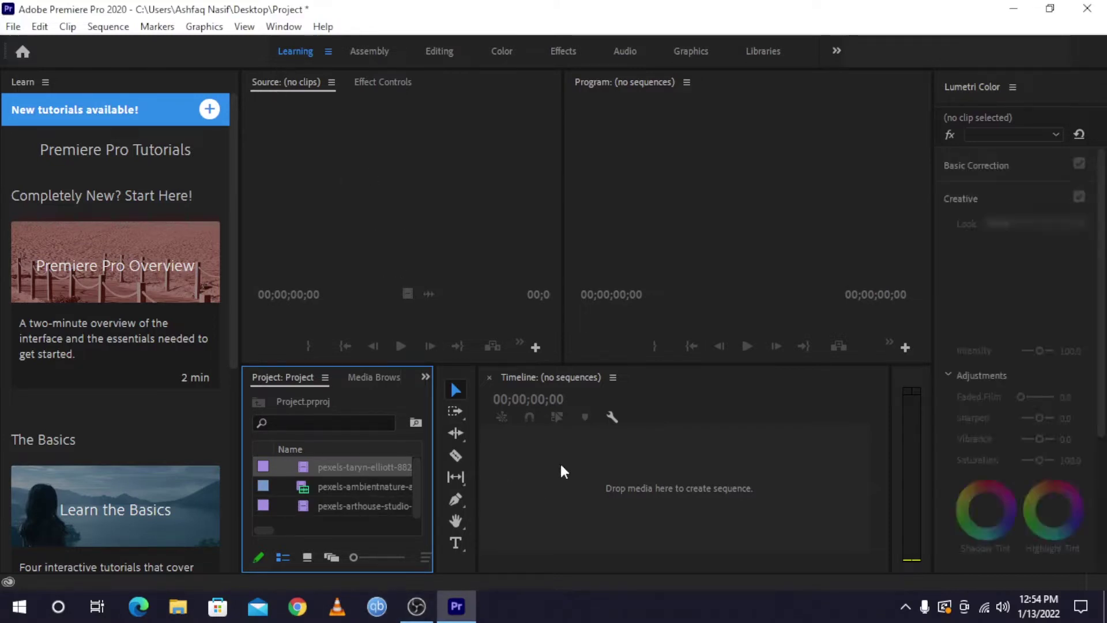
pyautogui.click(690, 410)
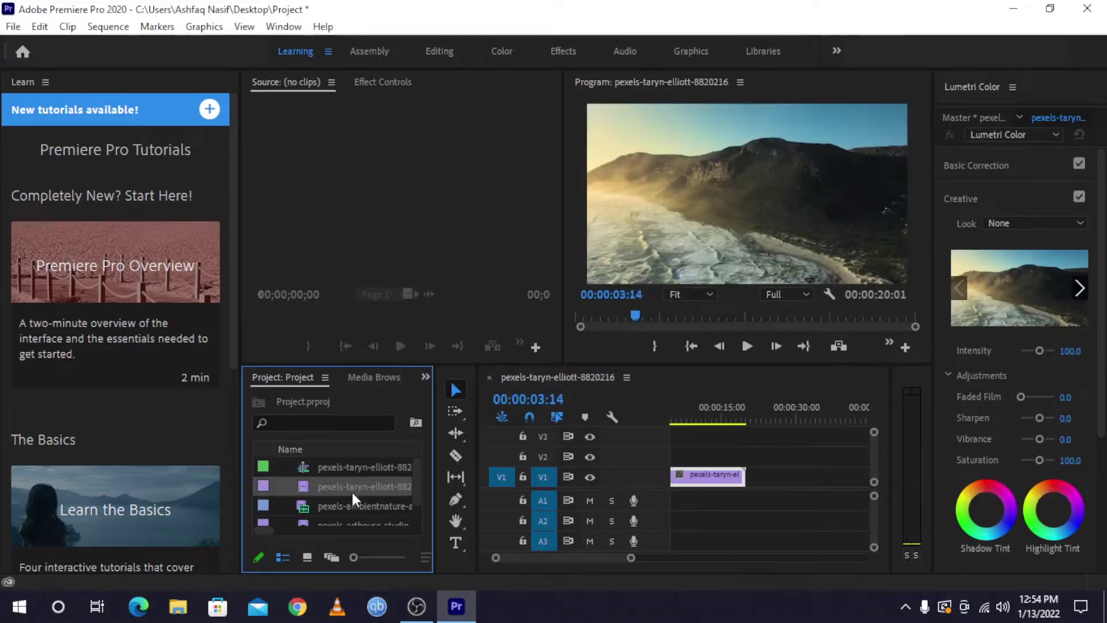
pyautogui.moveTo(353, 506)
pyautogui.mouseDown()
pyautogui.moveTo(776, 495)
pyautogui.moveTo(353, 506)
pyautogui.moveTo(784, 474)
pyautogui.moveTo(744, 475)
pyautogui.mouseUp()
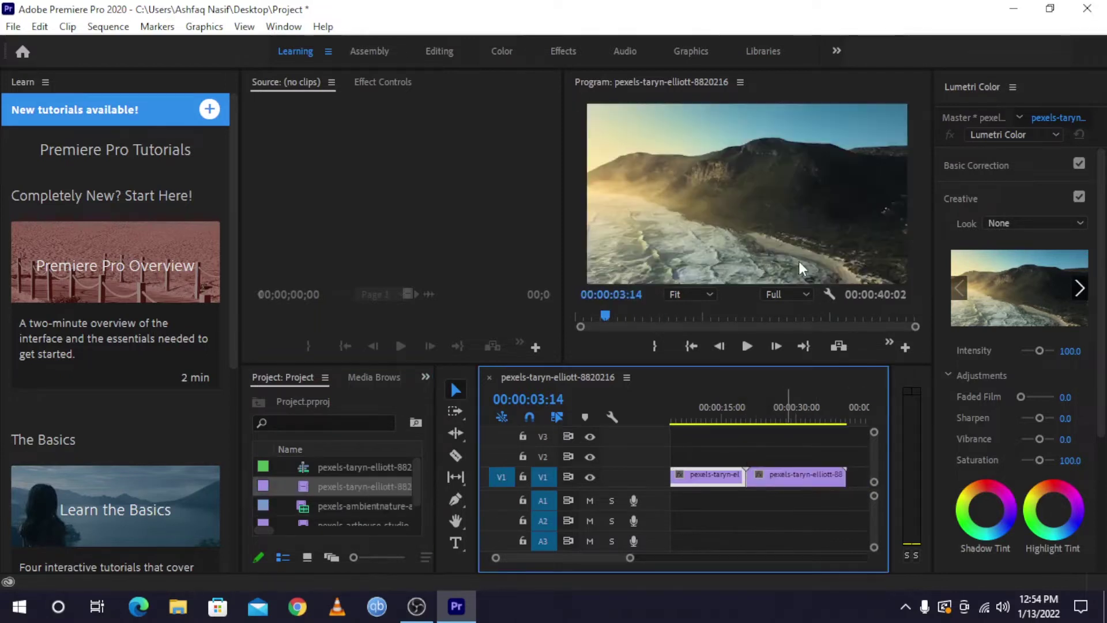
pyautogui.click(735, 410)
pyautogui.click(773, 416)
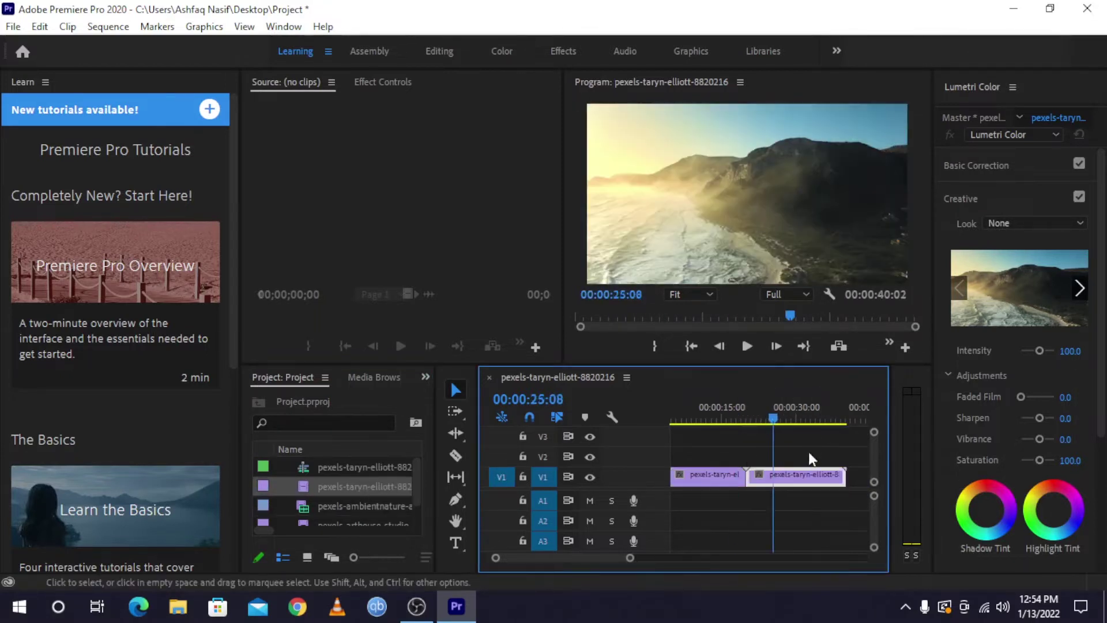
pyautogui.click(735, 408)
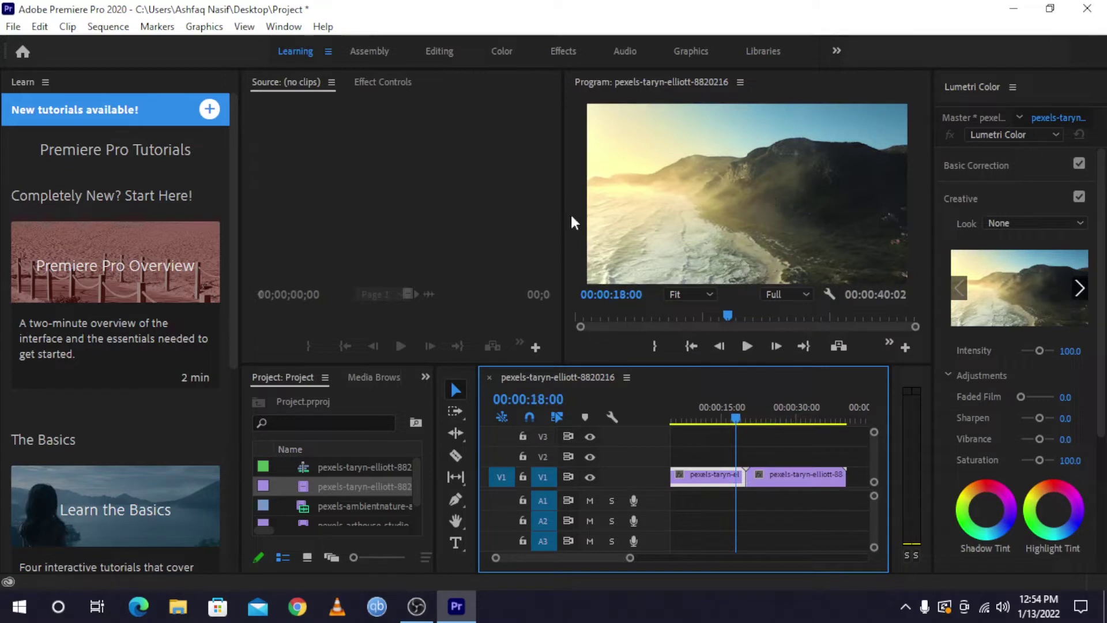
# Step: Check the clip's Motion and Opacity settings and park the playhead at 00:00:10:18
pyautogui.click(381, 82)
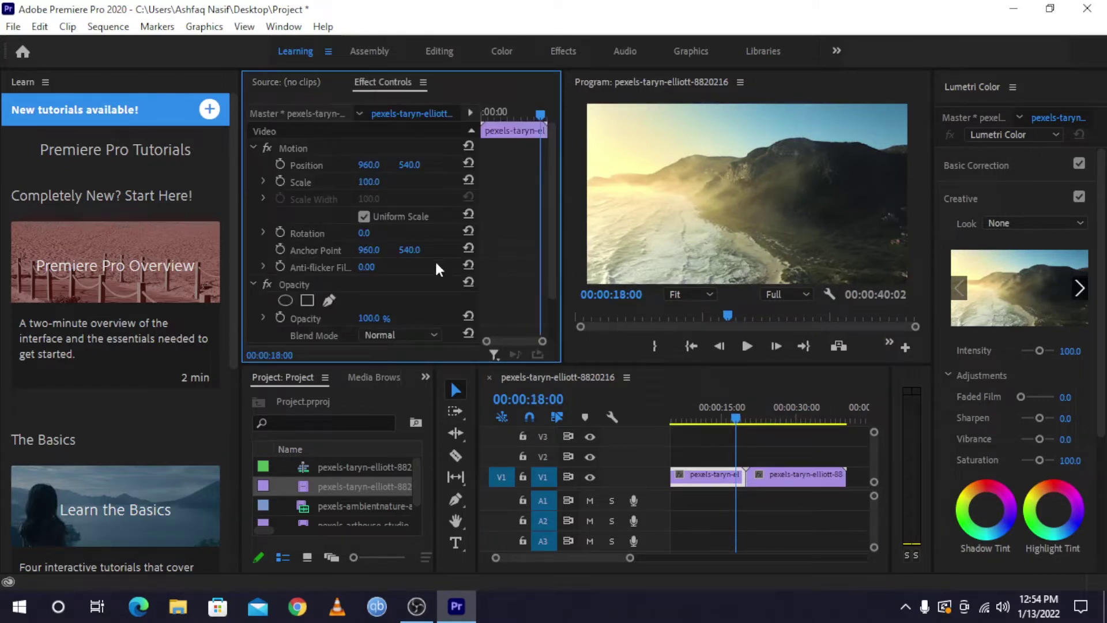
pyautogui.scroll(-2, 466, 292)
pyautogui.scroll(2, 466, 295)
pyautogui.click(701, 397)
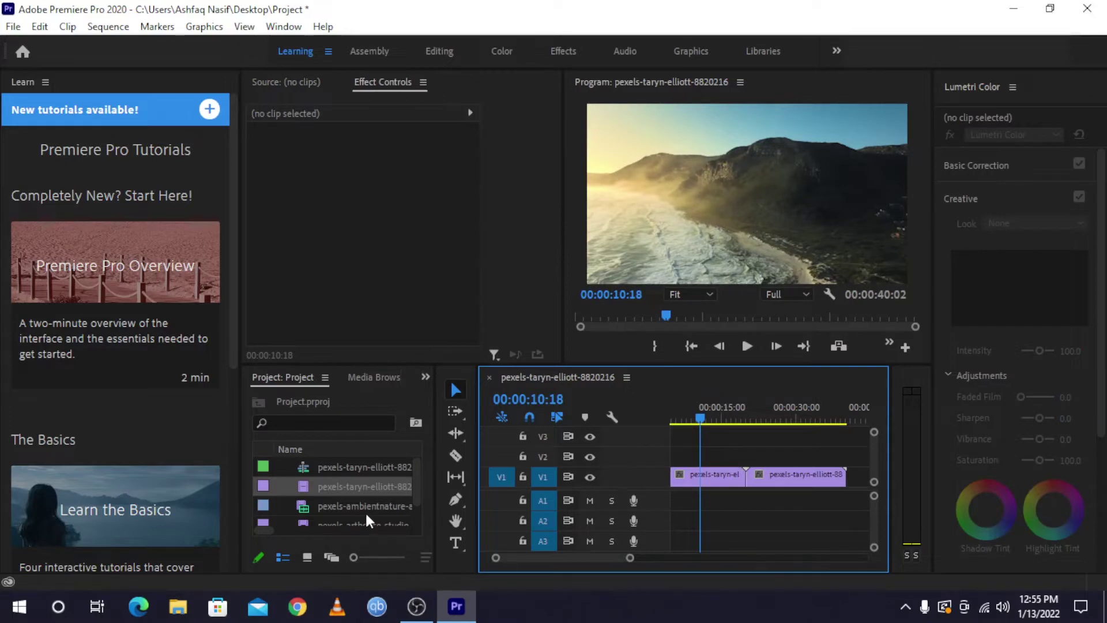
# Step: Append the ambientnature clip to the sequence end, unlink it, and delete its A1 audio
pyautogui.moveTo(366, 507); pyautogui.dragTo(857, 474)
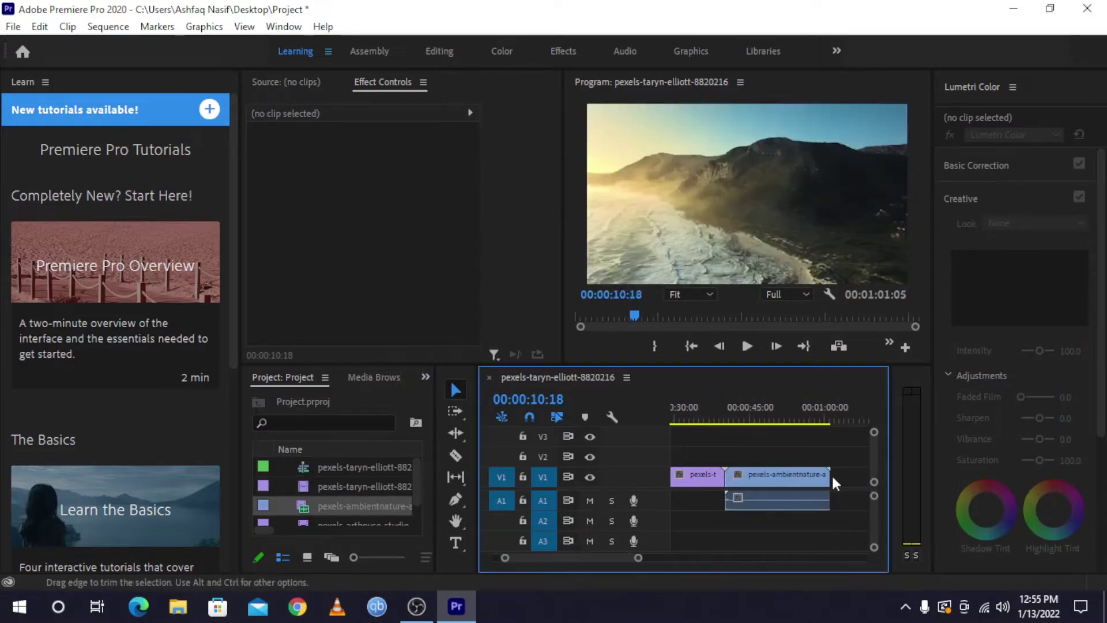
pyautogui.rightClick(816, 474)
pyautogui.click(854, 284)
pyautogui.click(787, 498)
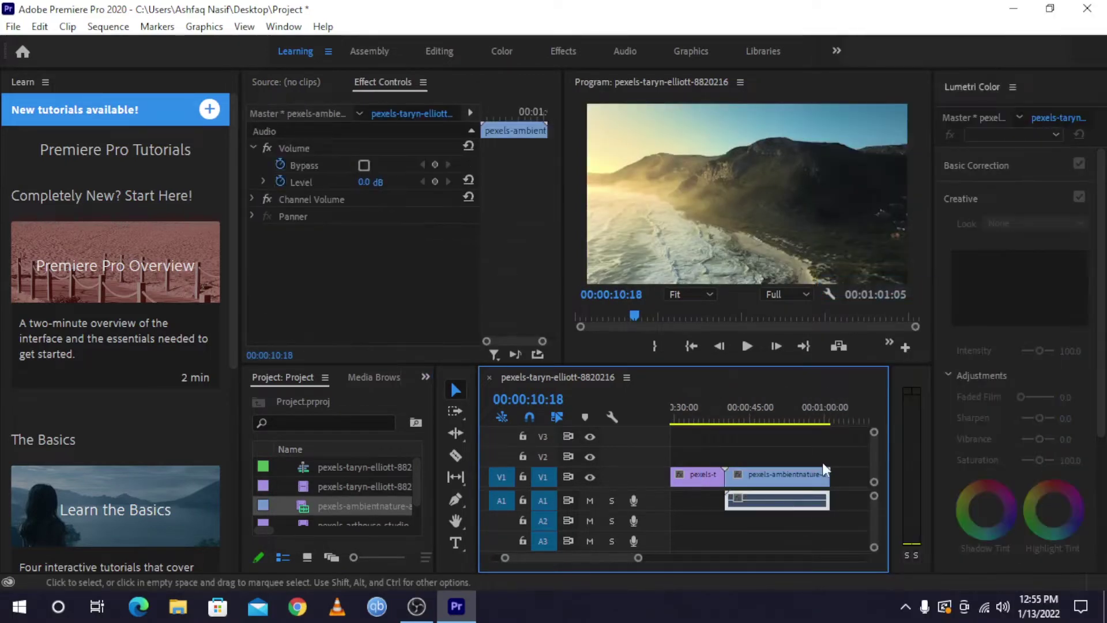
pyautogui.press('Delete')
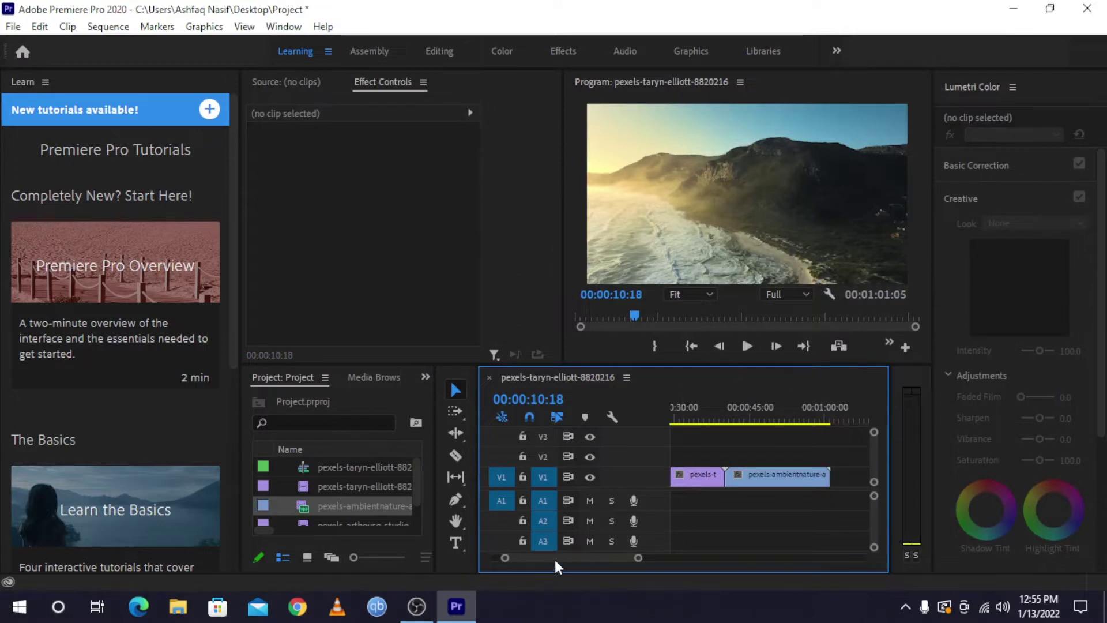
pyautogui.moveTo(554, 557); pyautogui.dragTo(528, 554)
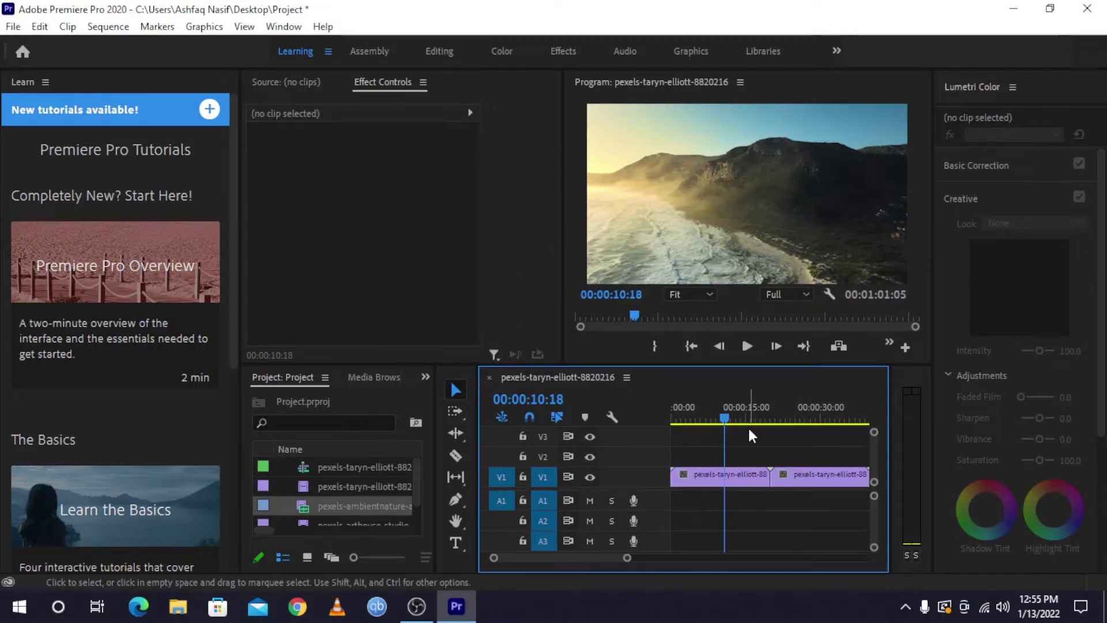
# Step: Zoom the timeline out to fit the whole 00:01:01:05 sequence
pyautogui.press('-')
pyautogui.press('-')
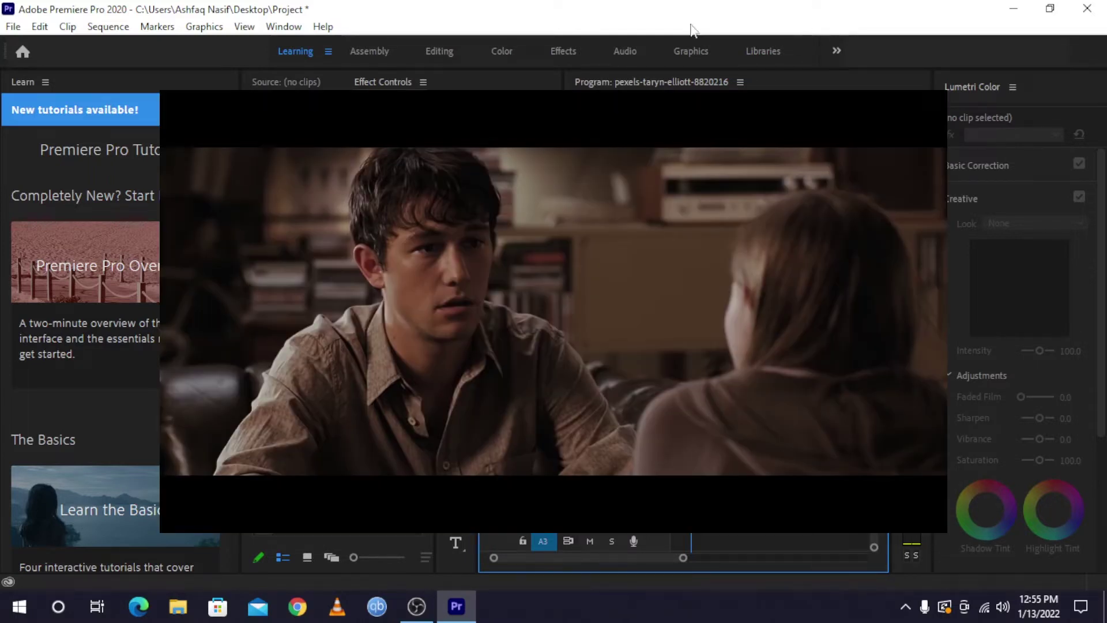
# Step: Search the Effects panel for 'crop' and apply Crop to the first taryn-elliott clip
pyautogui.click(689, 482)
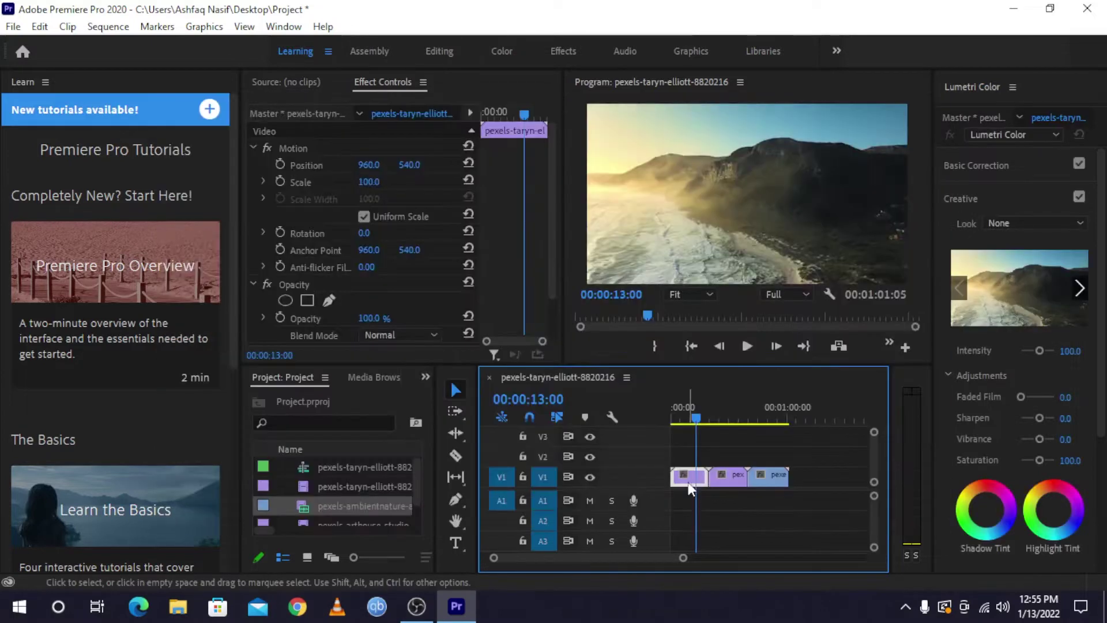
pyautogui.click(760, 479)
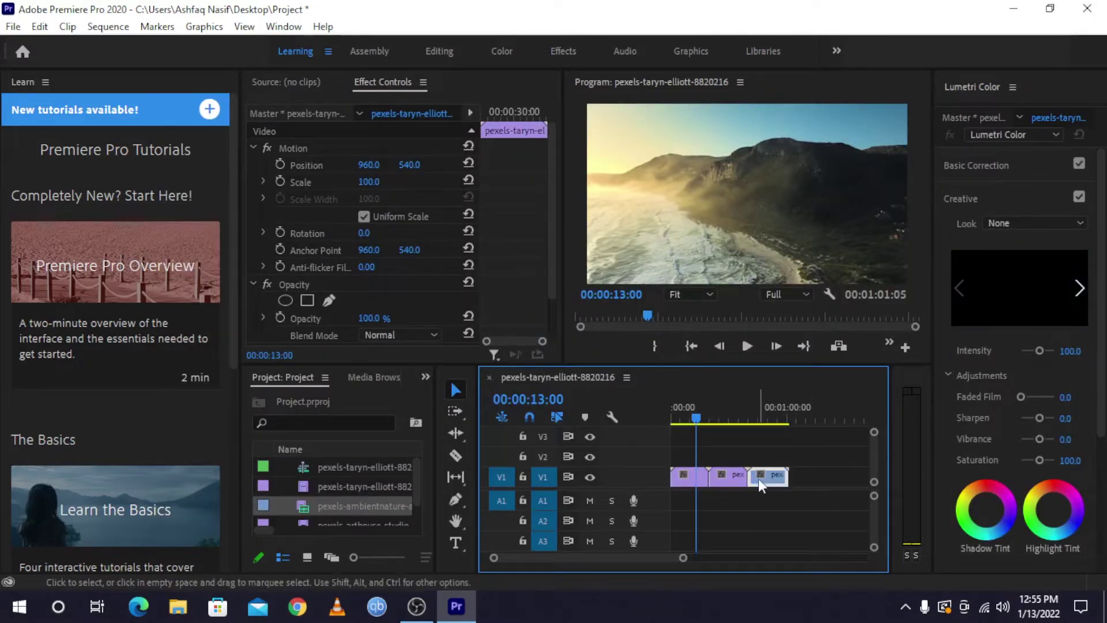
pyautogui.click(688, 417)
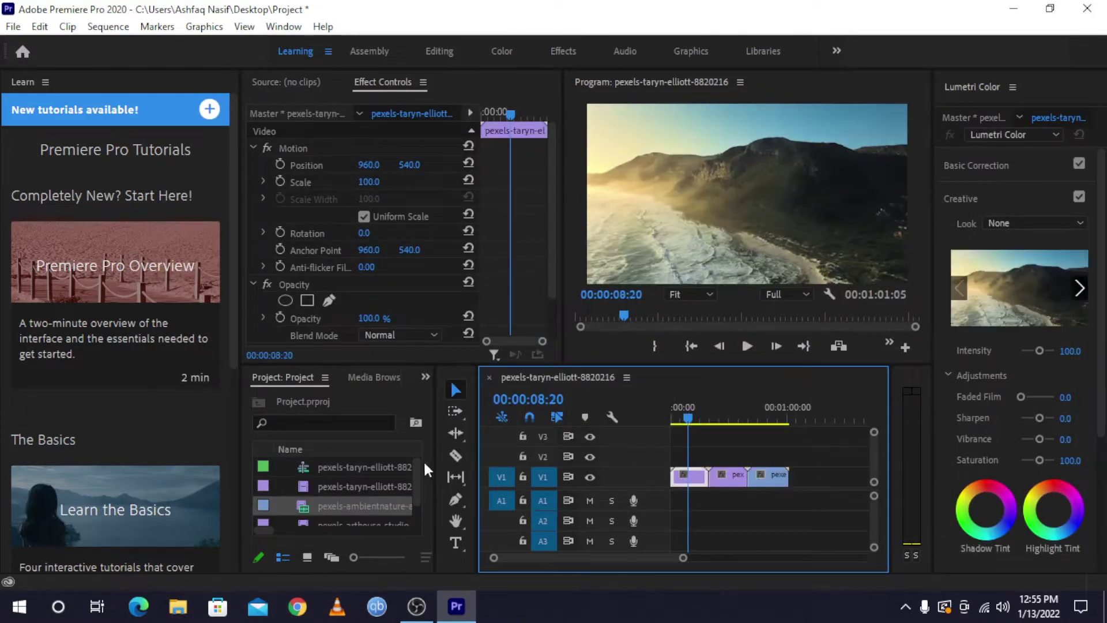
pyautogui.hotkey('shift', '7')
pyautogui.click(324, 398)
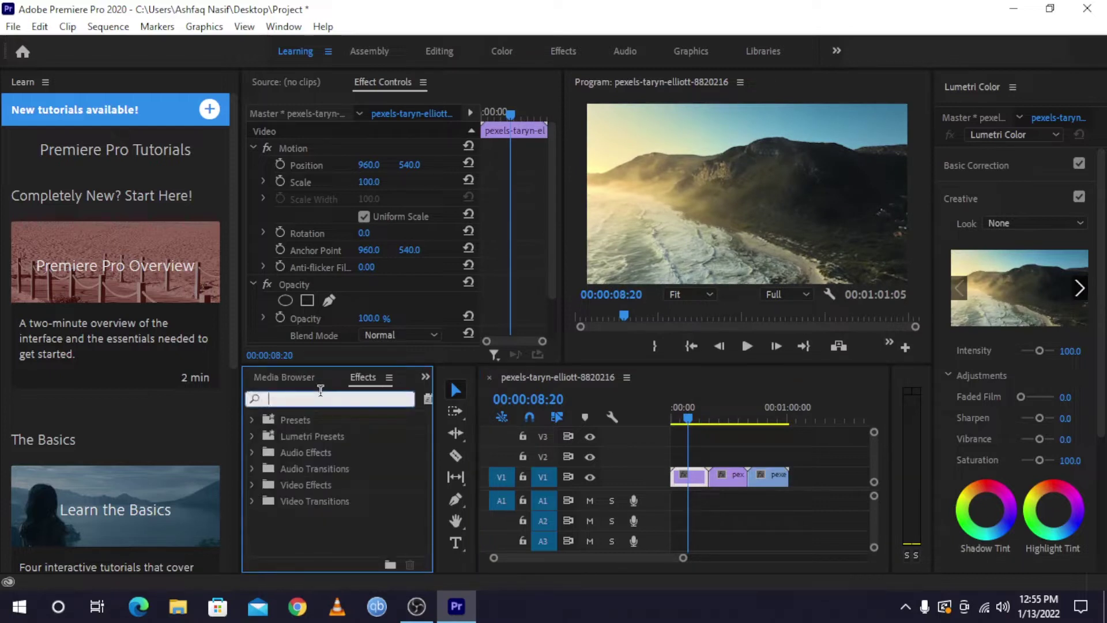
pyautogui.write('crop')
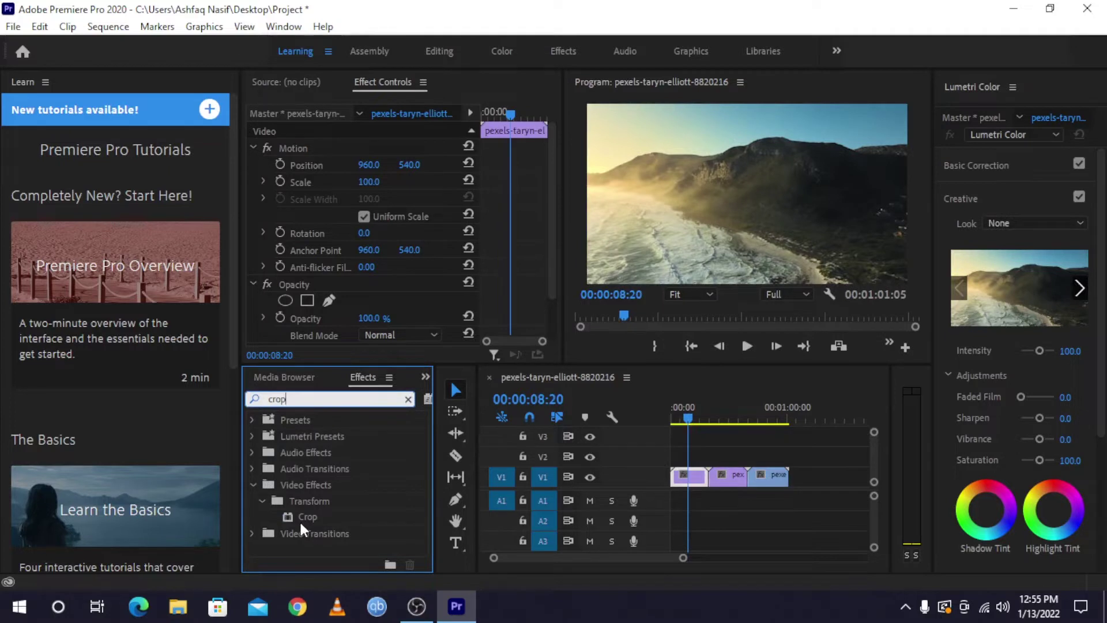
pyautogui.moveTo(303, 517)
pyautogui.mouseDown()
pyautogui.moveTo(654, 494)
pyautogui.moveTo(717, 478)
pyautogui.moveTo(668, 484)
pyautogui.mouseUp()
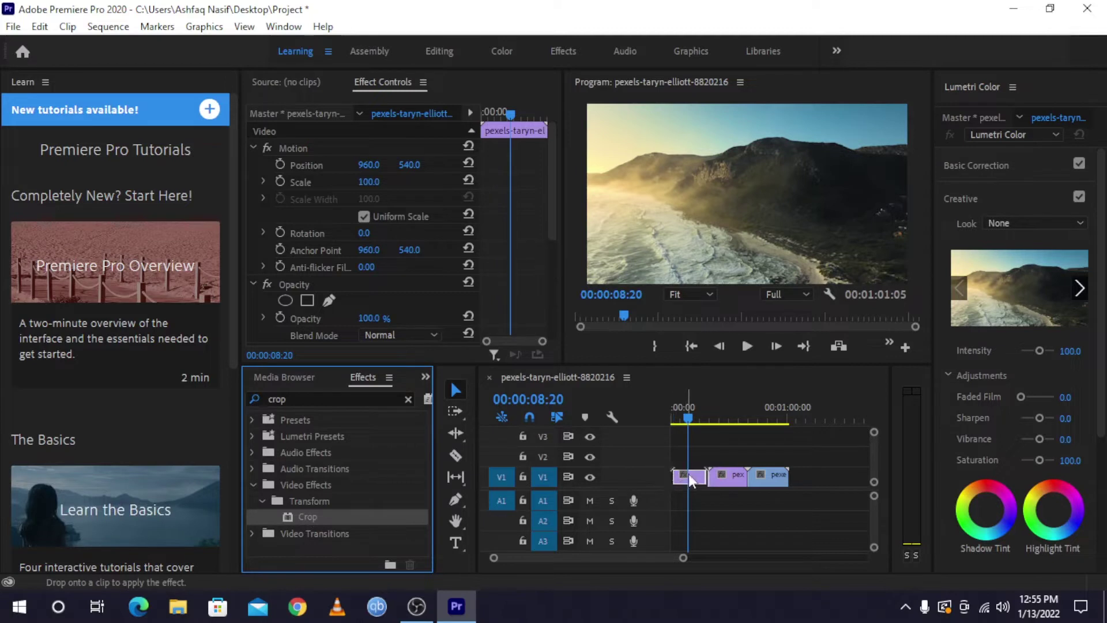
pyautogui.moveTo(668, 484); pyautogui.dragTo(689, 476)
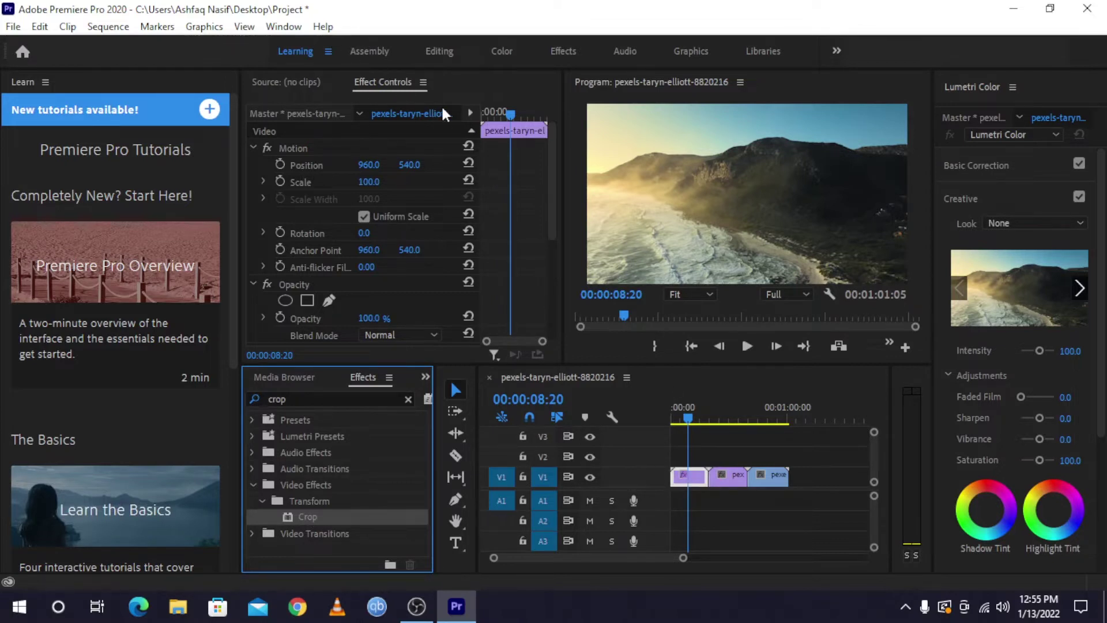
# Step: Set Crop Top and Bottom to 5% and scrub the playhead to preview the letterbox
pyautogui.moveTo(551, 208); pyautogui.dragTo(535, 303)
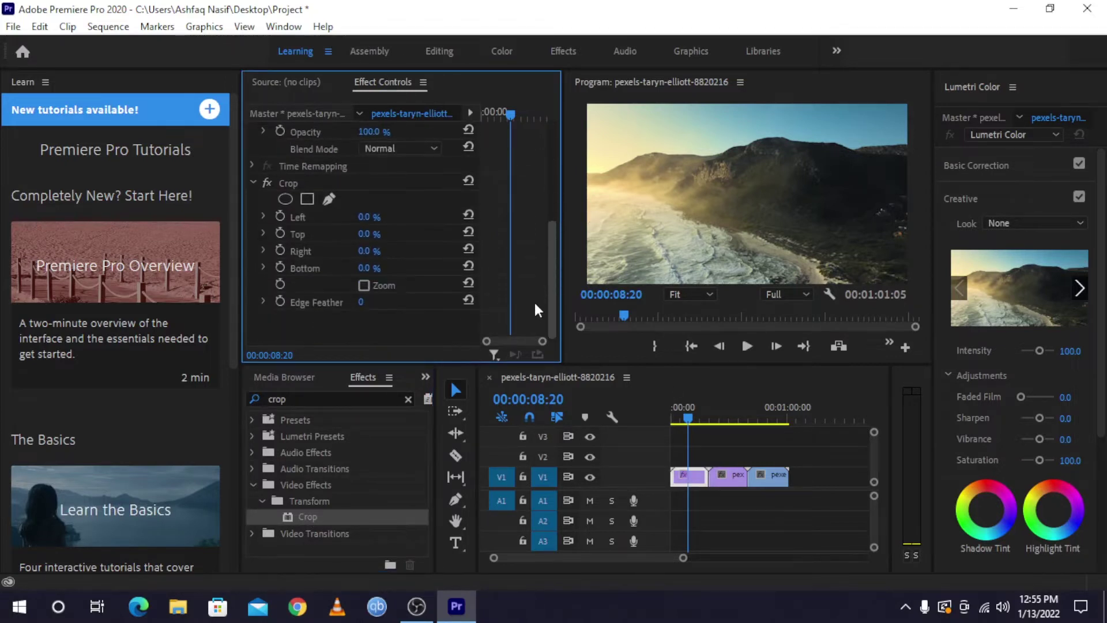
pyautogui.click(369, 233)
pyautogui.write('5')
pyautogui.press('Return')
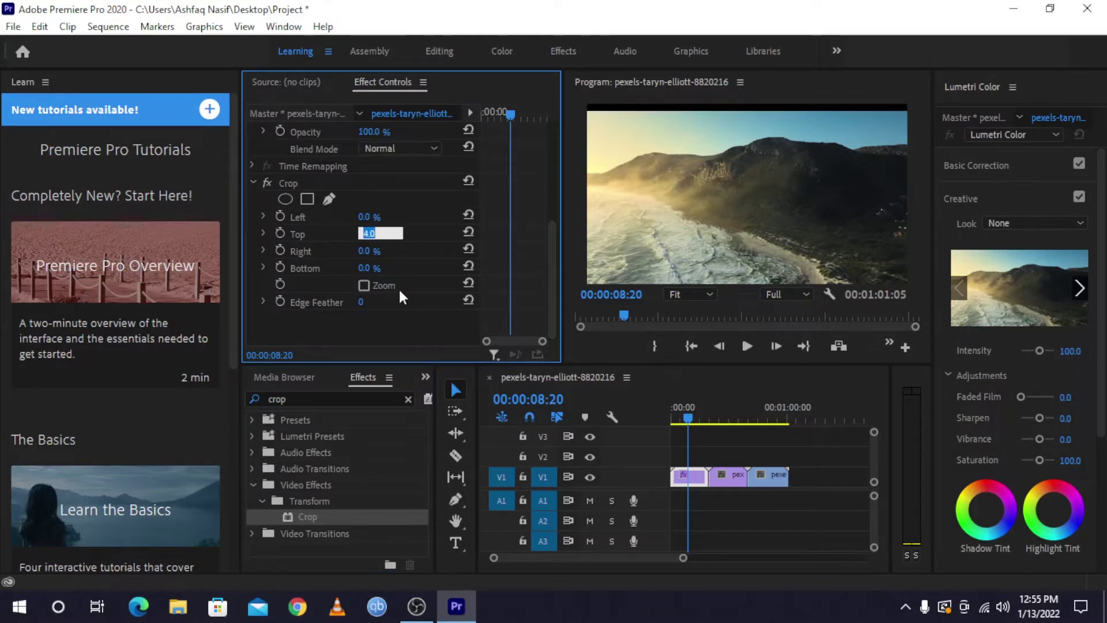
pyautogui.click(365, 268)
pyautogui.write('5')
pyautogui.press('Return')
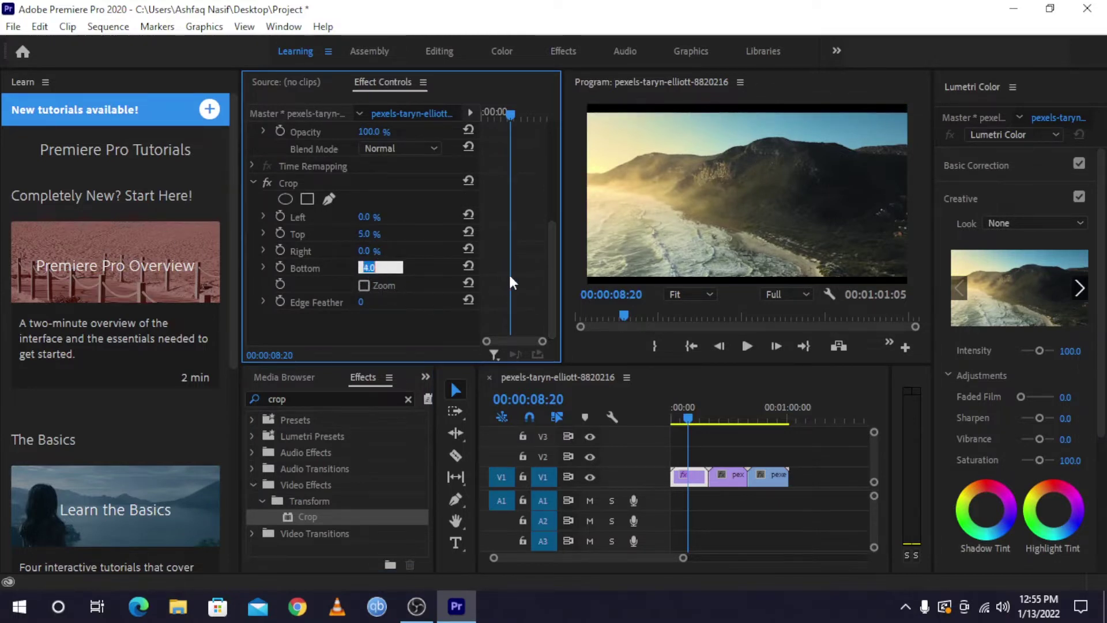
pyautogui.write('5')
pyautogui.click(522, 273)
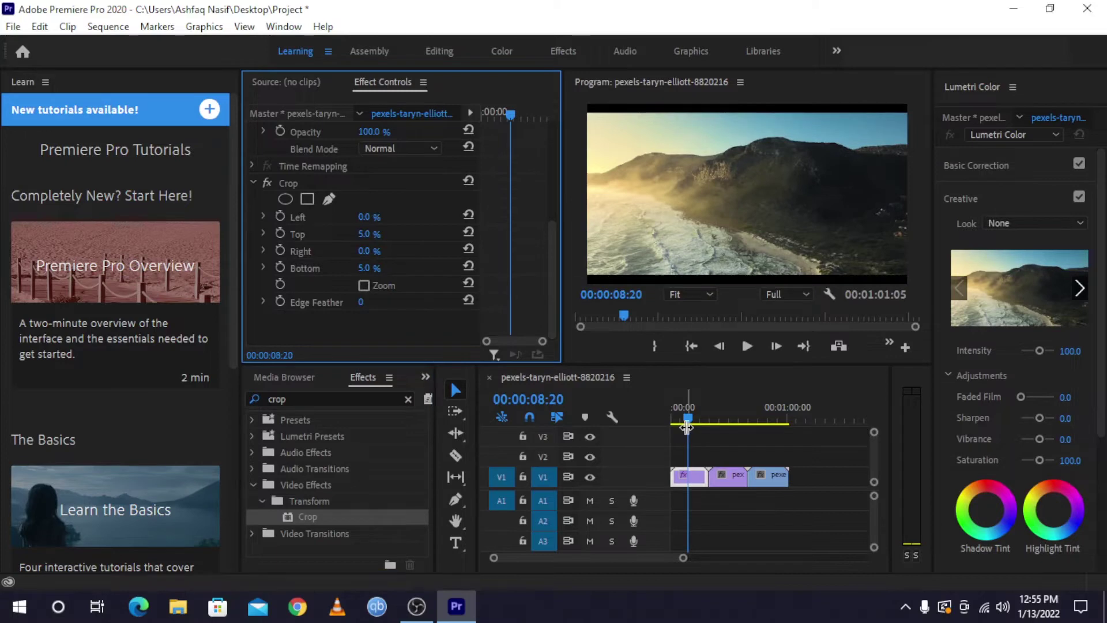
pyautogui.moveTo(687, 412); pyautogui.dragTo(690, 431)
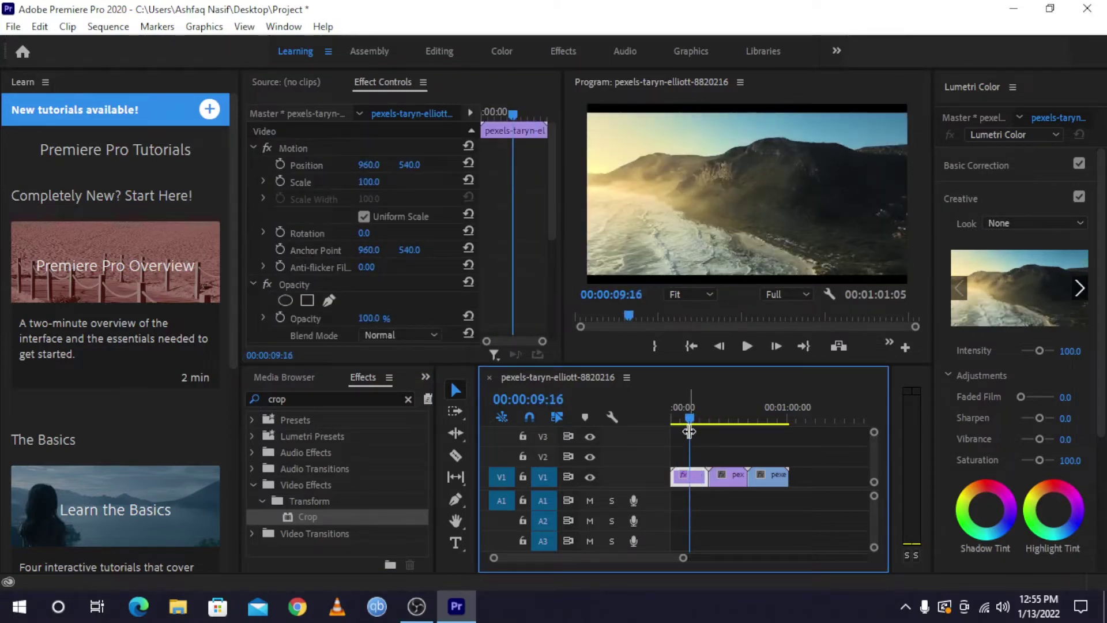
pyautogui.click(719, 424)
# Step: Apply Crop to the middle clip and delete the Crop effect from the first clip
pyautogui.moveTo(717, 423); pyautogui.dragTo(711, 424)
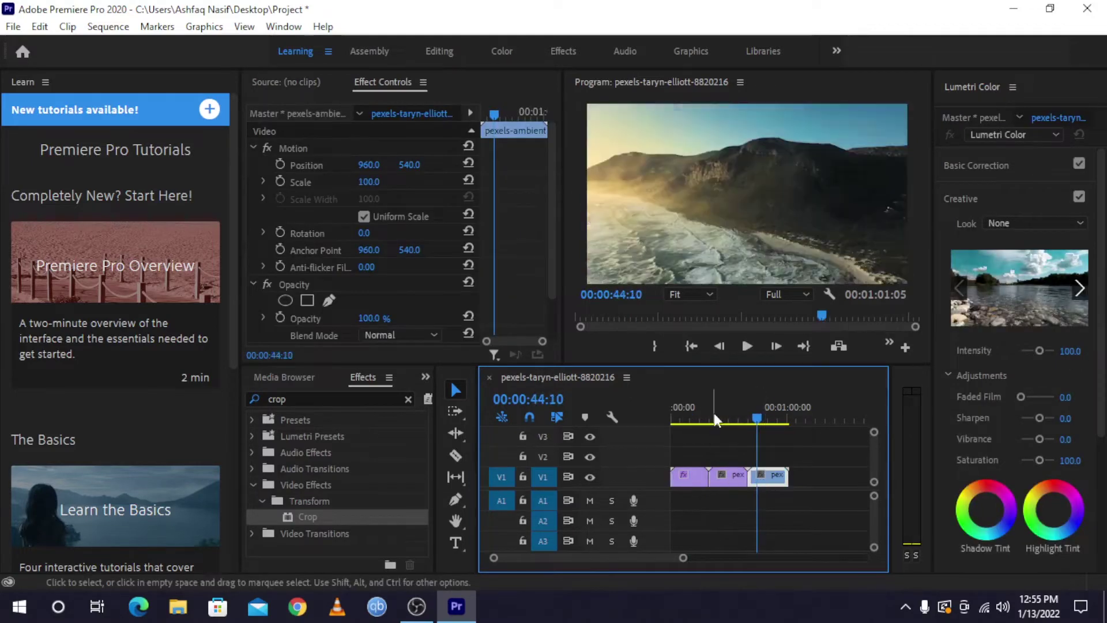
pyautogui.moveTo(316, 517)
pyautogui.mouseDown()
pyautogui.moveTo(745, 491)
pyautogui.moveTo(737, 484)
pyautogui.mouseUp()
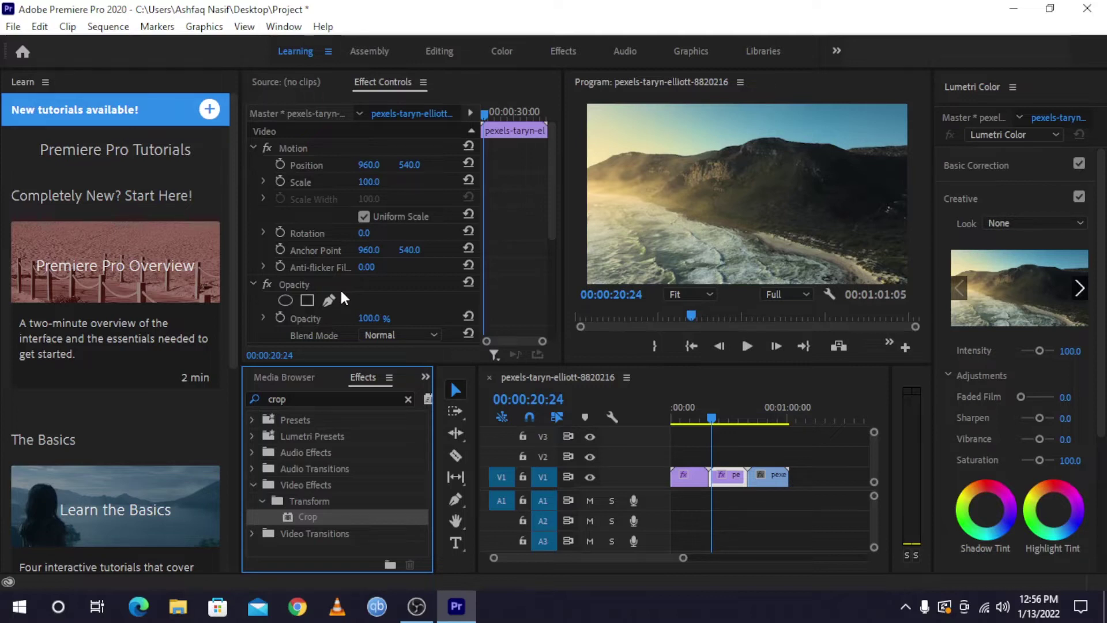
pyautogui.click(689, 476)
pyautogui.click(695, 409)
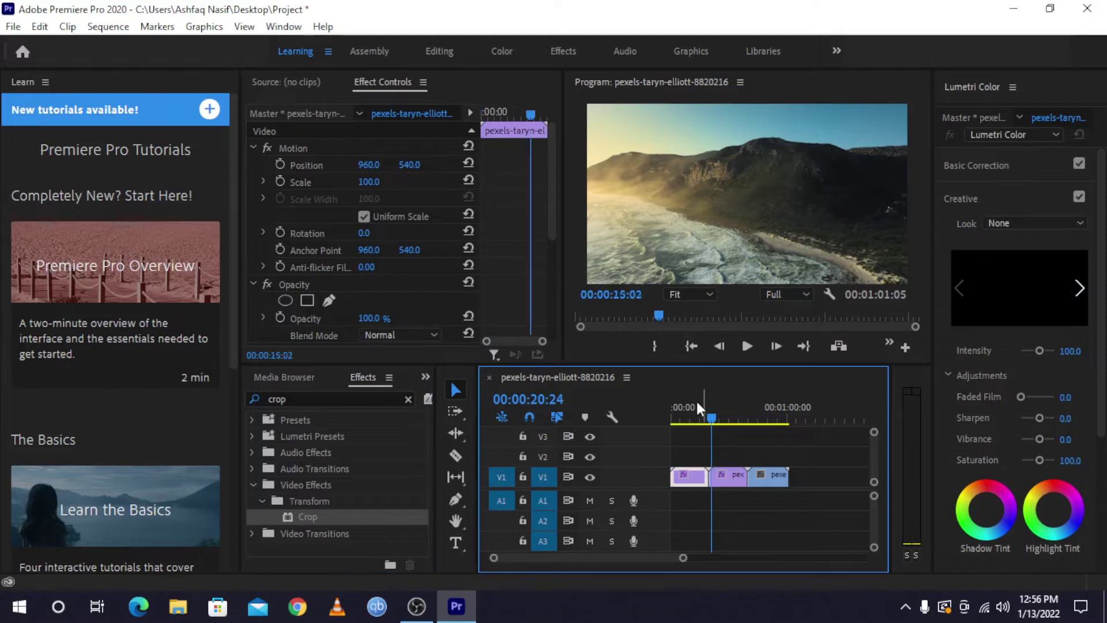
pyautogui.scroll(-3, 346, 285)
pyautogui.scroll(-2, 338, 276)
pyautogui.click(290, 180)
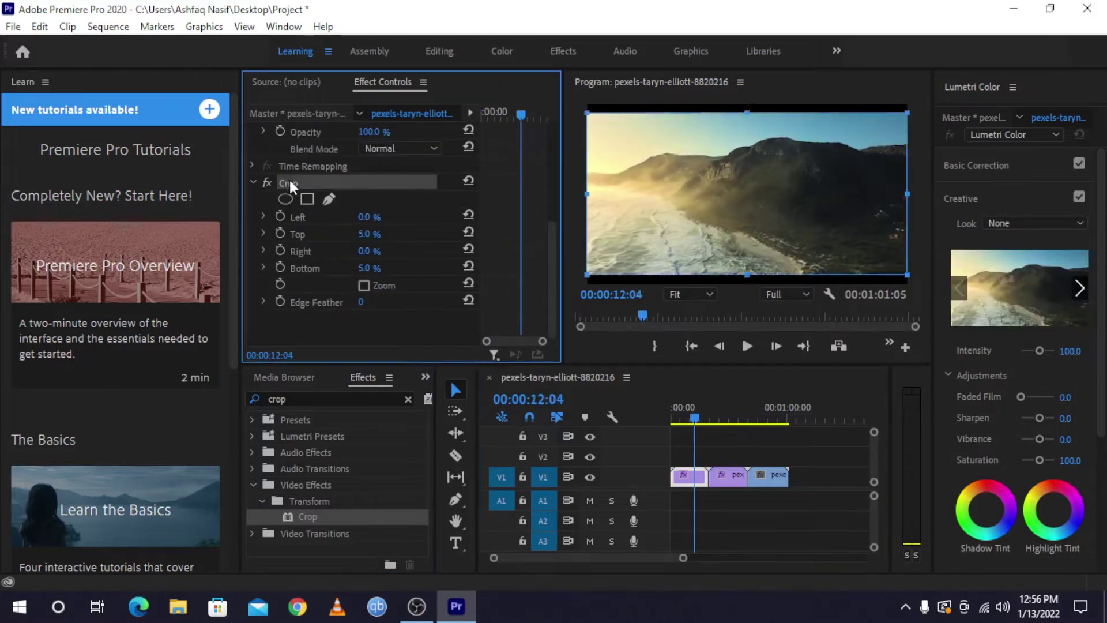
pyautogui.press('Delete')
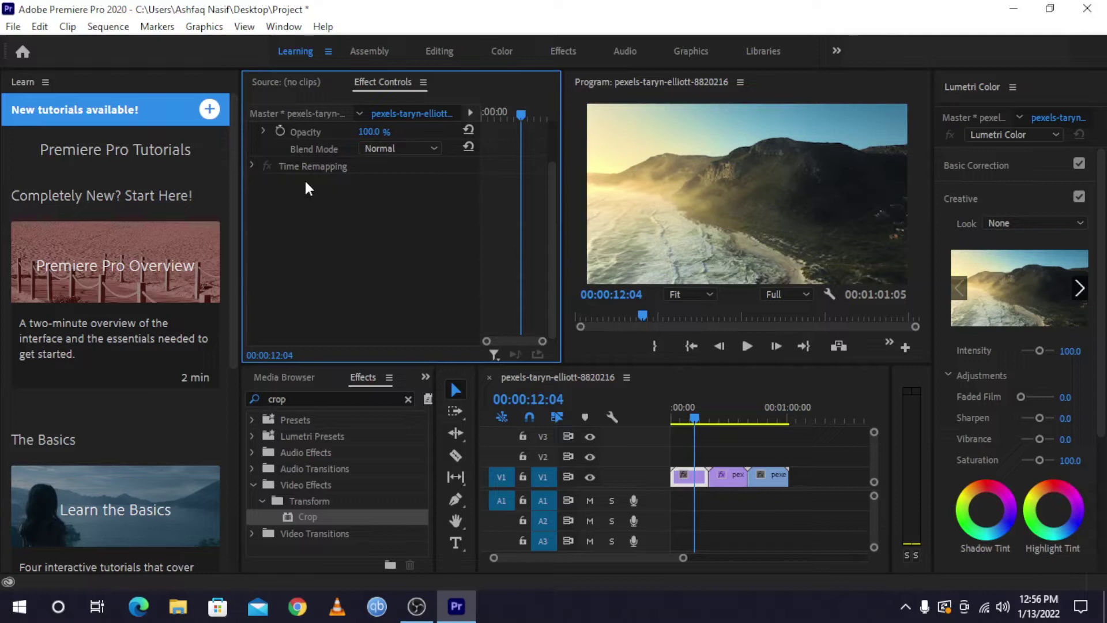
# Step: Deselect all clips and return to the Project bin
pyautogui.click(800, 517)
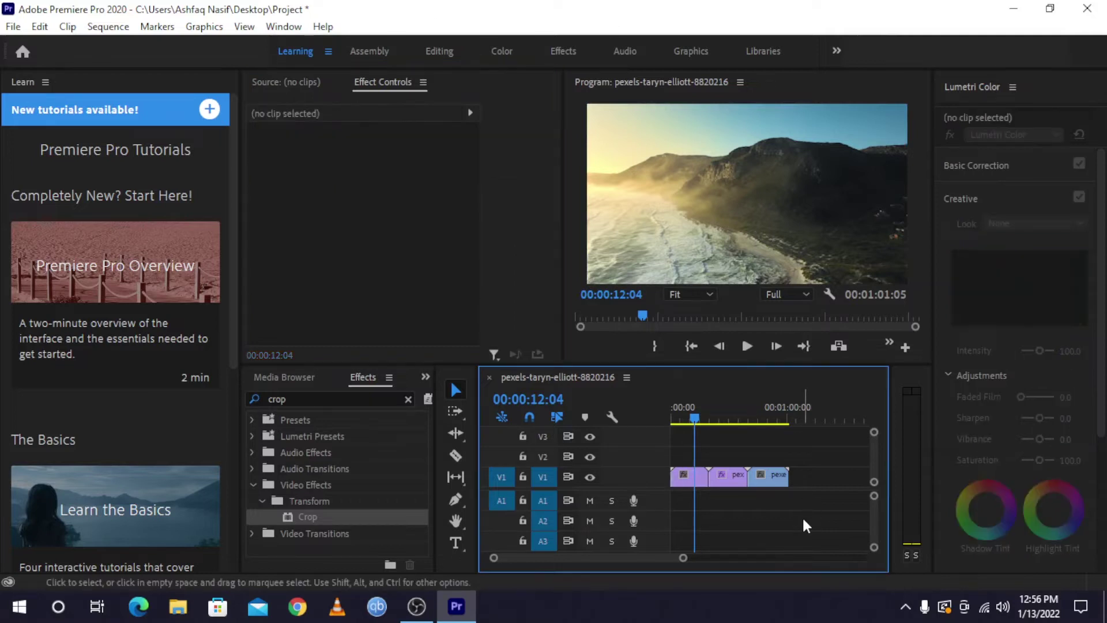
pyautogui.click(319, 378)
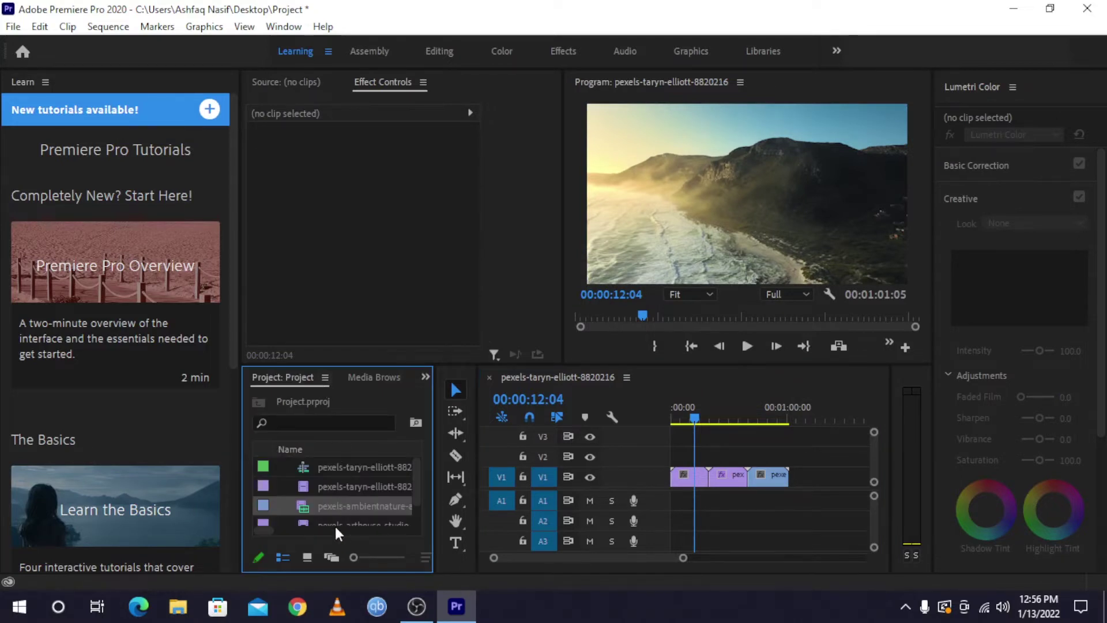
pyautogui.moveTo(419, 482); pyautogui.dragTo(417, 529)
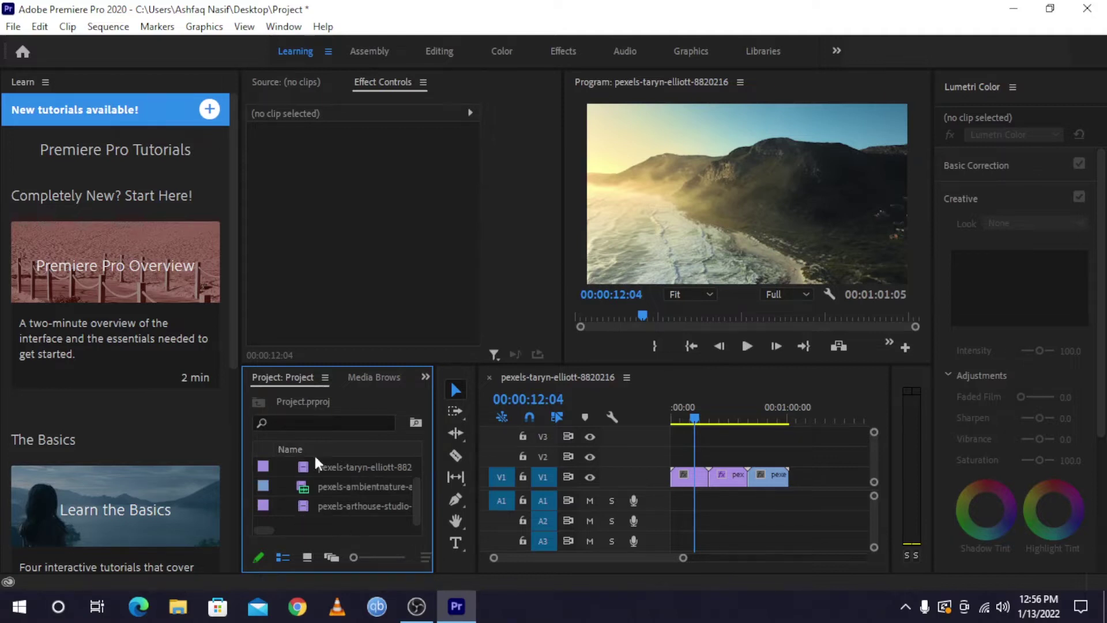
# Step: Create a 1920×1080 Adjustment Layer and drag it onto V2 above the clips
pyautogui.rightClick(336, 517)
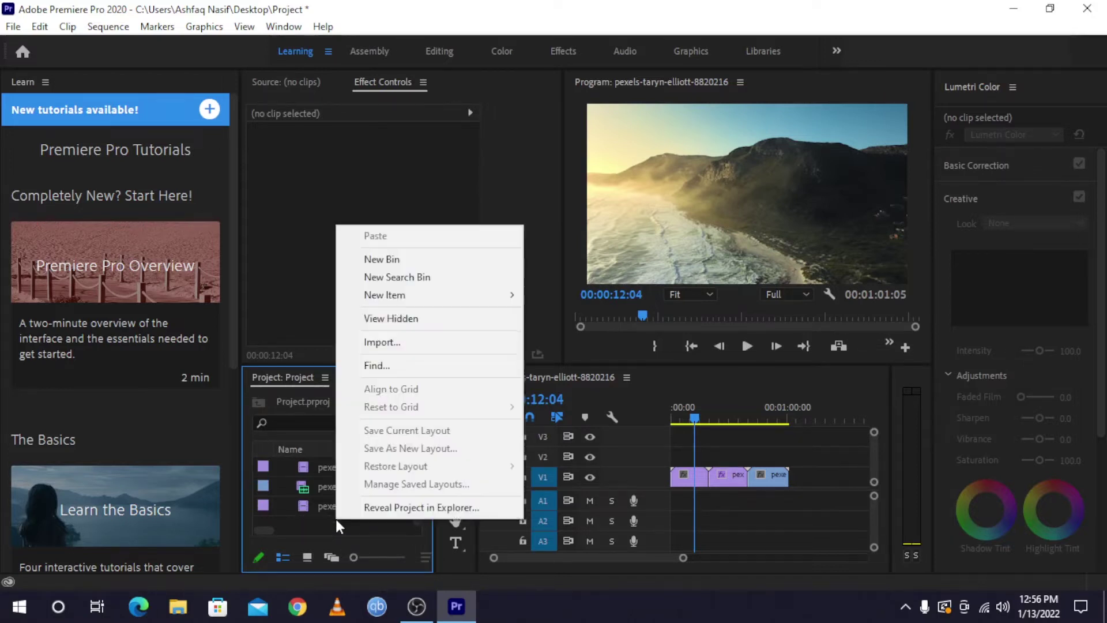
pyautogui.moveTo(404, 293)
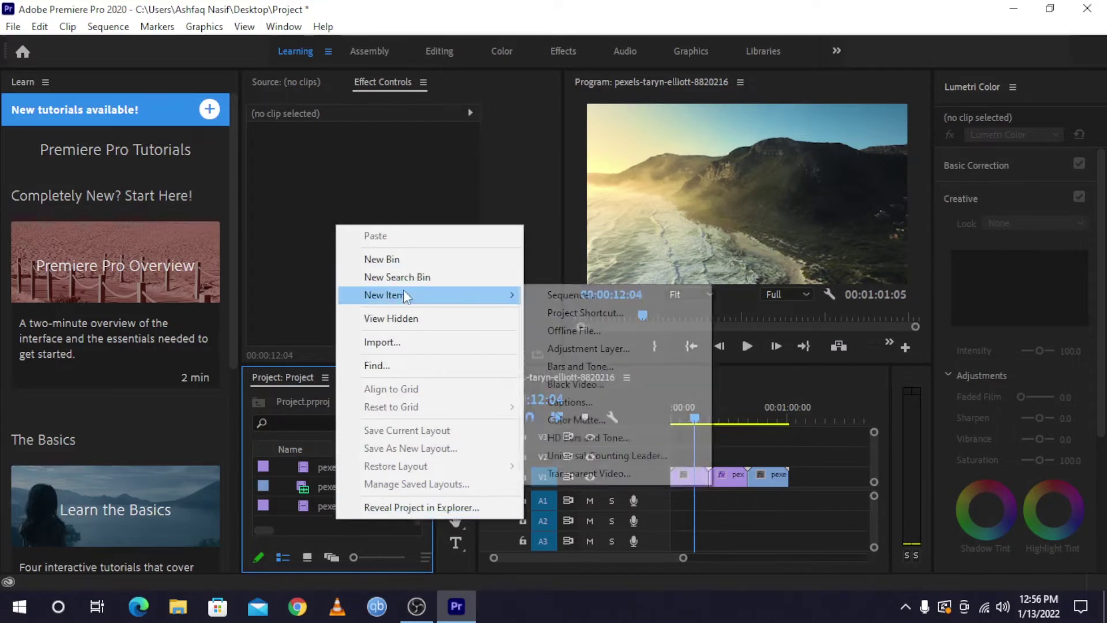
pyautogui.click(573, 349)
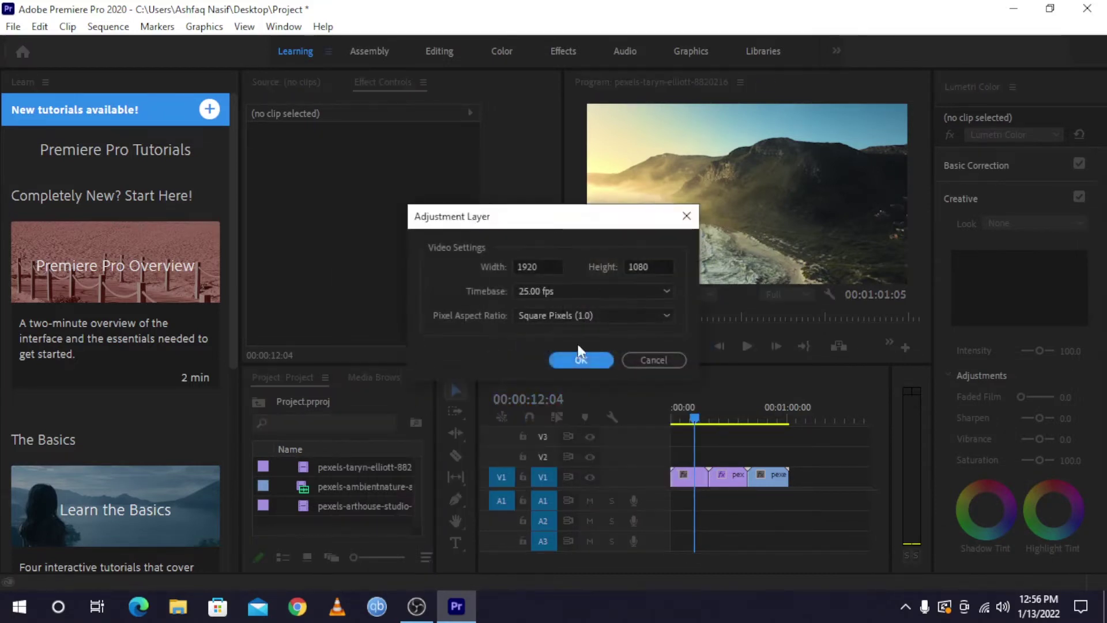
pyautogui.moveTo(474, 215); pyautogui.dragTo(414, 200)
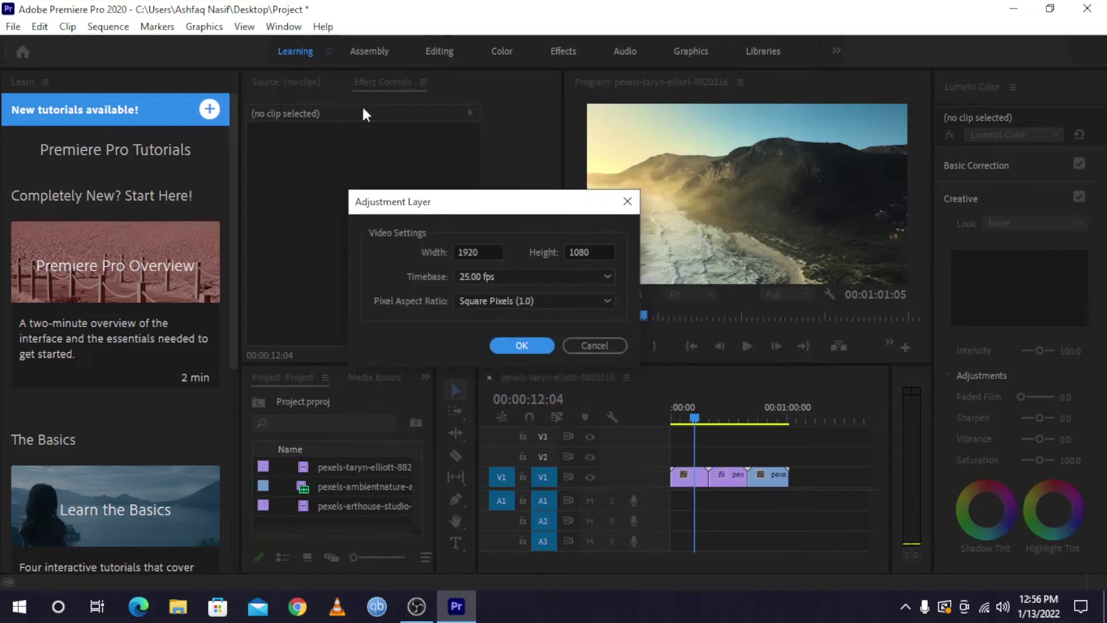
pyautogui.click(525, 346)
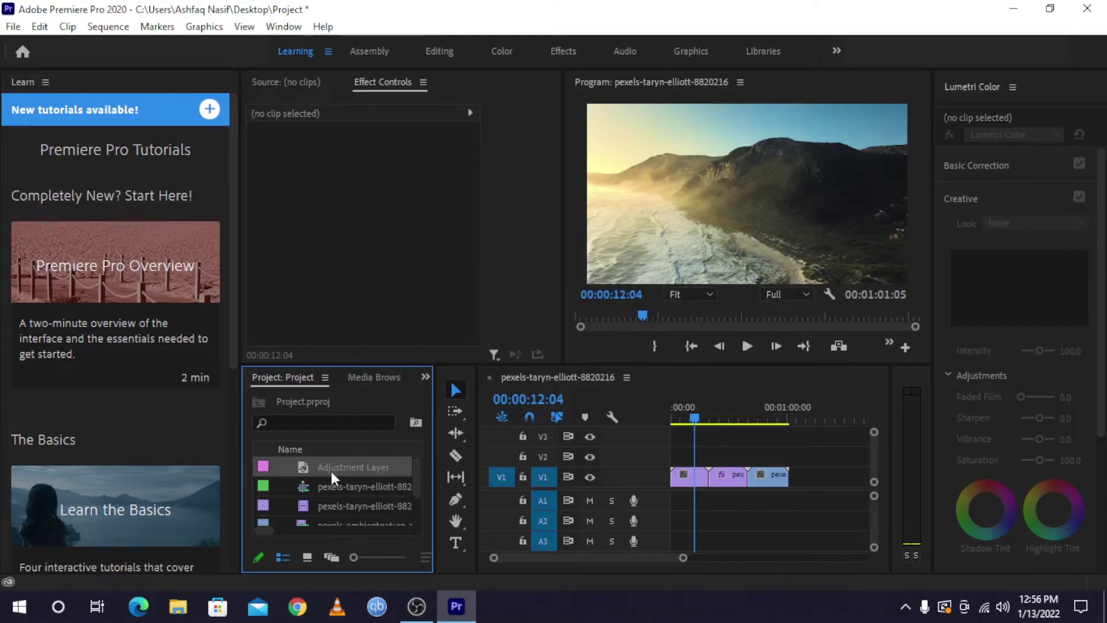
pyautogui.moveTo(329, 467)
pyautogui.mouseDown()
pyautogui.moveTo(690, 453)
pyautogui.moveTo(676, 456)
pyautogui.mouseUp()
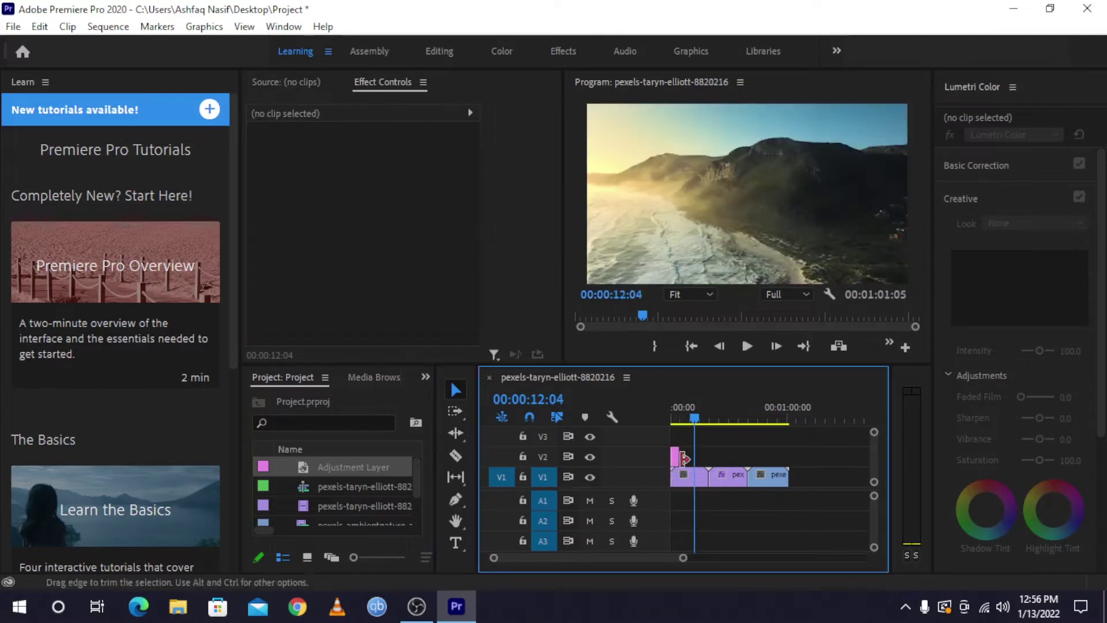
# Step: Drop the adjustment layer at the sequence start and apply the Crop effect to it
pyautogui.click(680, 417)
pyautogui.click(676, 457)
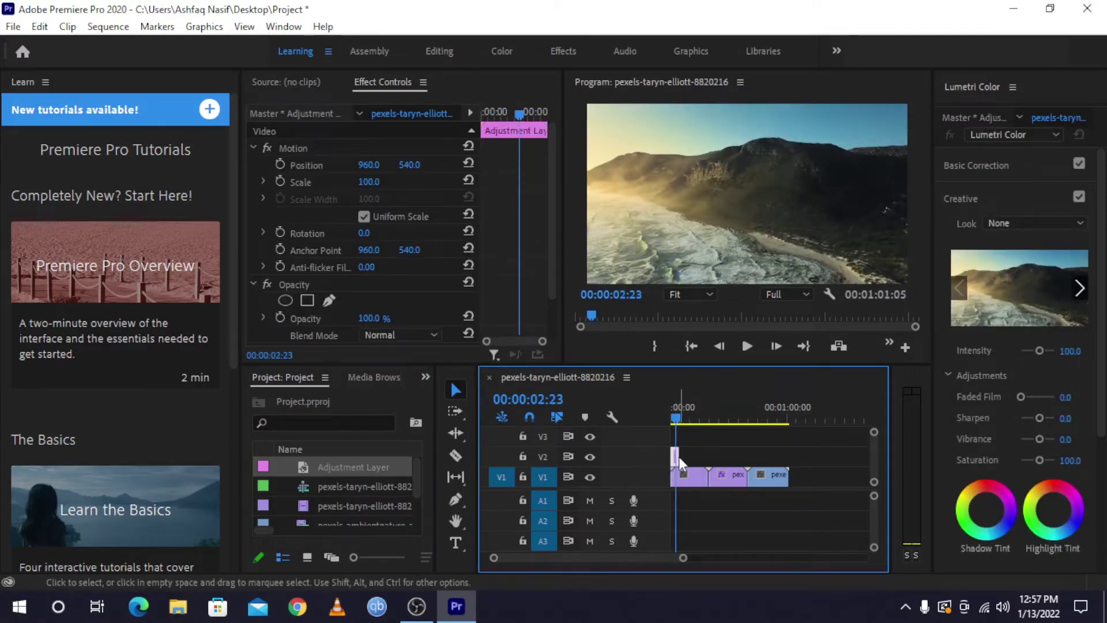
pyautogui.moveTo(683, 558); pyautogui.dragTo(616, 562)
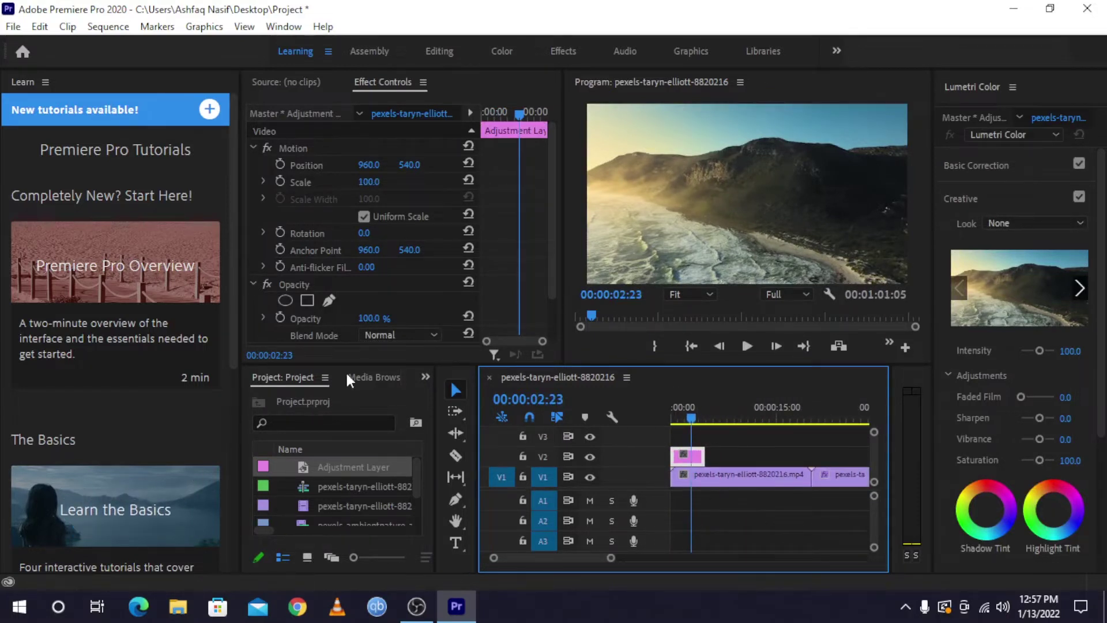
pyautogui.hotkey('shift', '7')
pyautogui.write('crop')
pyautogui.click(325, 398)
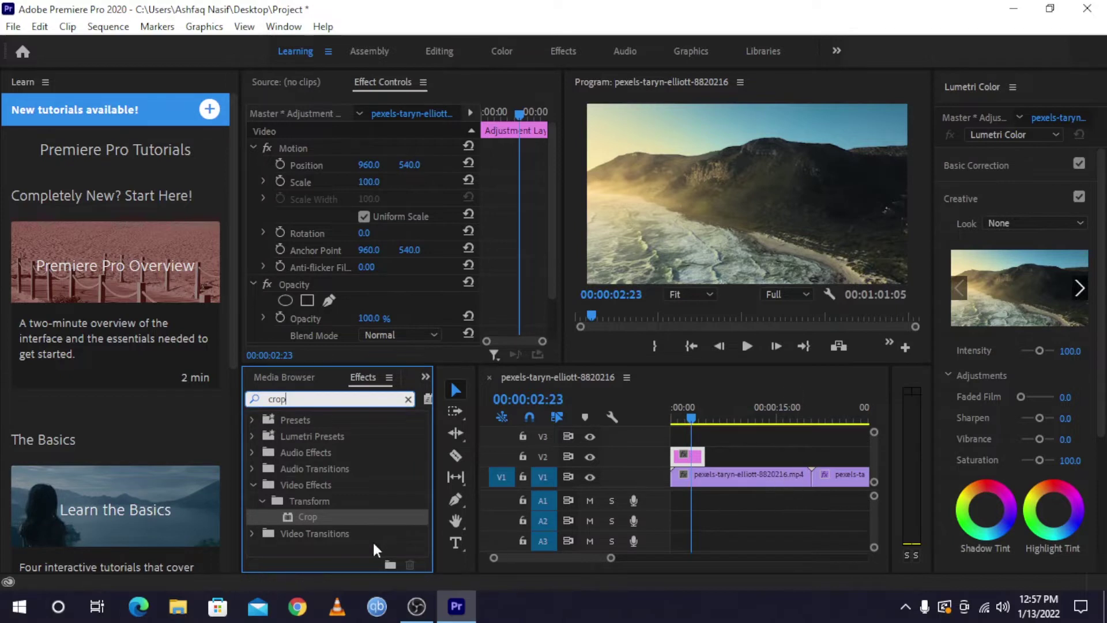
pyautogui.moveTo(293, 519)
pyautogui.mouseDown()
pyautogui.moveTo(690, 466)
pyautogui.moveTo(686, 457)
pyautogui.mouseUp()
pyautogui.moveTo(323, 518); pyautogui.dragTo(673, 472)
# Step: Set the adjustment layer's Crop Top and Bottom to 5%
pyautogui.scroll(-5, 347, 210)
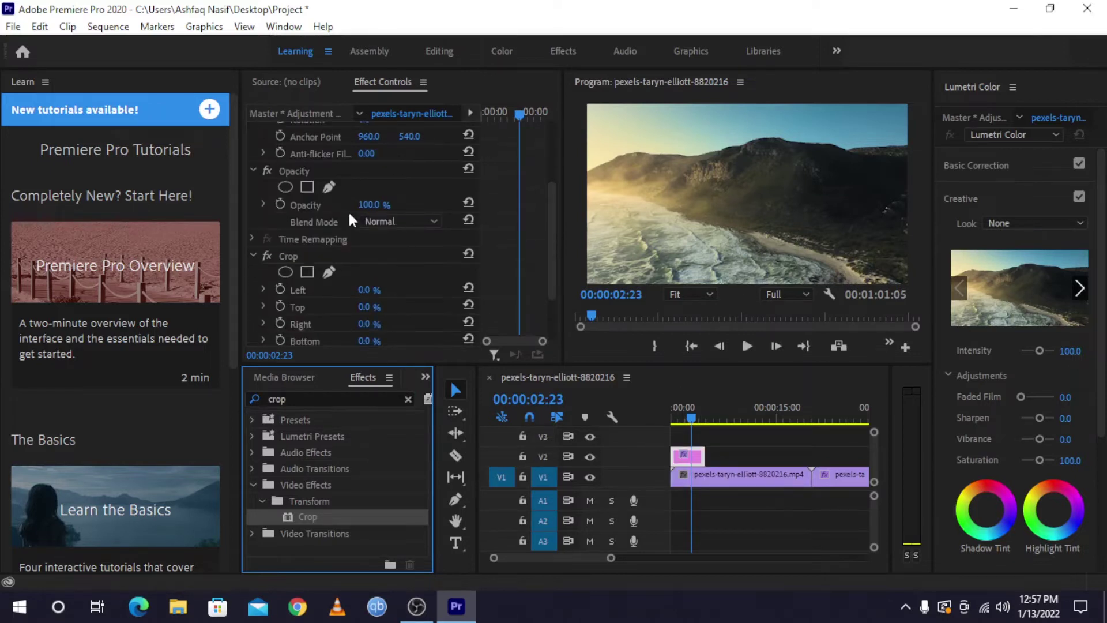
pyautogui.click(368, 233)
pyautogui.write('5')
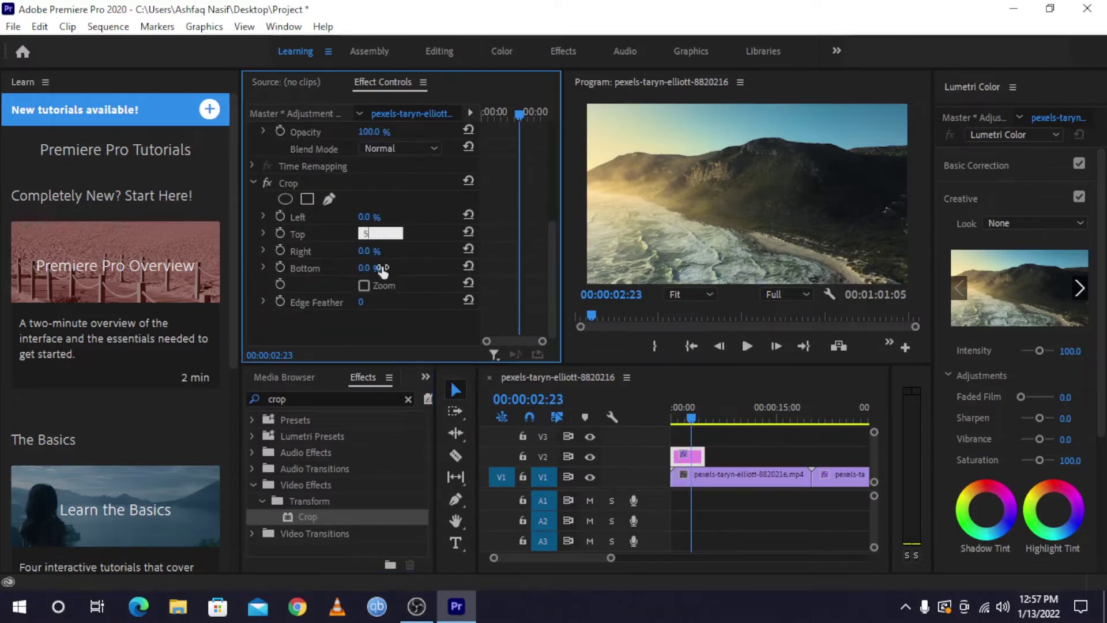
pyautogui.click(381, 268)
pyautogui.write('5')
pyautogui.press('Return')
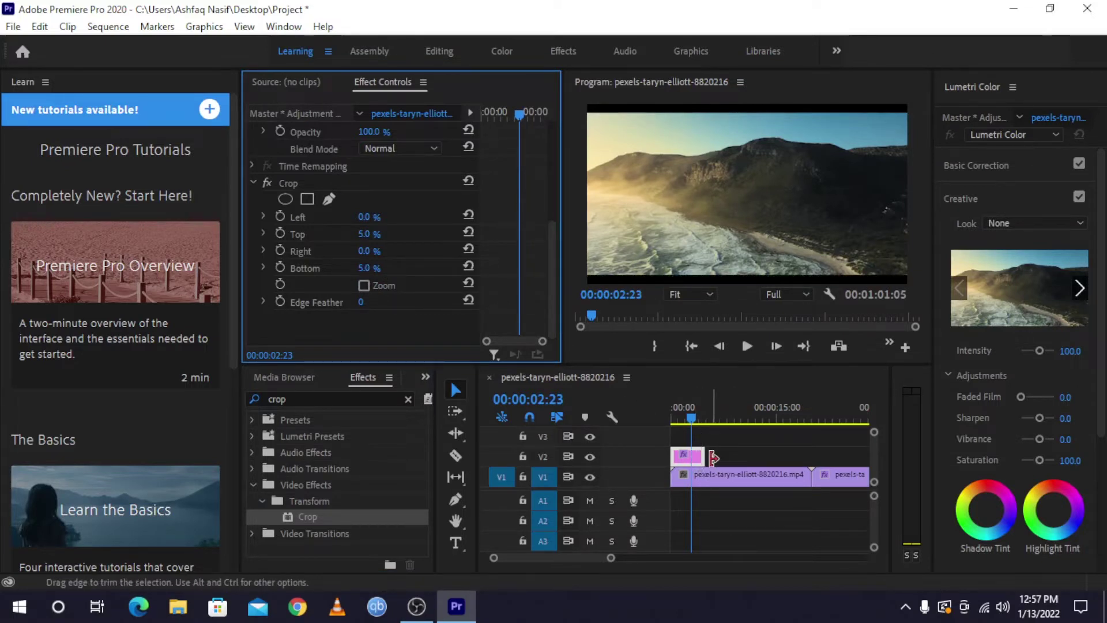
# Step: Stretch the V2 adjustment layer over nearly all three clips, then trim it slightly shorter
pyautogui.moveTo(713, 458); pyautogui.dragTo(829, 449)
pyautogui.scroll(-2, 755, 454)
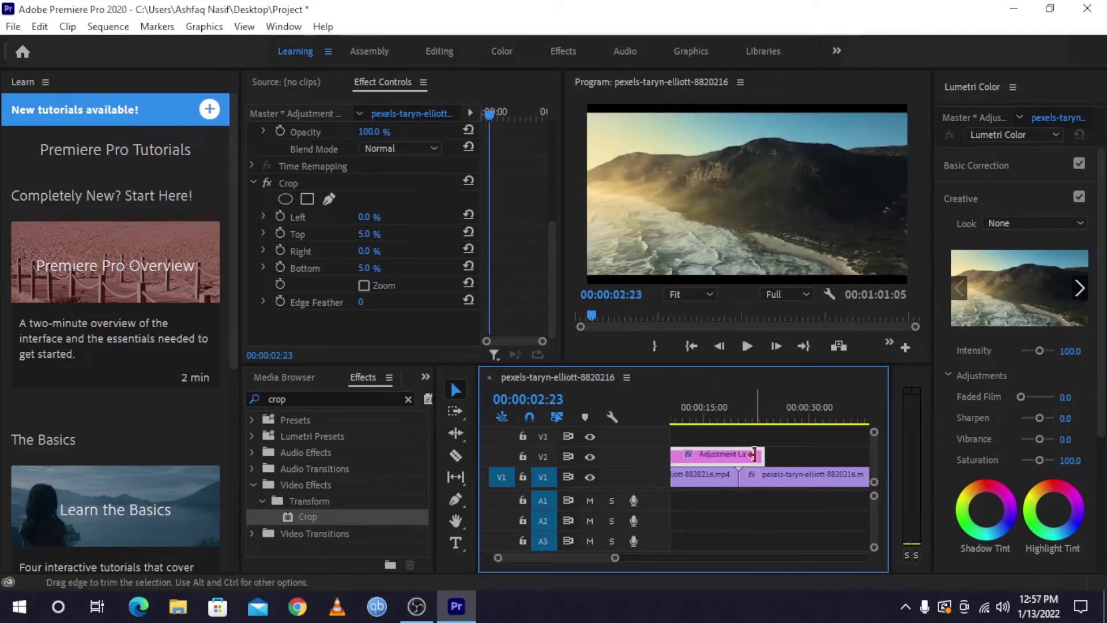
pyautogui.moveTo(754, 454); pyautogui.dragTo(736, 460)
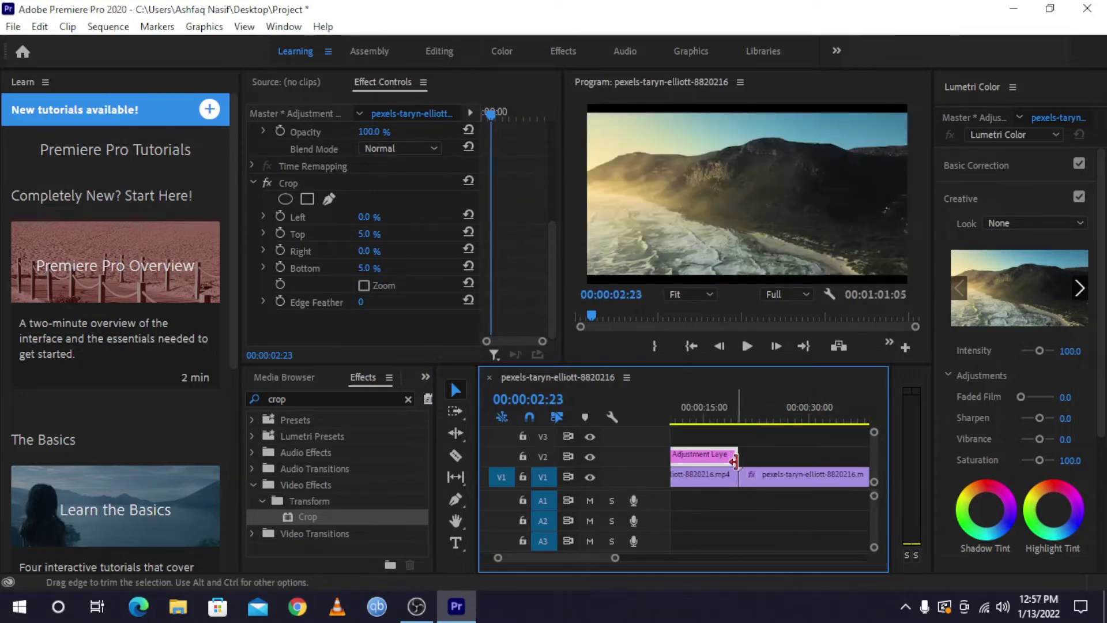
# Step: Scrub the sequence around 12 and 31 seconds to preview the crop, then select the adjustment layer
pyautogui.click(723, 410)
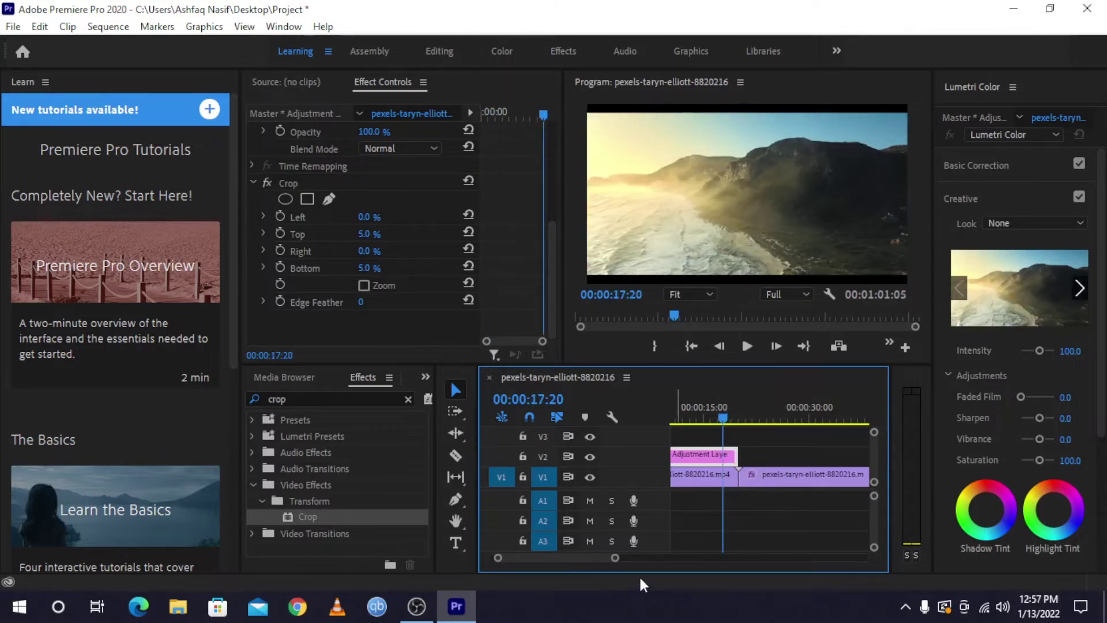
pyautogui.moveTo(615, 558); pyautogui.dragTo(685, 557)
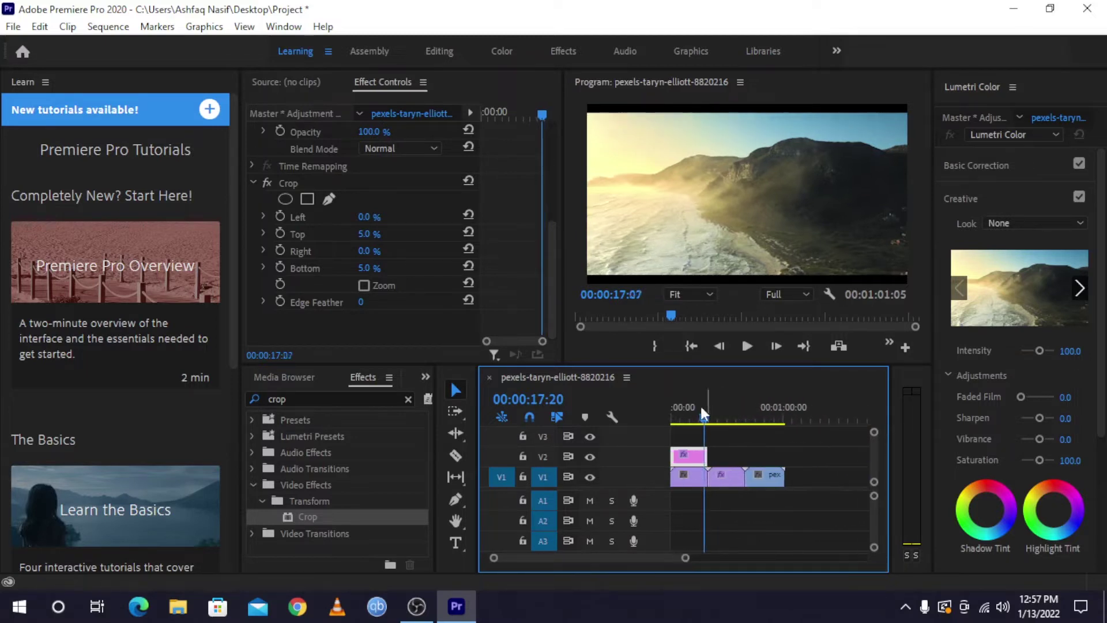
pyautogui.click(677, 417)
pyautogui.click(694, 419)
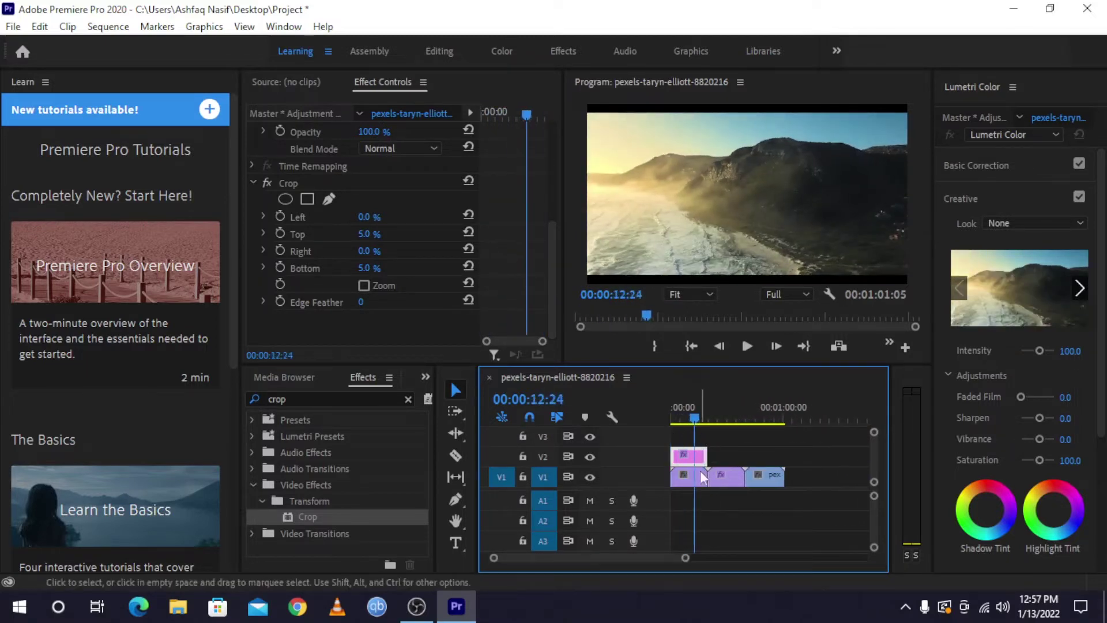
pyautogui.moveTo(697, 417)
pyautogui.mouseDown()
pyautogui.moveTo(684, 435)
pyautogui.moveTo(725, 455)
pyautogui.moveTo(714, 419)
pyautogui.moveTo(785, 455)
pyautogui.mouseUp()
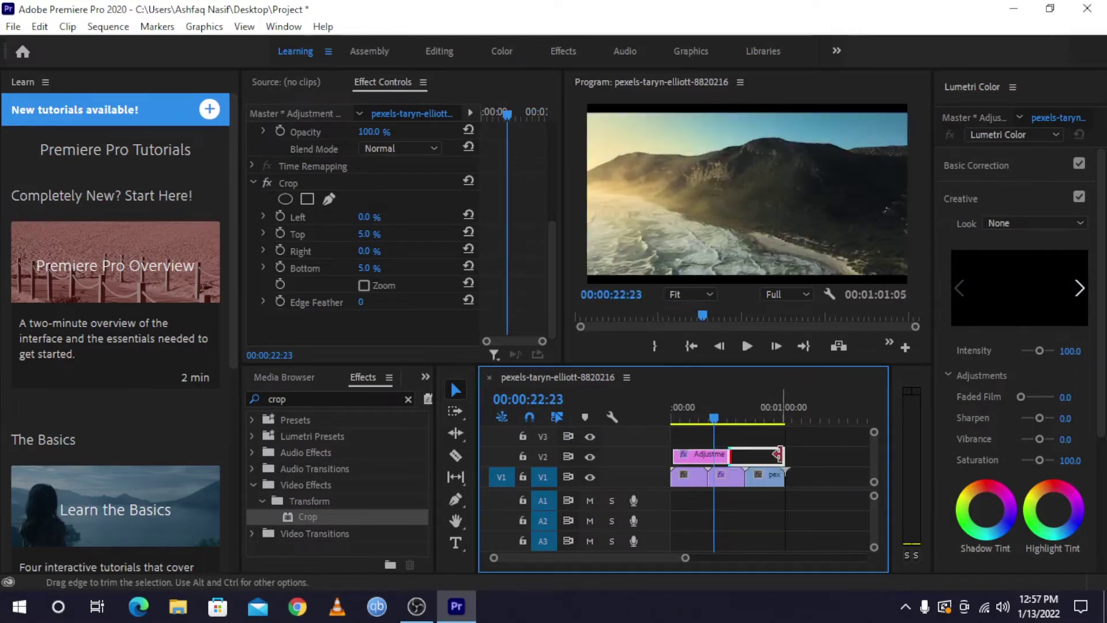
pyautogui.click(730, 418)
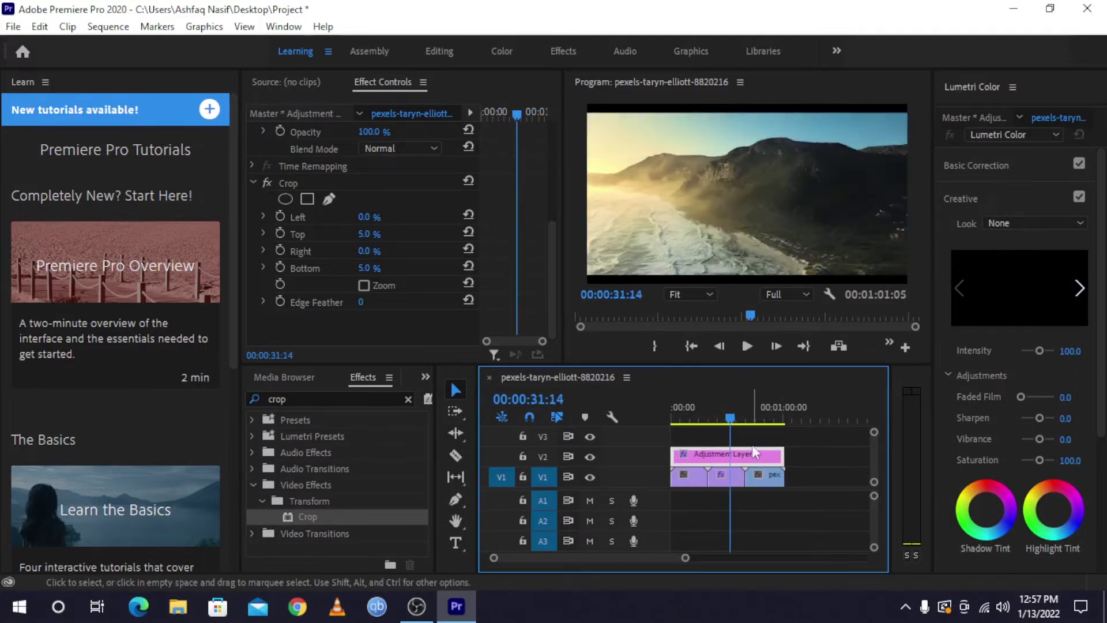
pyautogui.moveTo(755, 418); pyautogui.dragTo(754, 420)
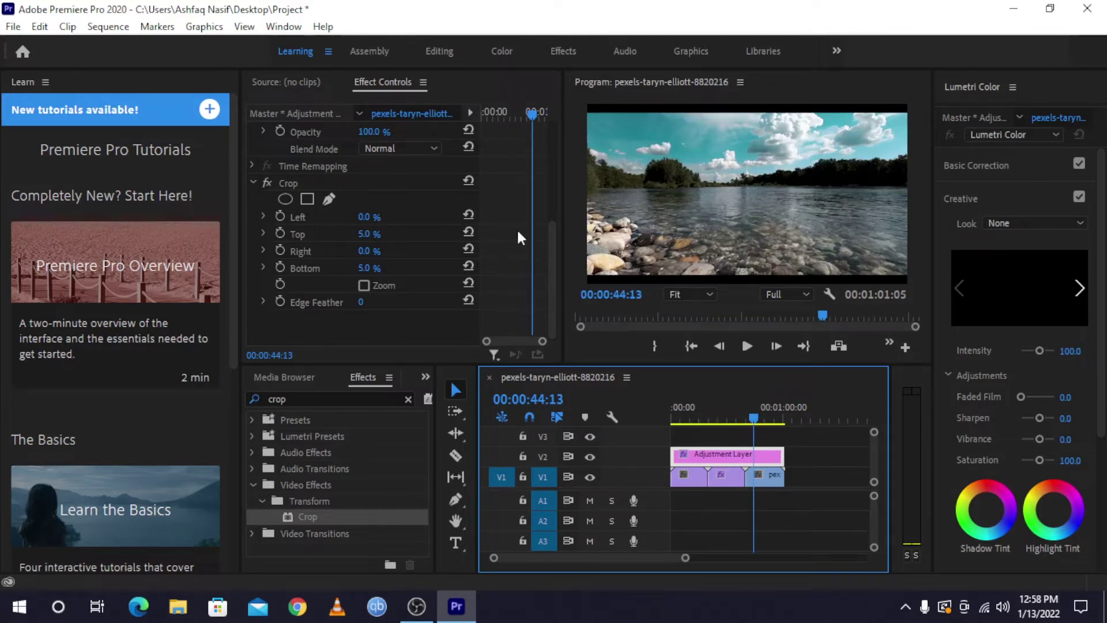
pyautogui.click(770, 456)
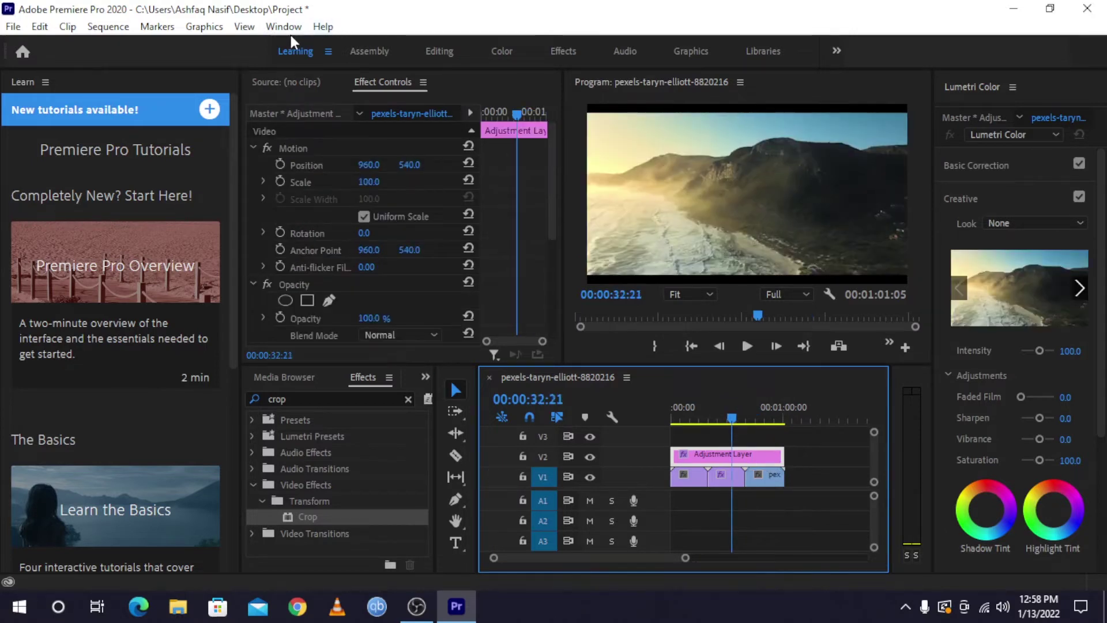
# Step: Find the Three-Way Color Corrector by searching 'three way' and apply it to the adjustment layer
pyautogui.click(300, 398)
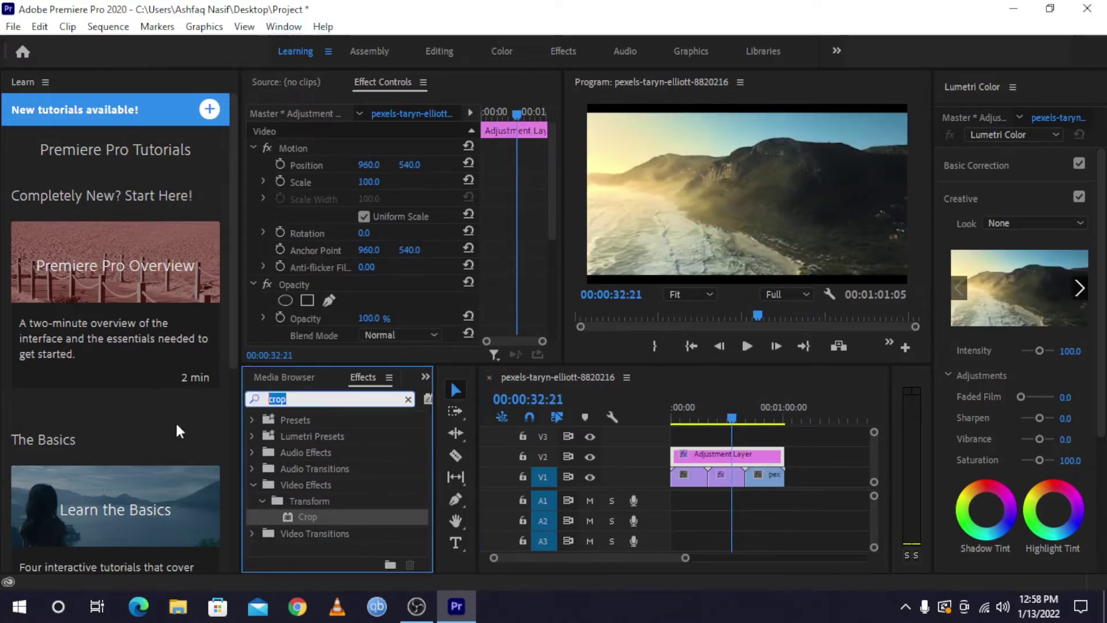
pyautogui.write('three way')
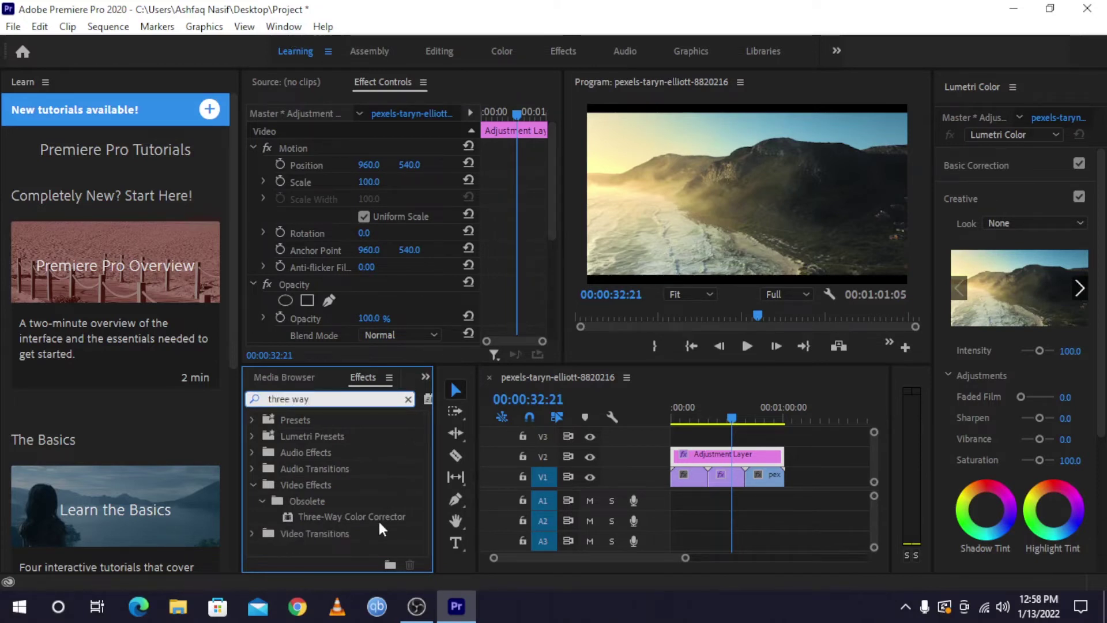
pyautogui.click(371, 517)
pyautogui.moveTo(607, 483); pyautogui.dragTo(725, 458)
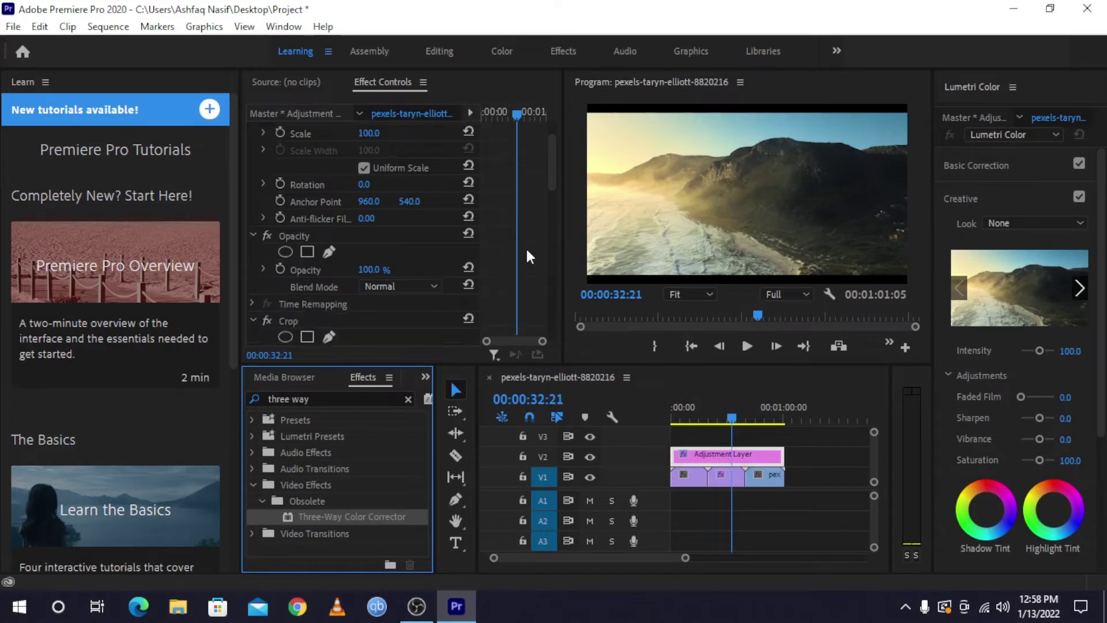
# Step: Push the shadows toward green, the midtones toward a cooler green, and warm the highlights
pyautogui.scroll(-10, 500, 244)
pyautogui.scroll(-2, 502, 250)
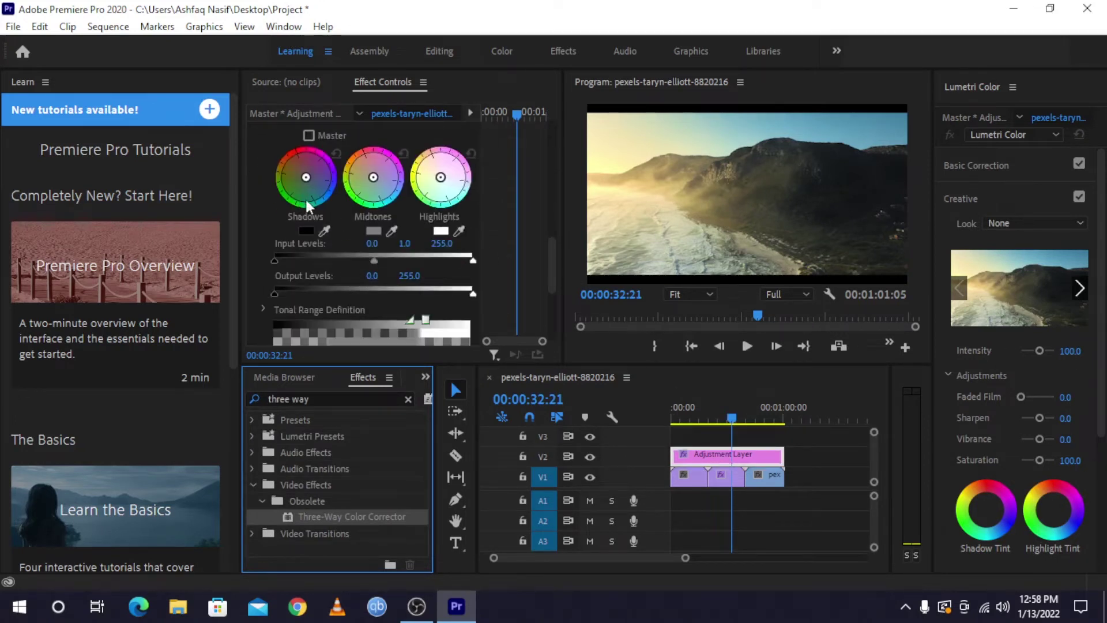
pyautogui.moveTo(306, 177); pyautogui.dragTo(315, 197)
pyautogui.moveTo(373, 178); pyautogui.dragTo(359, 193)
pyautogui.moveTo(457, 186); pyautogui.dragTo(500, 168)
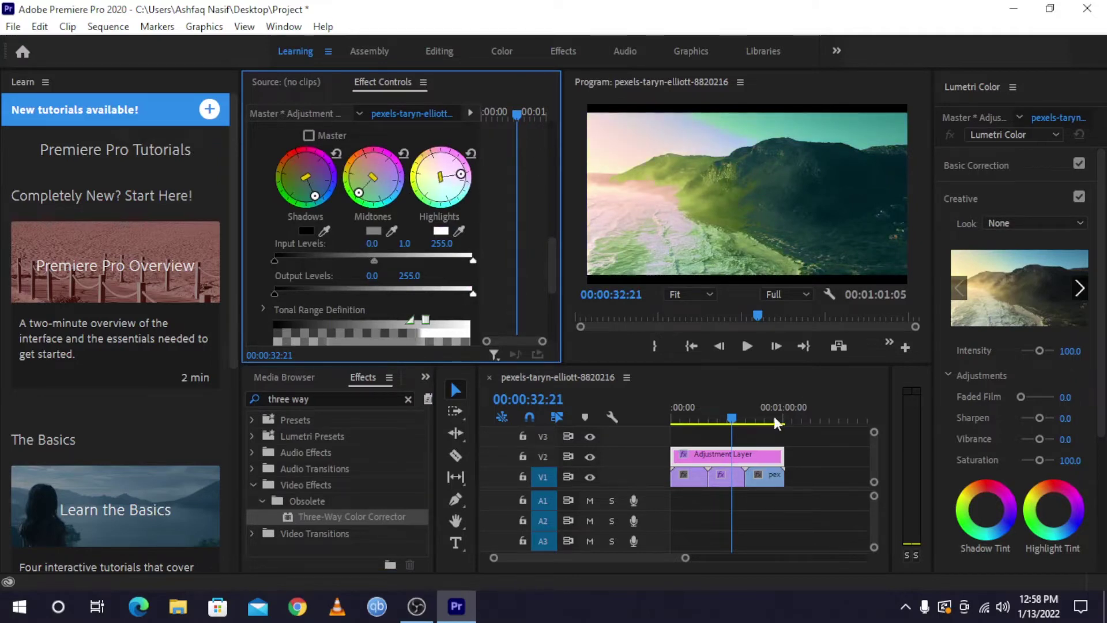
# Step: Review the new grade by scrubbing and J/L playback through the sequence
pyautogui.moveTo(777, 424); pyautogui.dragTo(745, 424)
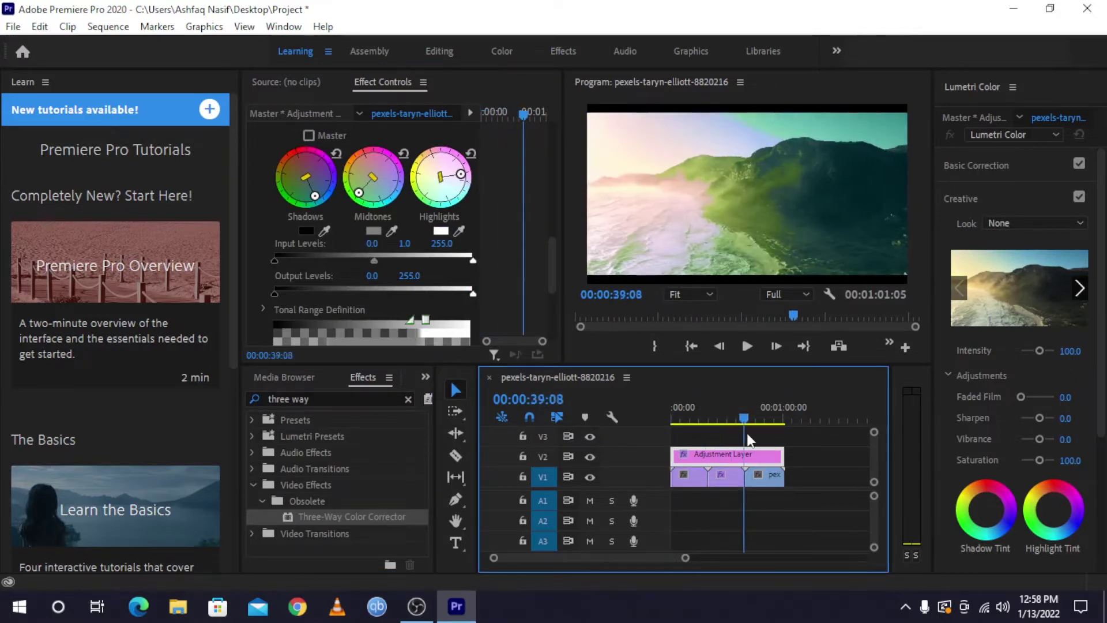
pyautogui.press('j')
pyautogui.press('j')
pyautogui.press('j')
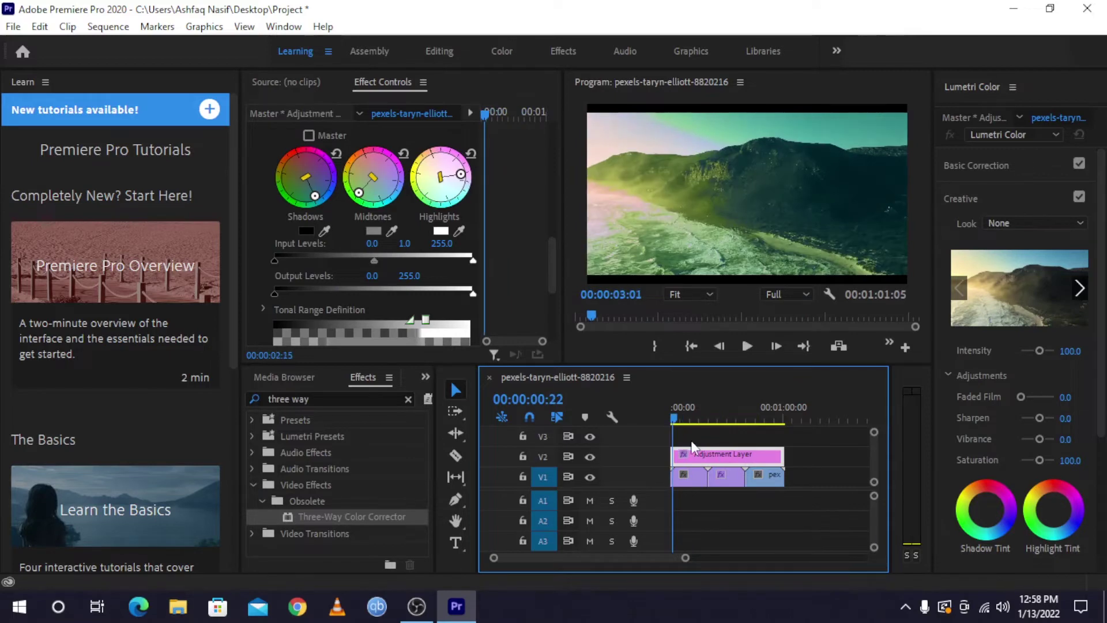
pyautogui.press('l')
pyautogui.press('l')
pyautogui.press('l')
pyautogui.press('j')
pyautogui.press('j')
pyautogui.press('j')
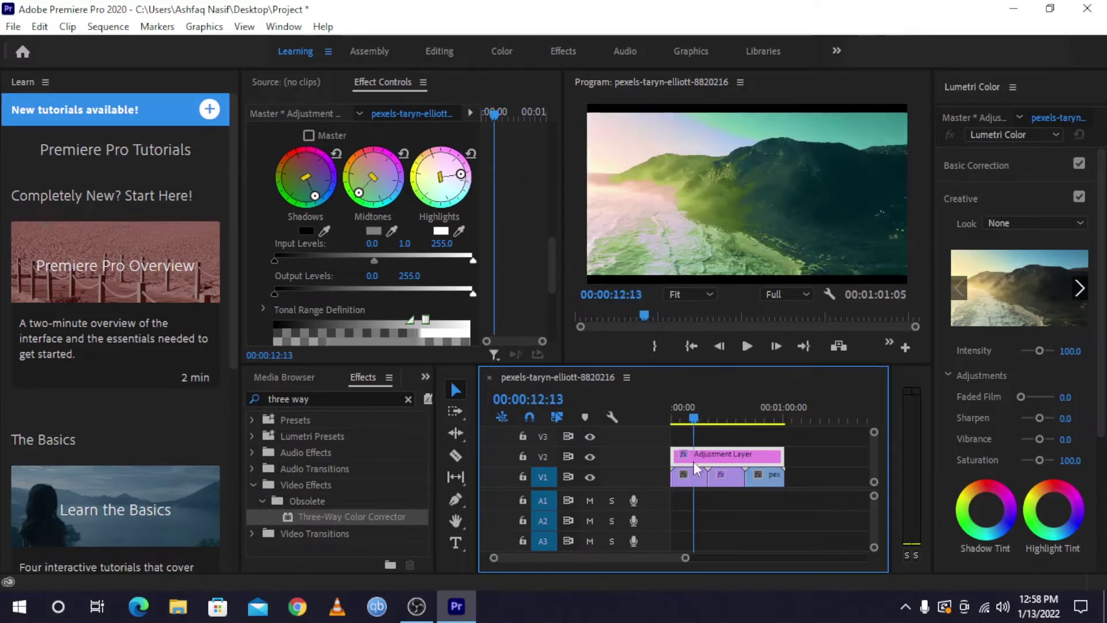
pyautogui.moveTo(744, 416)
pyautogui.mouseDown()
pyautogui.moveTo(714, 431)
pyautogui.moveTo(759, 441)
pyautogui.mouseUp()
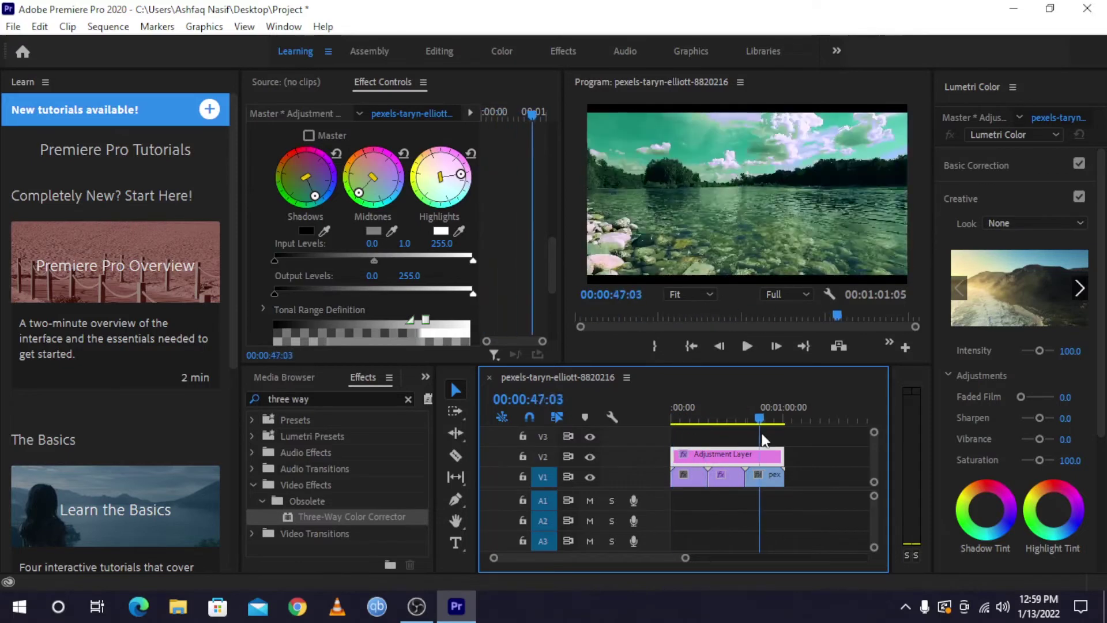
pyautogui.click(723, 416)
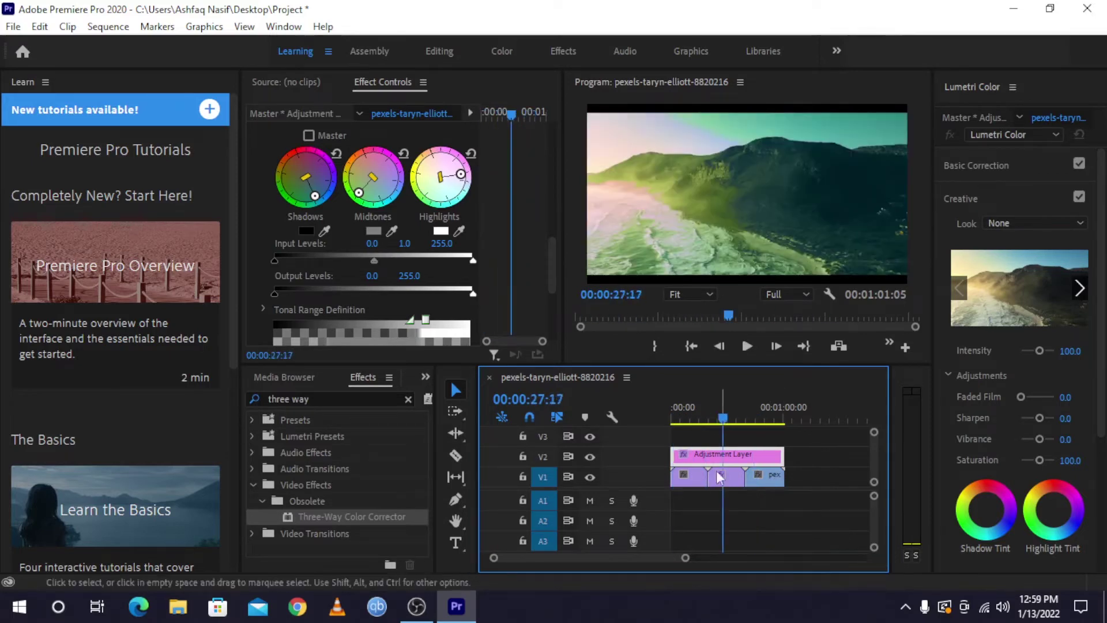
pyautogui.click(695, 480)
pyautogui.moveTo(704, 421); pyautogui.dragTo(693, 421)
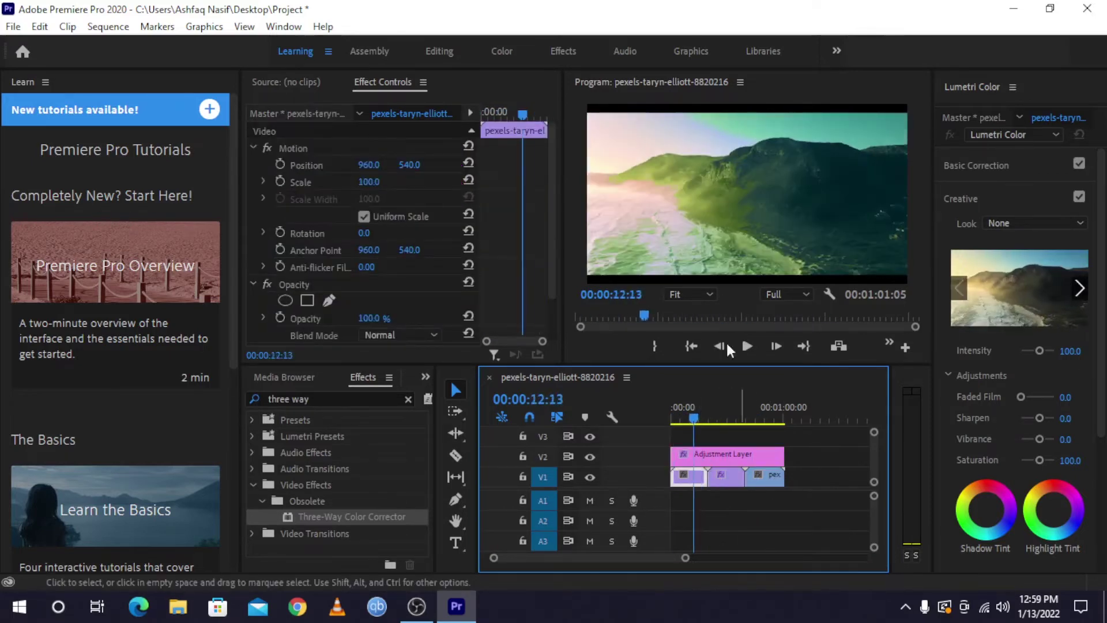
# Step: Trim the adjustment layer to end before the river clip and check the ungraded river shot
pyautogui.click(766, 474)
pyautogui.moveTo(737, 411); pyautogui.dragTo(707, 415)
pyautogui.click(767, 454)
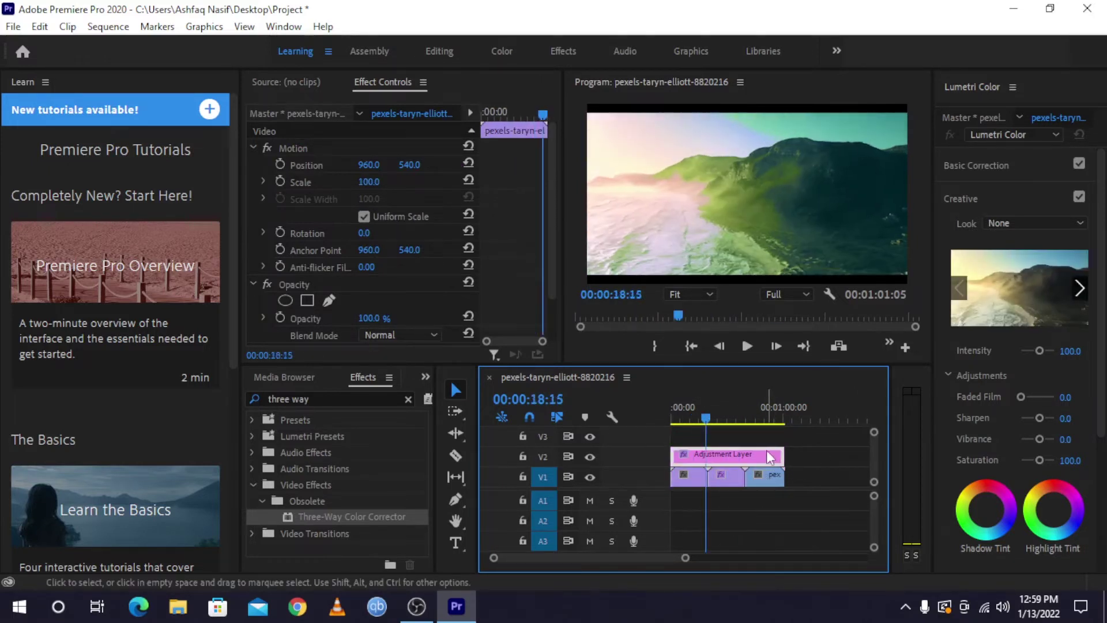
pyautogui.moveTo(780, 455)
pyautogui.mouseDown()
pyautogui.moveTo(744, 454)
pyautogui.moveTo(740, 443)
pyautogui.moveTo(760, 440)
pyautogui.mouseUp()
pyautogui.click(738, 416)
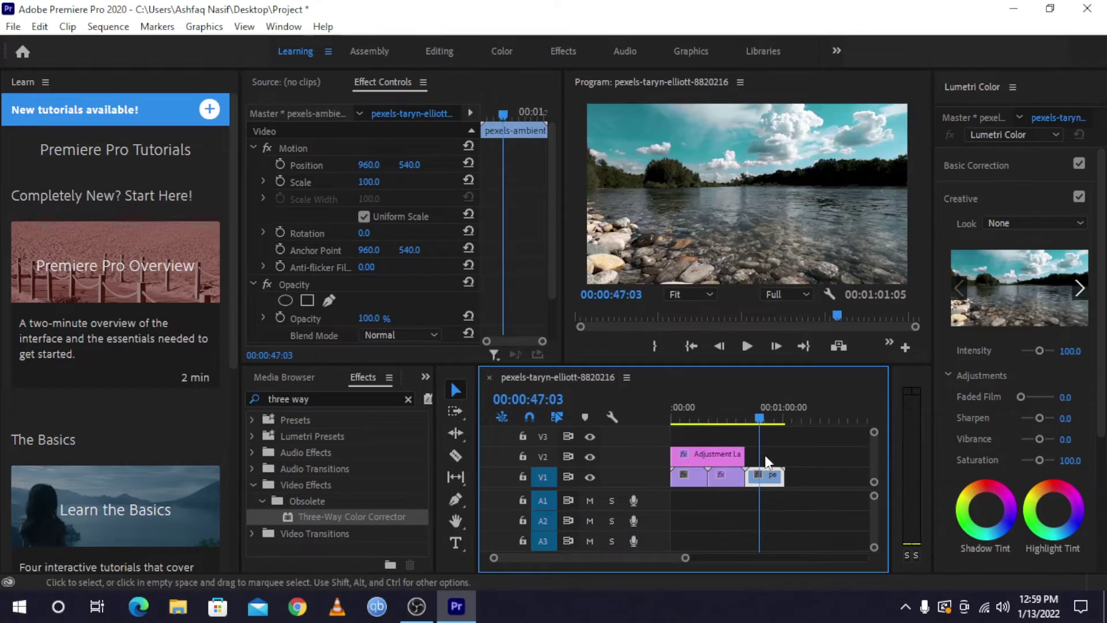
pyautogui.click(714, 414)
# Step: Move the graded adjustment layer up from track V2 to V3
pyautogui.click(718, 463)
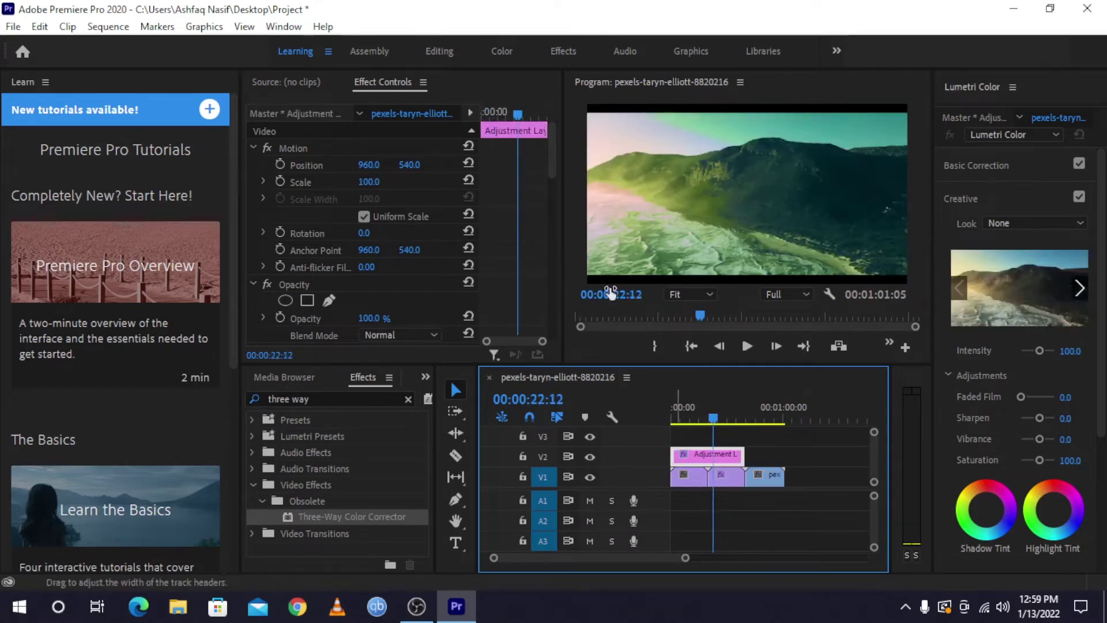
pyautogui.scroll(-1, 489, 239)
pyautogui.scroll(-4, 413, 280)
pyautogui.scroll(-3, 405, 290)
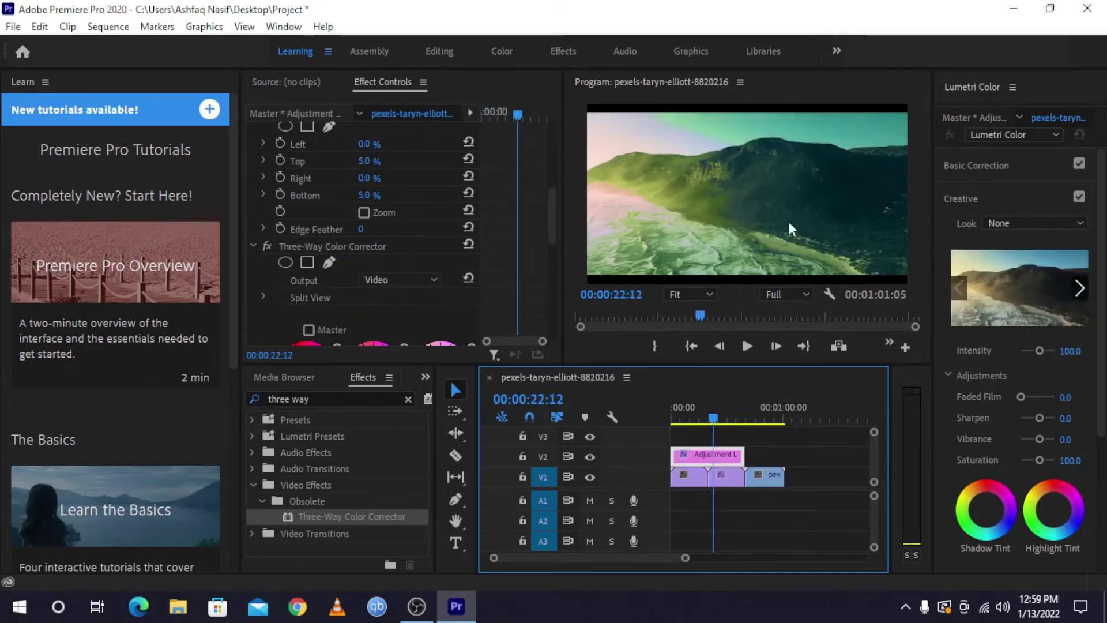
pyautogui.scroll(-2, 415, 310)
pyautogui.scroll(-2, 415, 312)
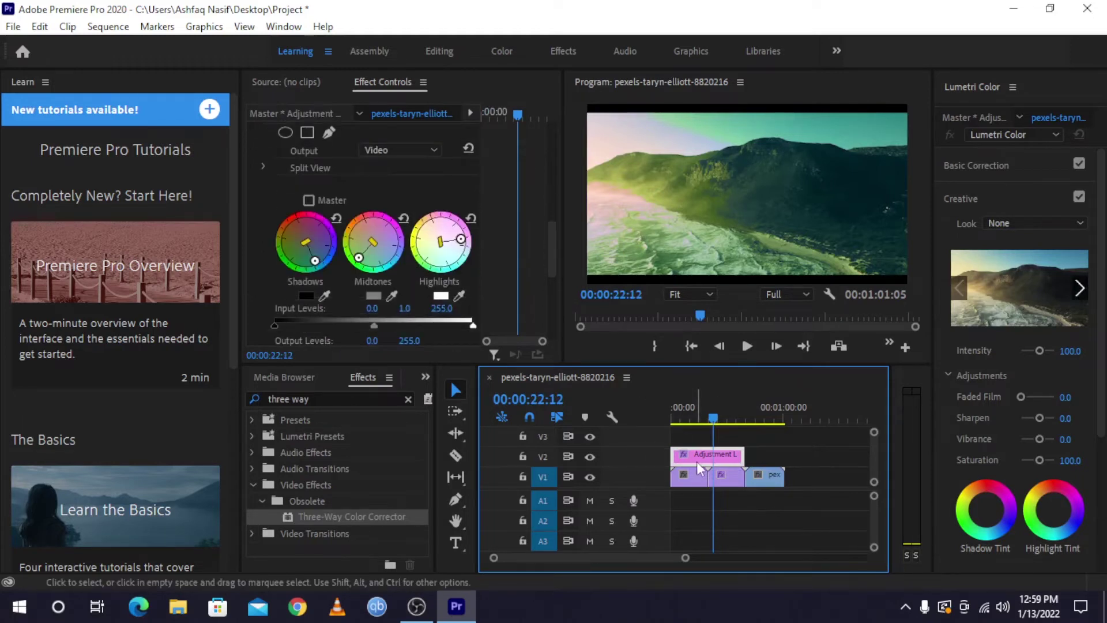
pyautogui.moveTo(731, 456); pyautogui.dragTo(731, 437)
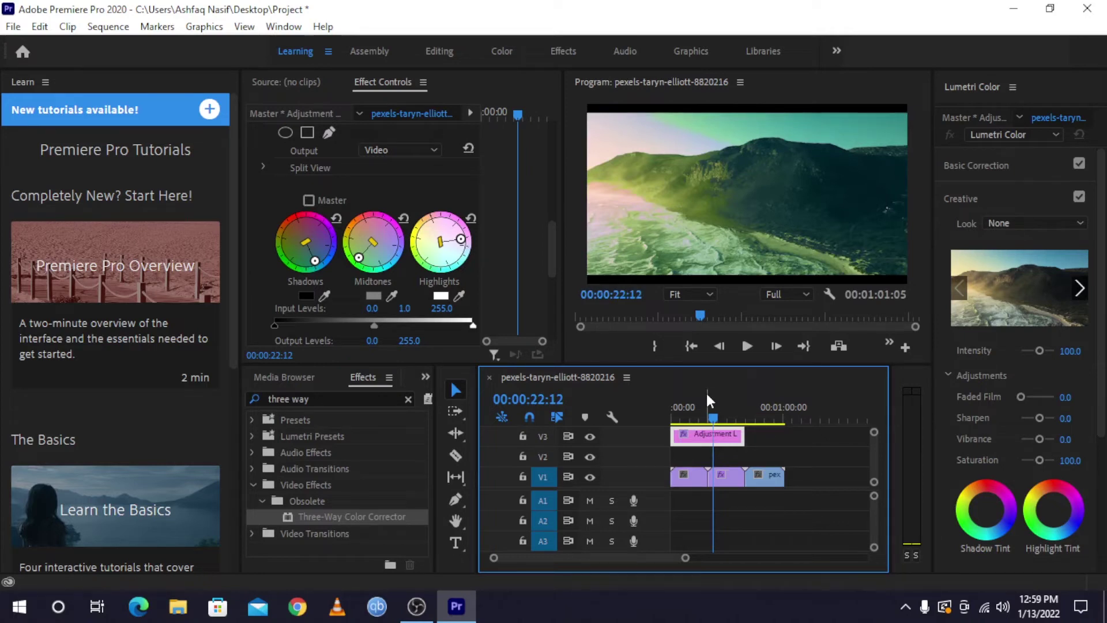
pyautogui.press('Delete')
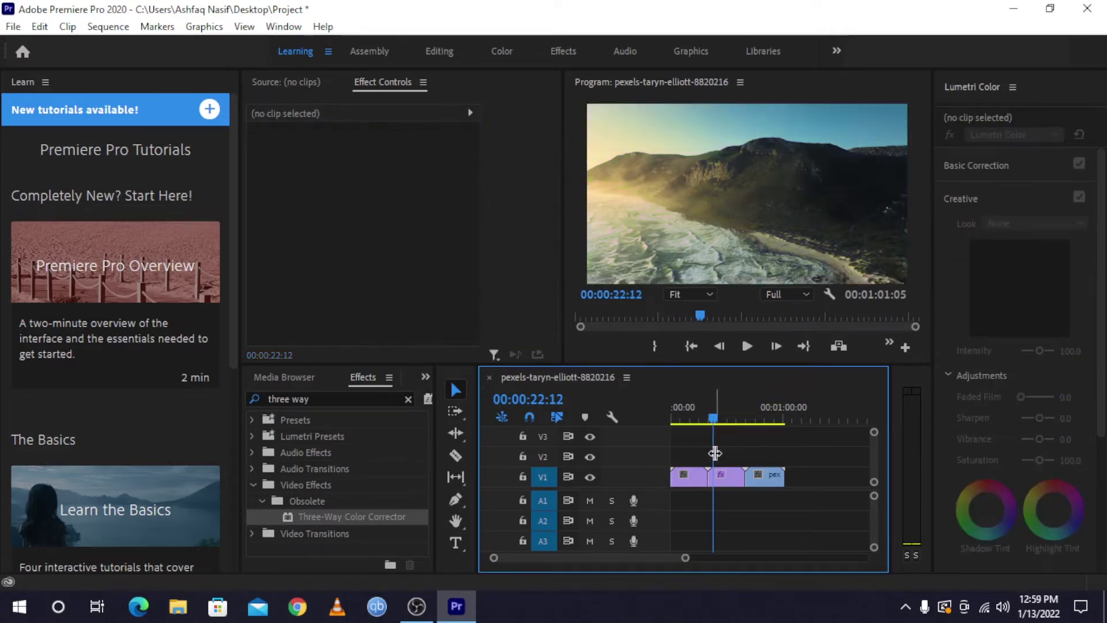
pyautogui.moveTo(743, 419); pyautogui.dragTo(695, 418)
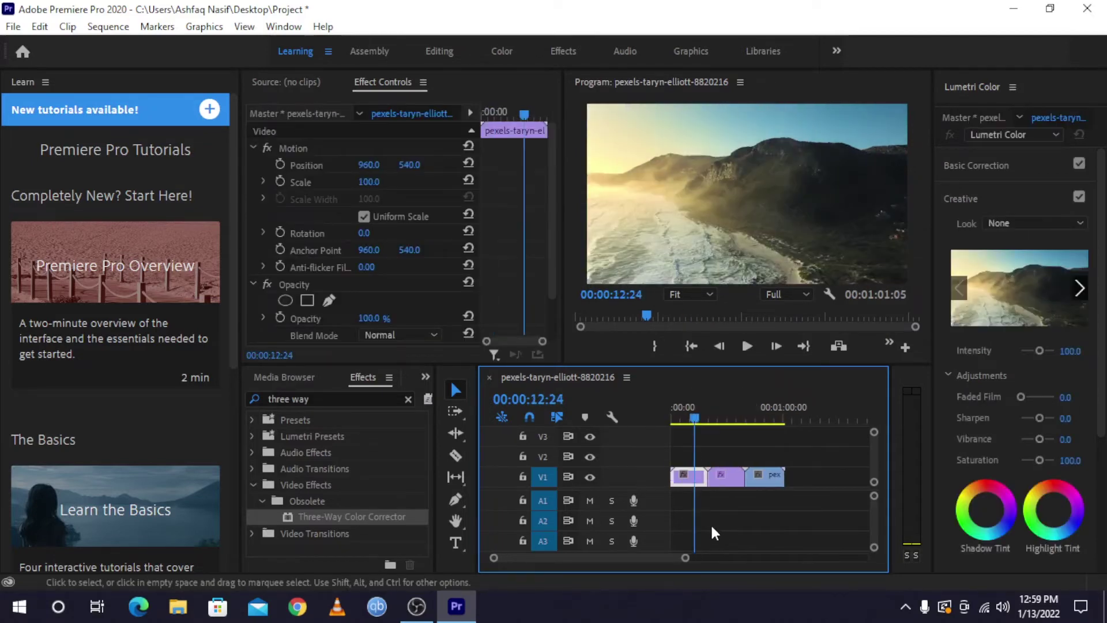
pyautogui.click(727, 478)
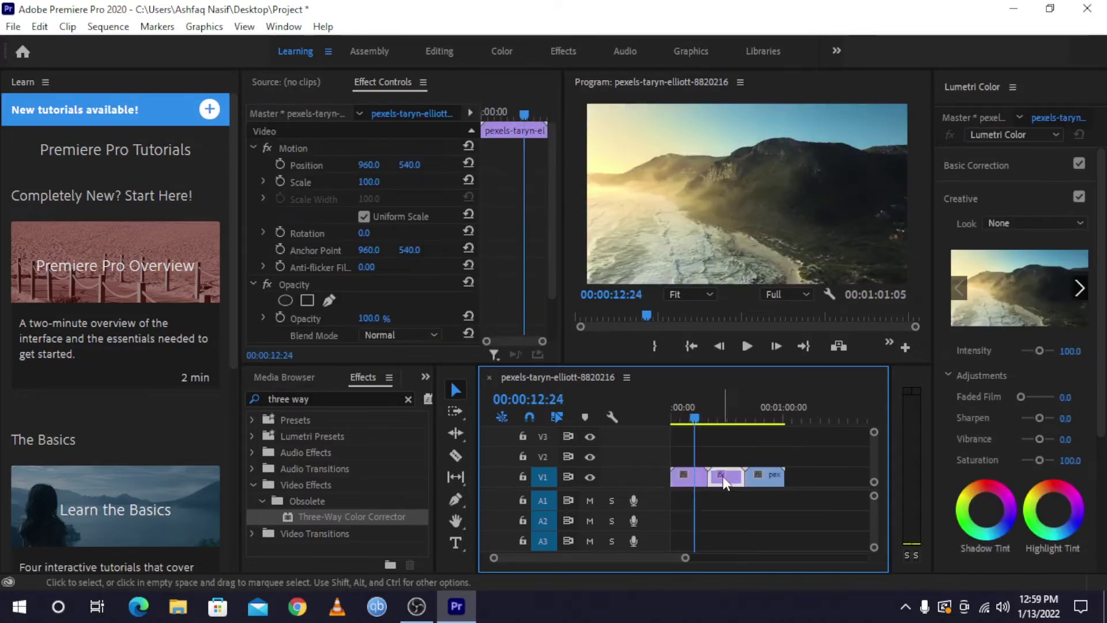
pyautogui.click(723, 478)
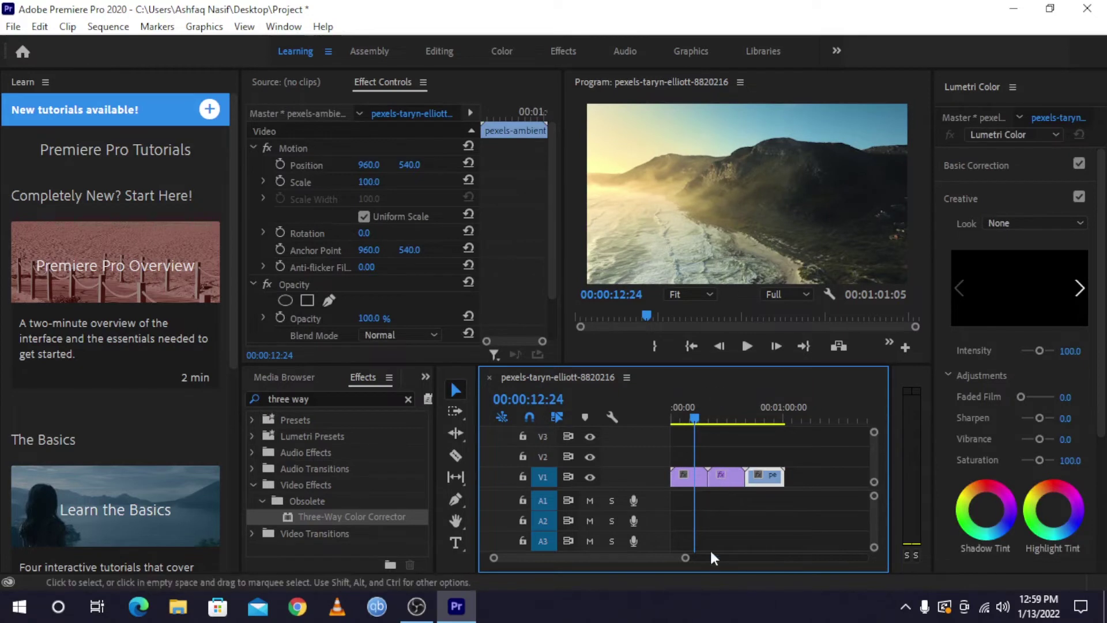
pyautogui.moveTo(685, 558); pyautogui.dragTo(621, 557)
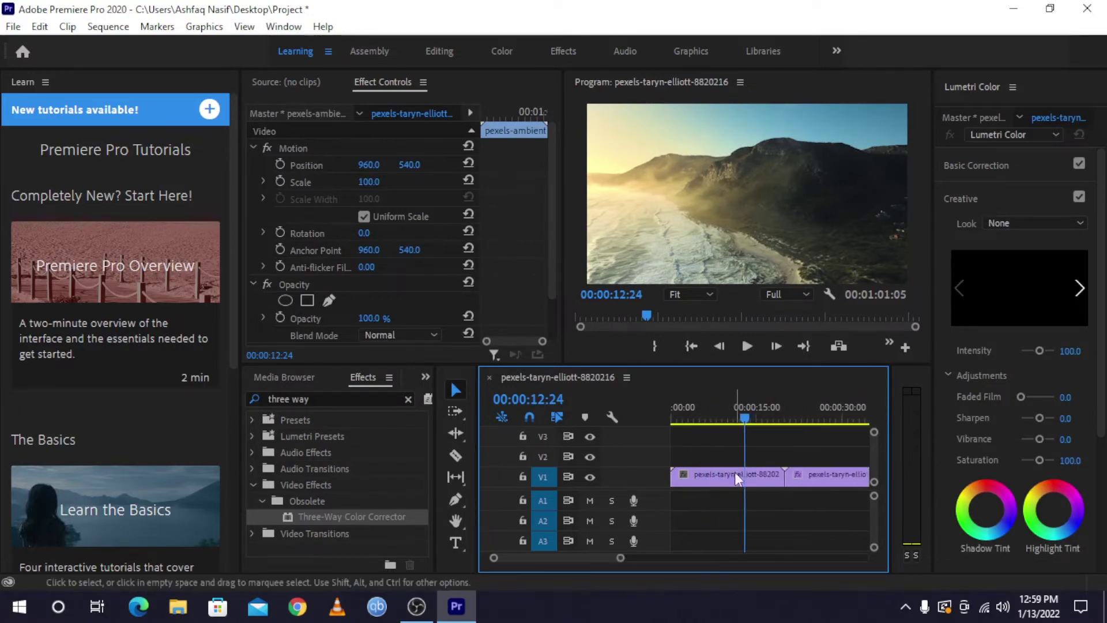
pyautogui.scroll(-3, 736, 476)
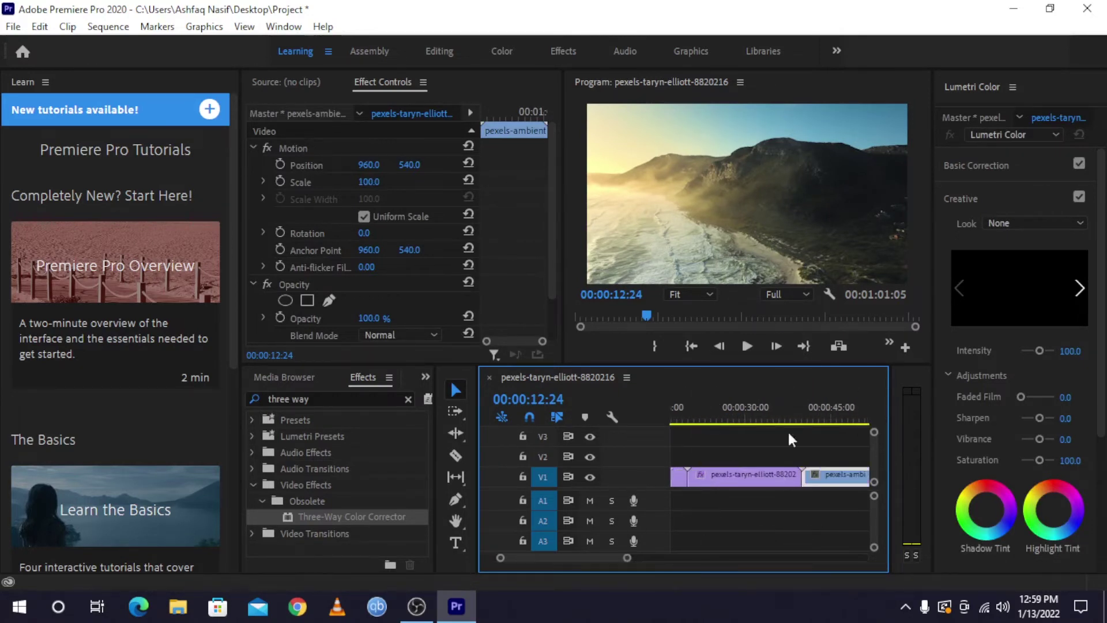
pyautogui.click(443, 613)
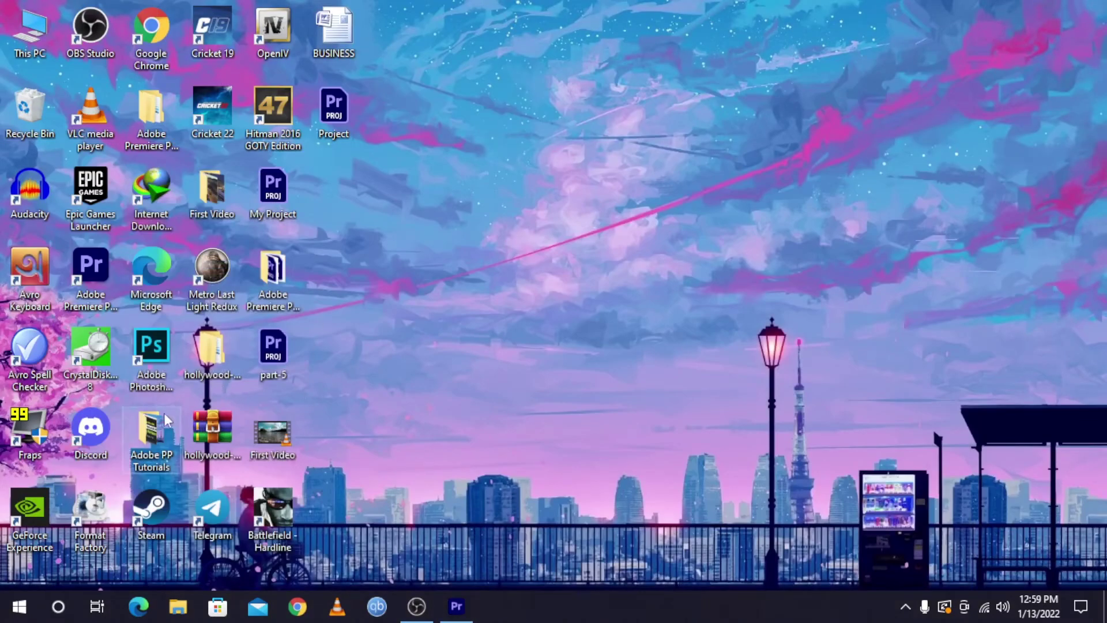
pyautogui.doubleClick(200, 197)
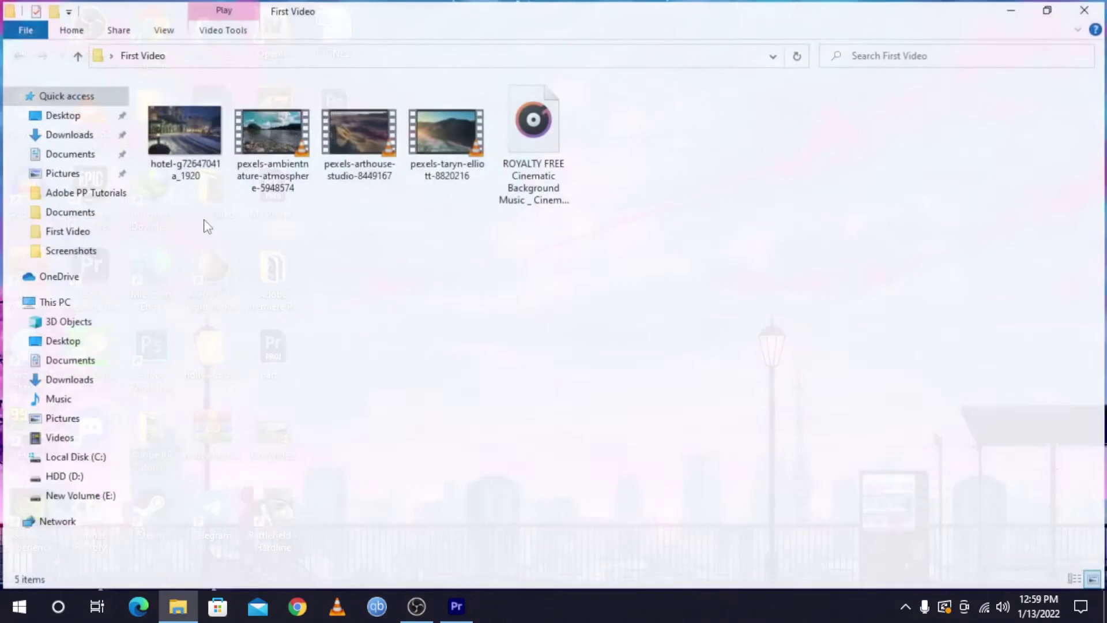
pyautogui.click(456, 606)
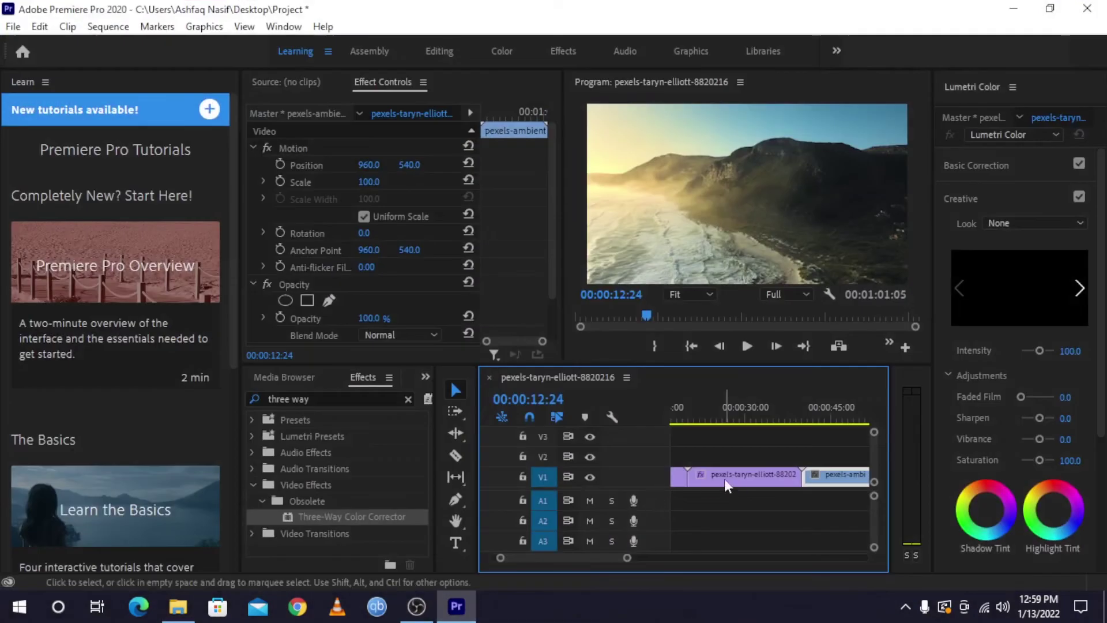
pyautogui.moveTo(551, 558); pyautogui.dragTo(544, 558)
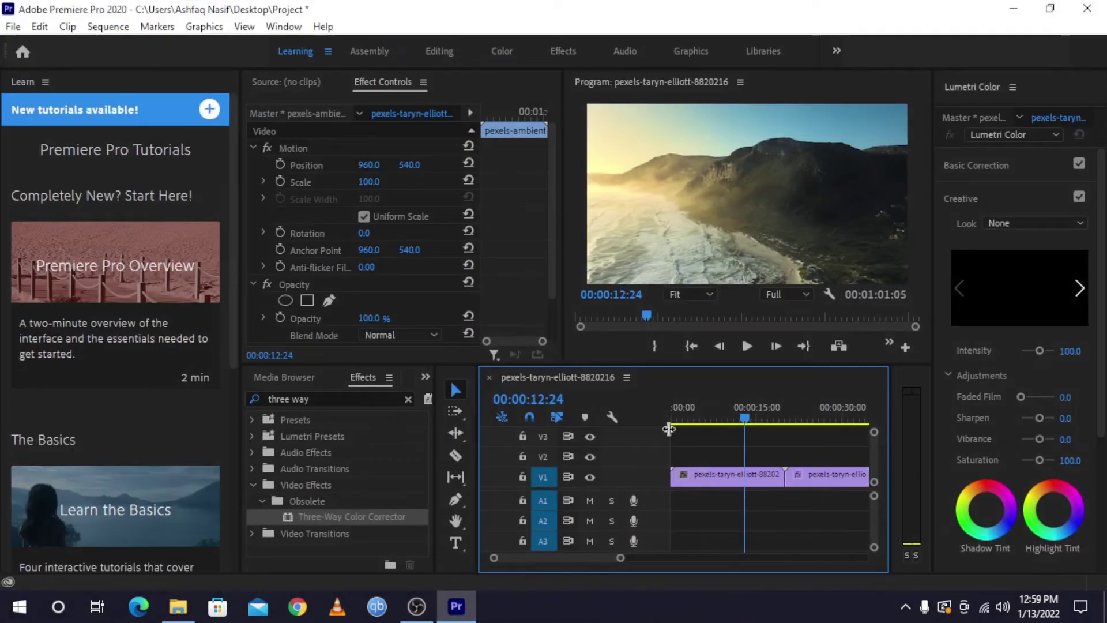
pyautogui.click(728, 471)
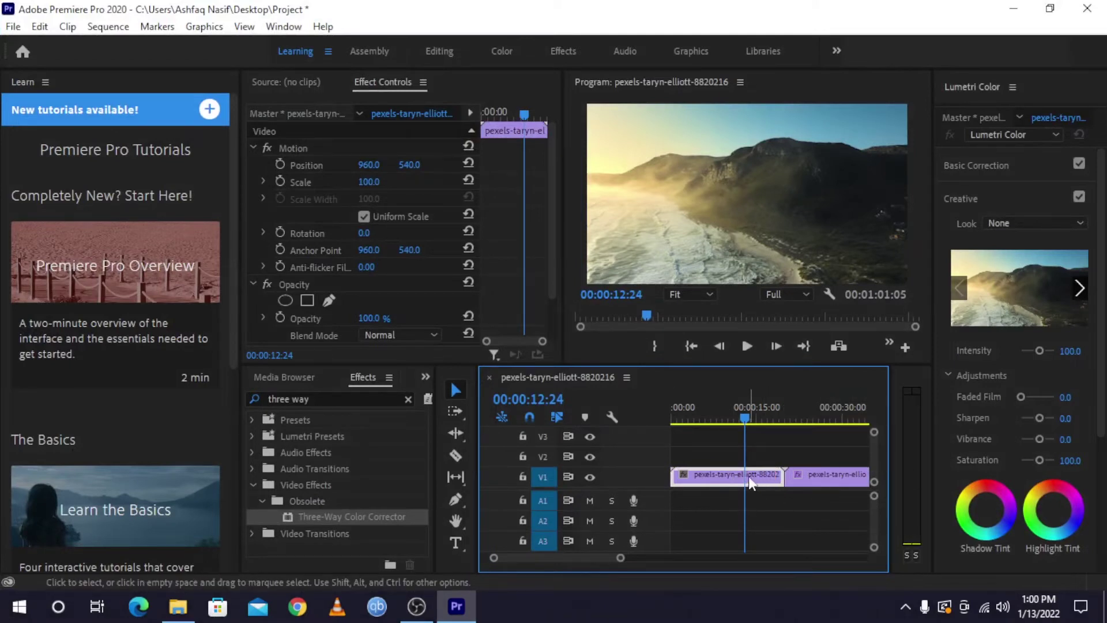
# Step: Rename the first V1 clip to 'One'
pyautogui.scroll(-2, 752, 476)
pyautogui.scroll(-2, 760, 476)
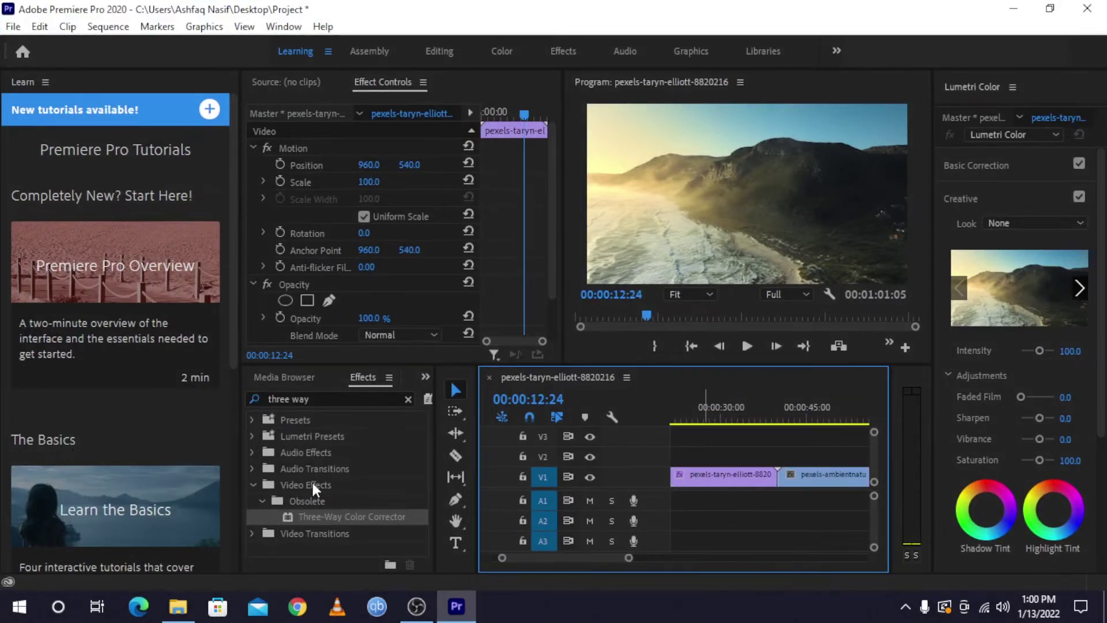
pyautogui.scroll(4, 743, 493)
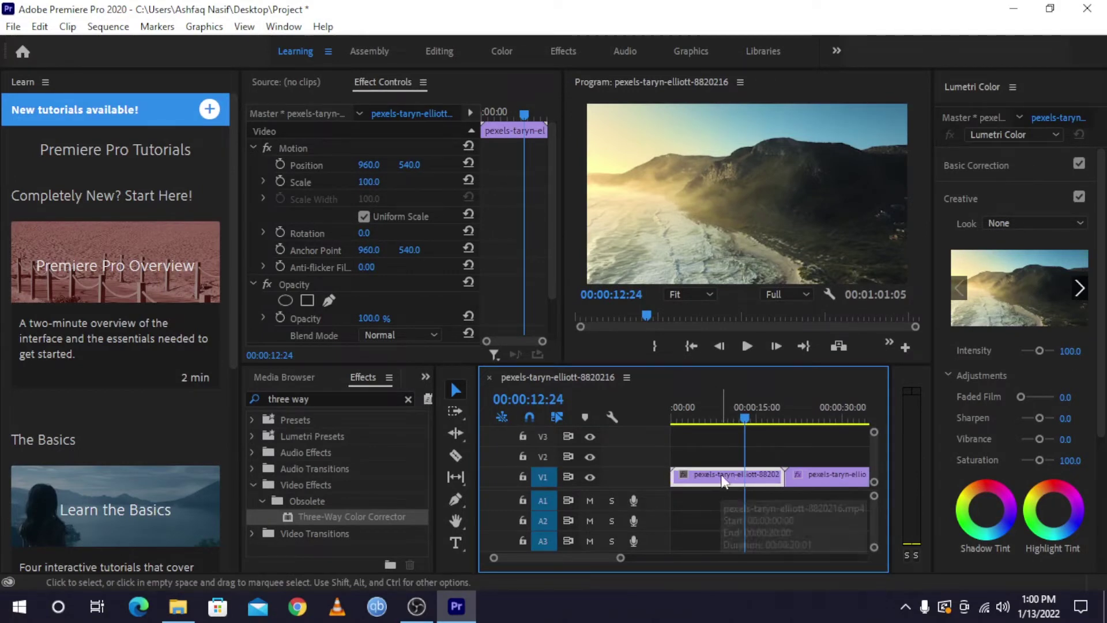
pyautogui.rightClick(723, 481)
pyautogui.moveTo(744, 603)
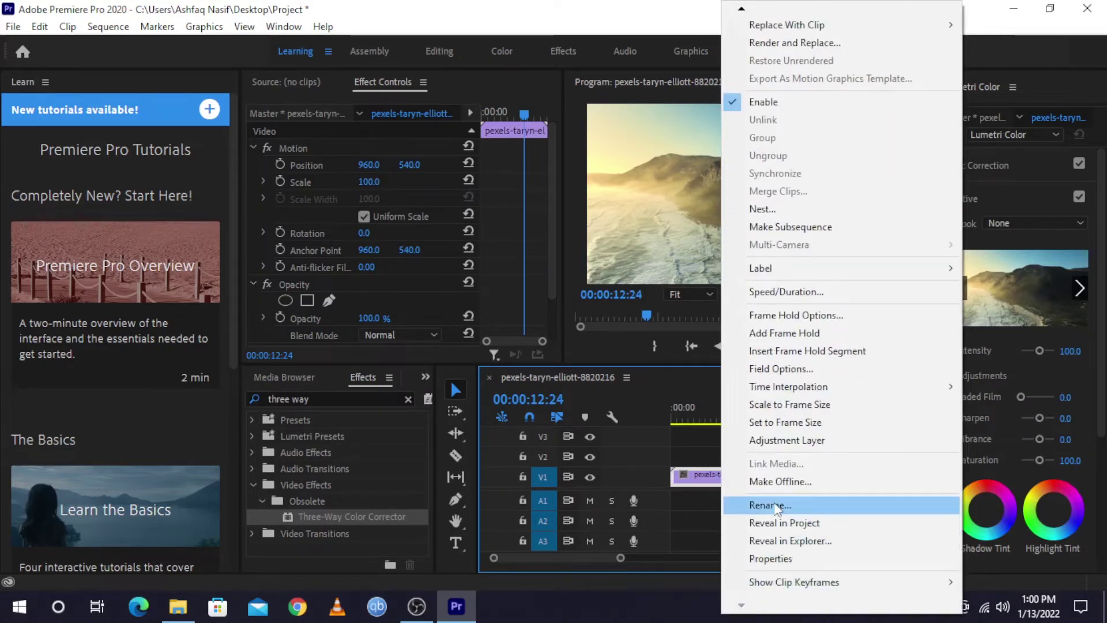
pyautogui.click(771, 505)
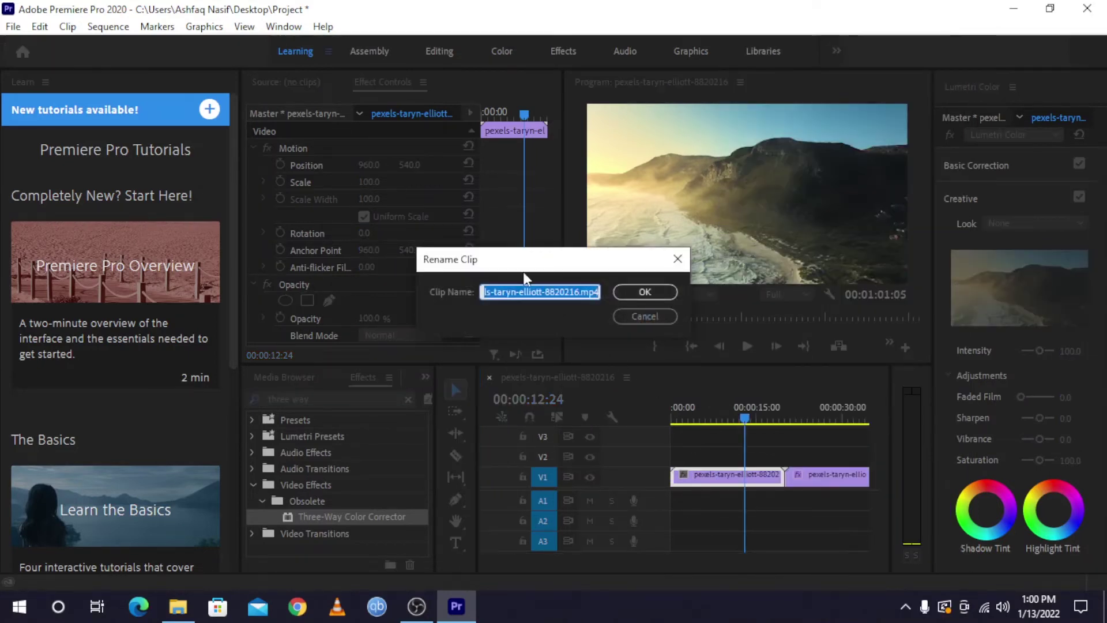
pyautogui.write('One')
pyautogui.press('Return')
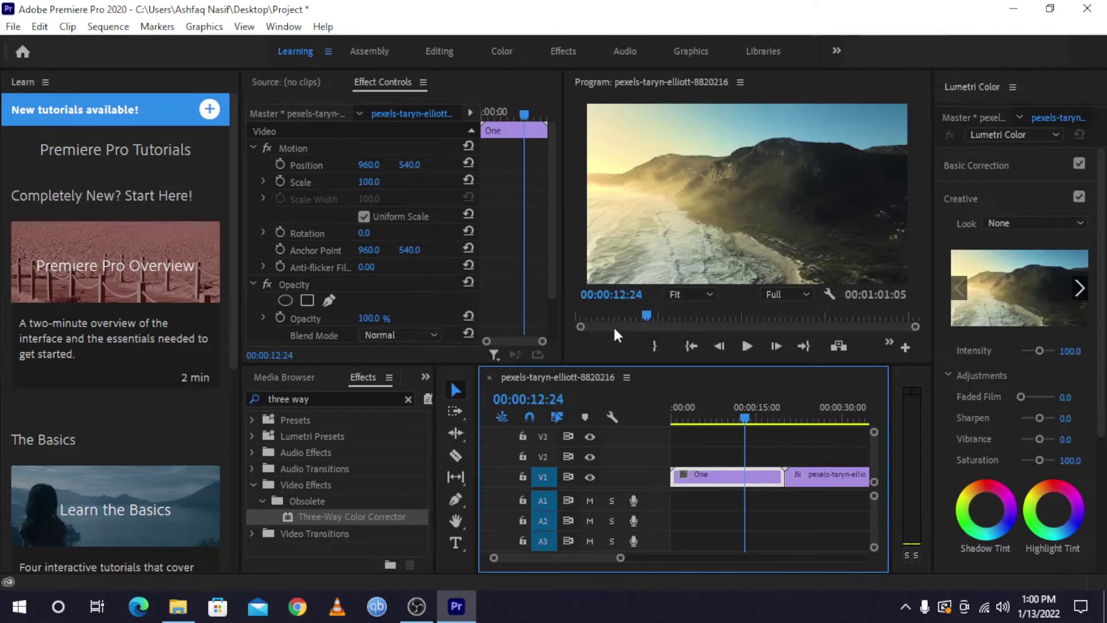
# Step: Rename the second V1 clip to 'Two'
pyautogui.scroll(-3, 742, 456)
pyautogui.rightClick(718, 475)
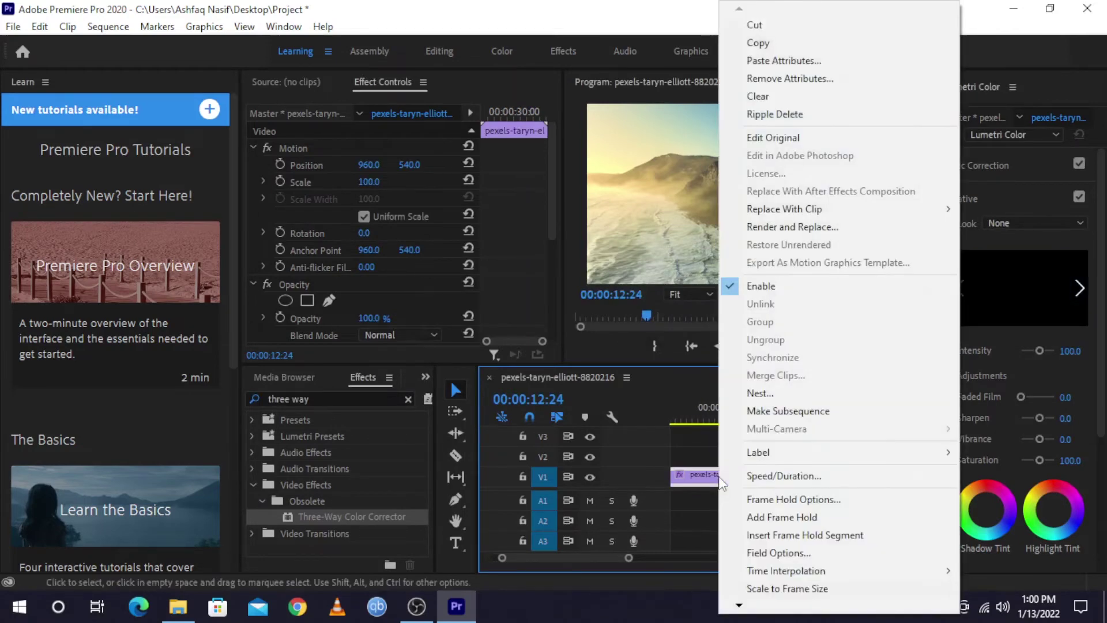
pyautogui.moveTo(767, 613)
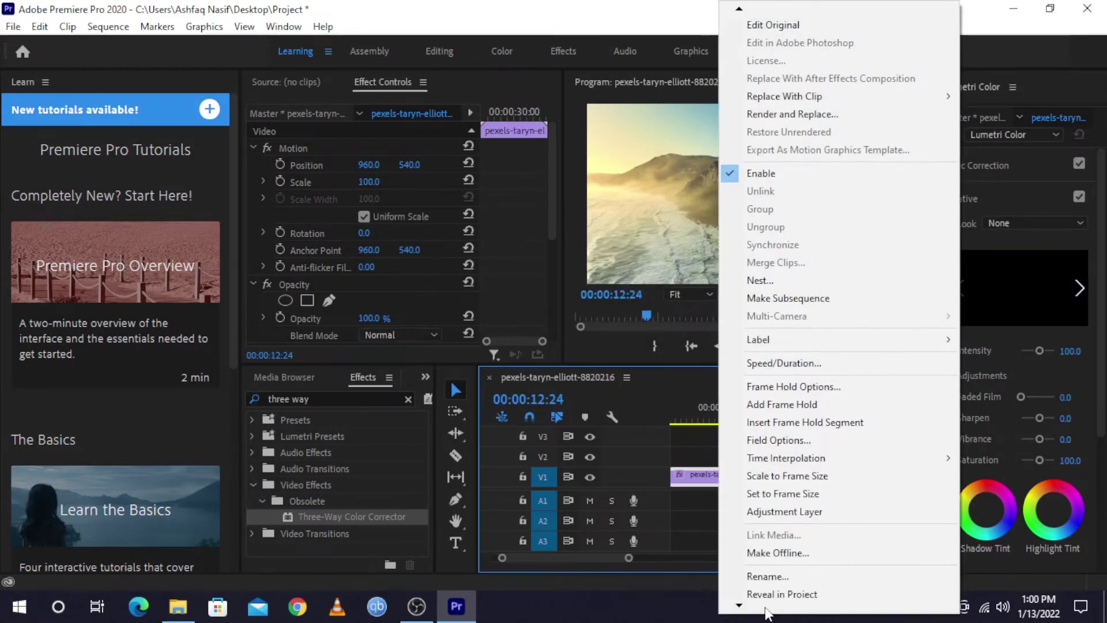
pyautogui.click(767, 502)
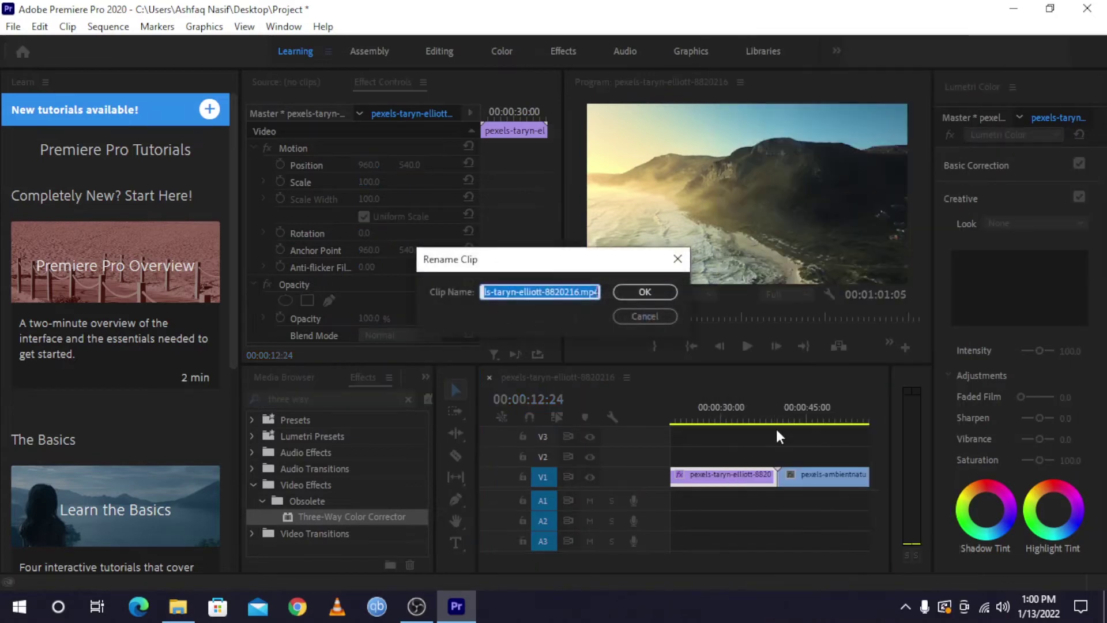
pyautogui.write('Two')
pyautogui.press('Return')
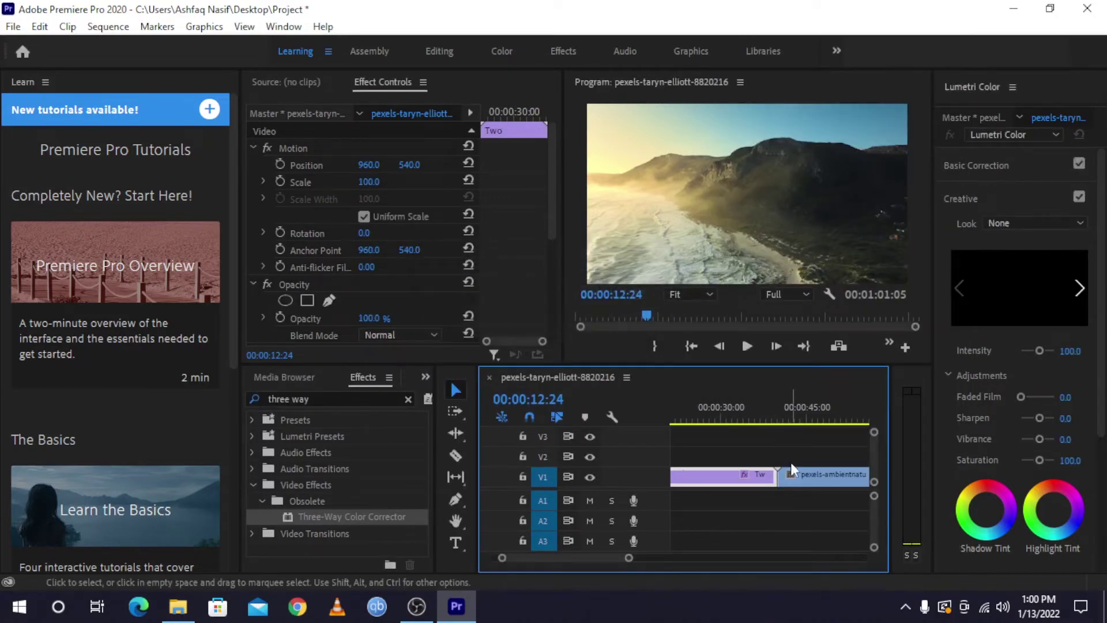
# Step: Rename the third V1 clip to 'Three'
pyautogui.rightClick(804, 476)
pyautogui.moveTo(824, 606)
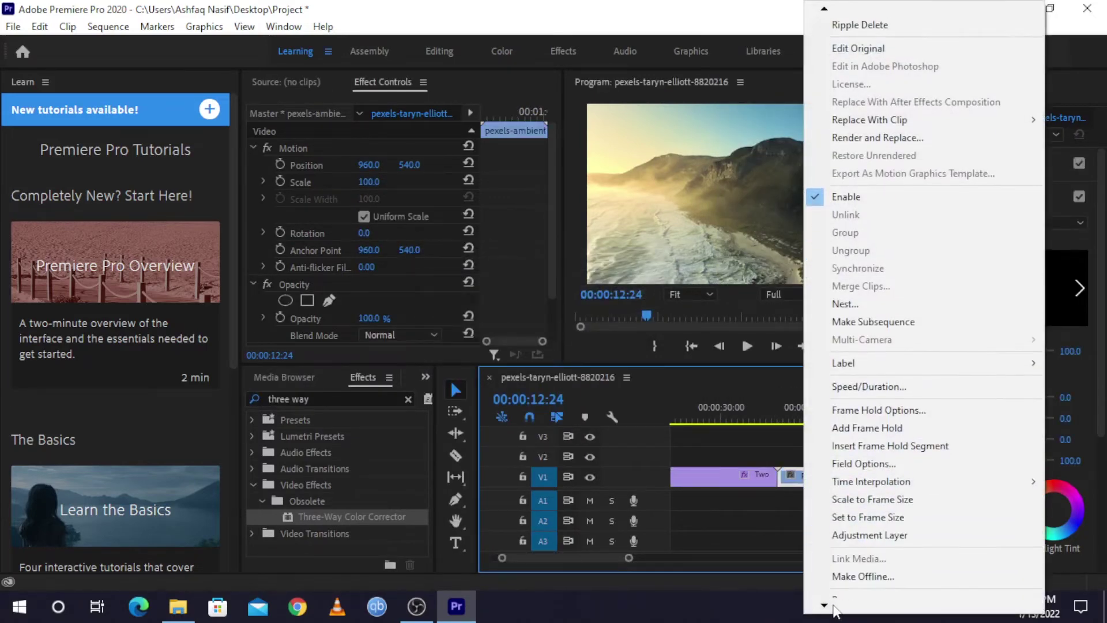
pyautogui.click(892, 540)
pyautogui.write('T')
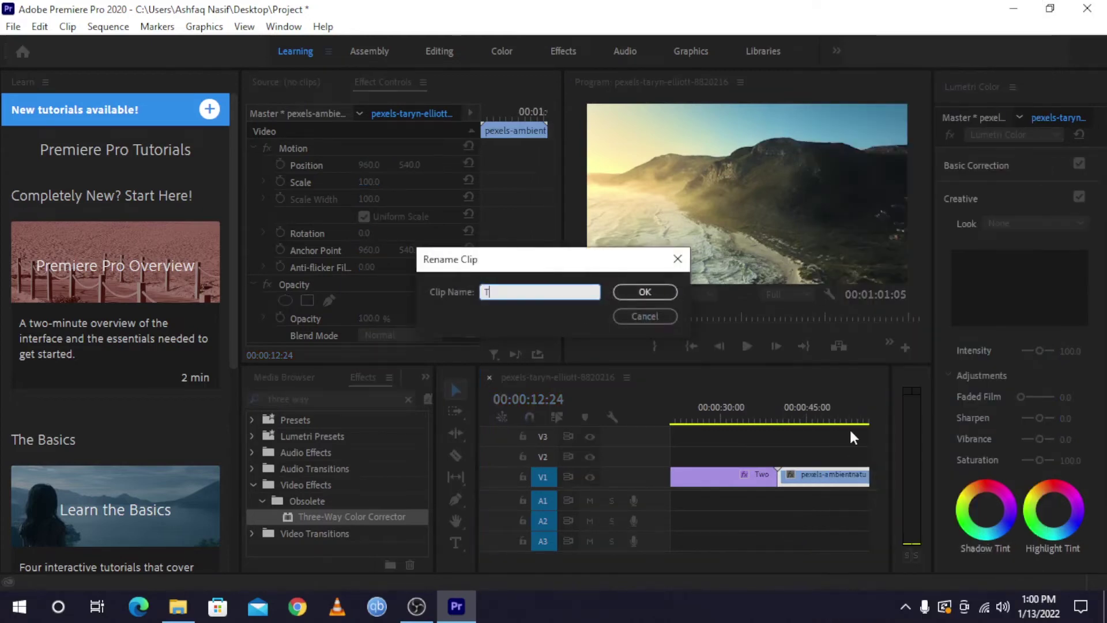
pyautogui.write('hree')
pyautogui.press('Return')
pyautogui.hscroll(-3, 850, 432)
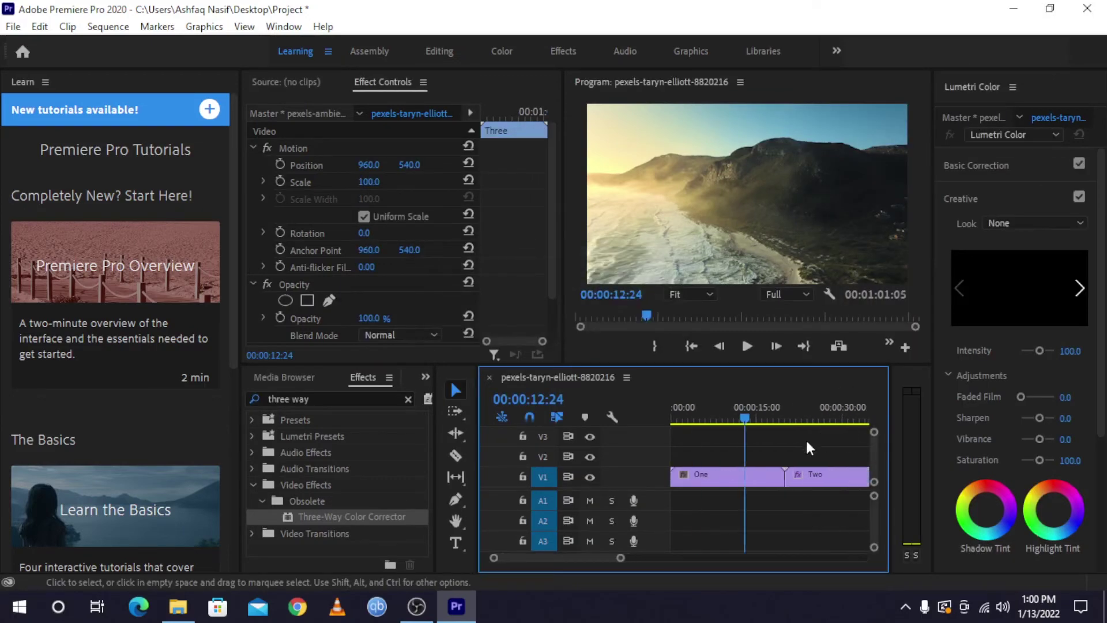
# Step: Play the sequence from the start, zoom out to all three clips, and save the project
pyautogui.doubleClick(746, 481)
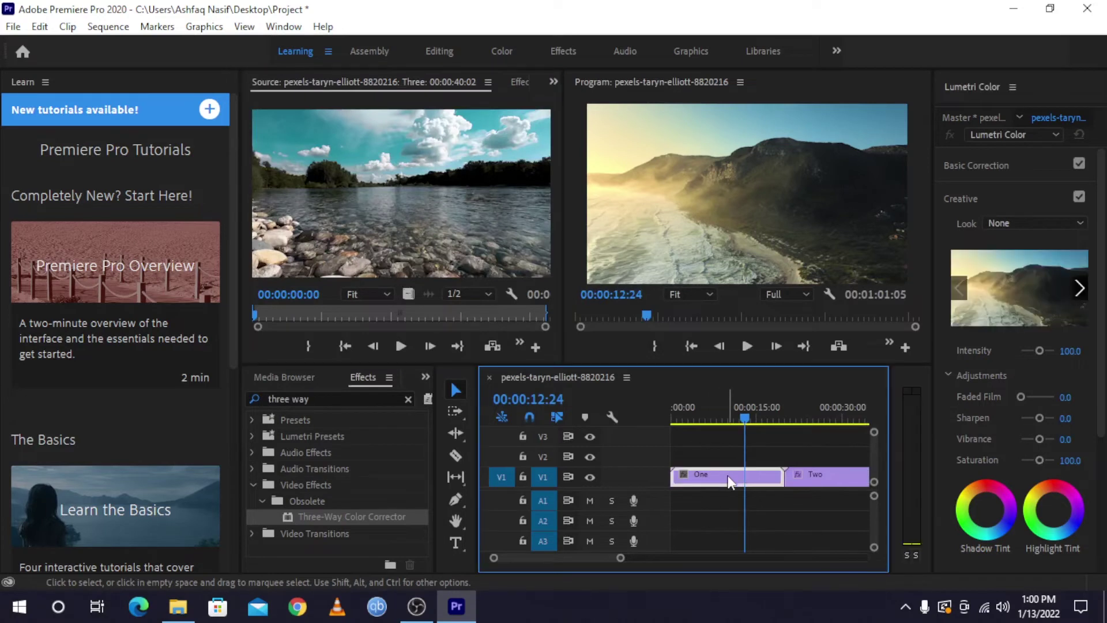
pyautogui.moveTo(732, 480); pyautogui.dragTo(724, 504)
pyautogui.moveTo(701, 410); pyautogui.dragTo(631, 408)
pyautogui.press('space')
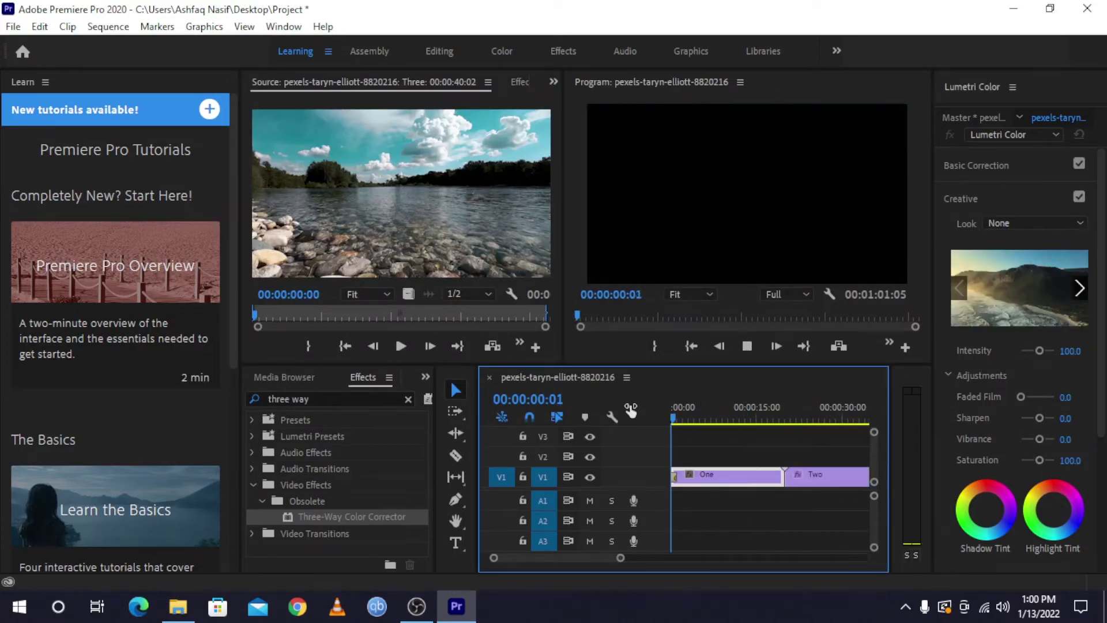
pyautogui.press('space')
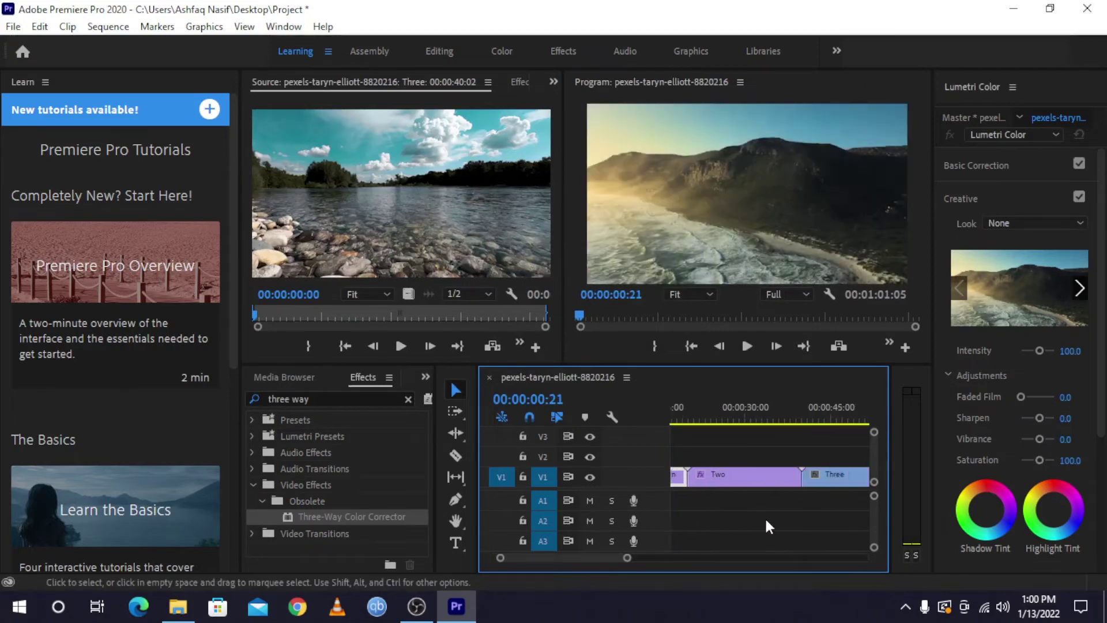
pyautogui.press('-')
pyautogui.press('-')
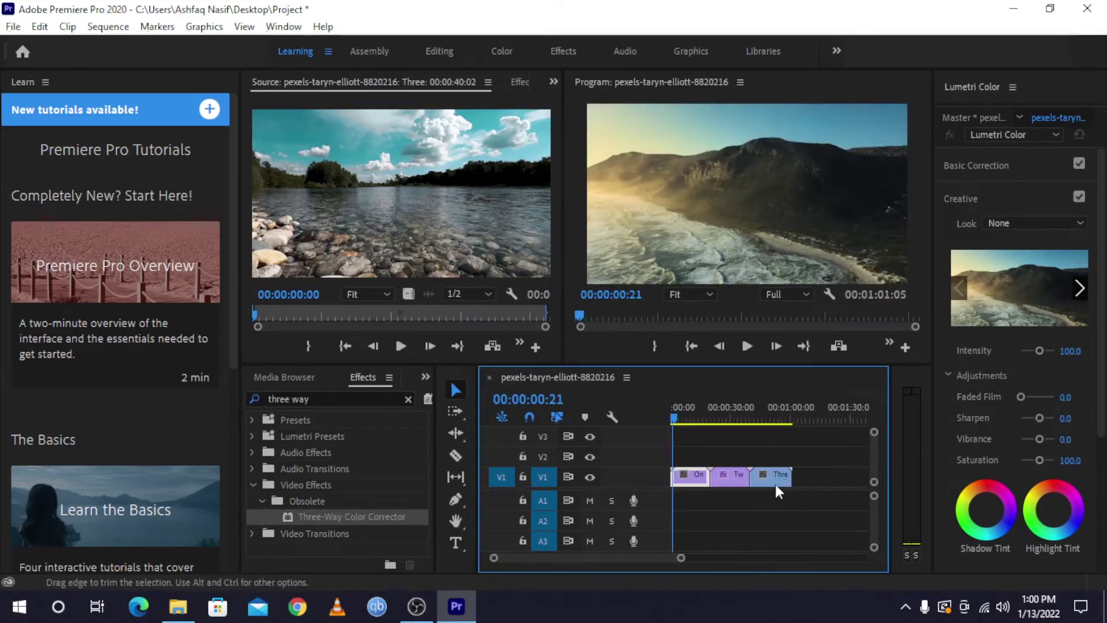
pyautogui.hotkey('ctrl', 's')
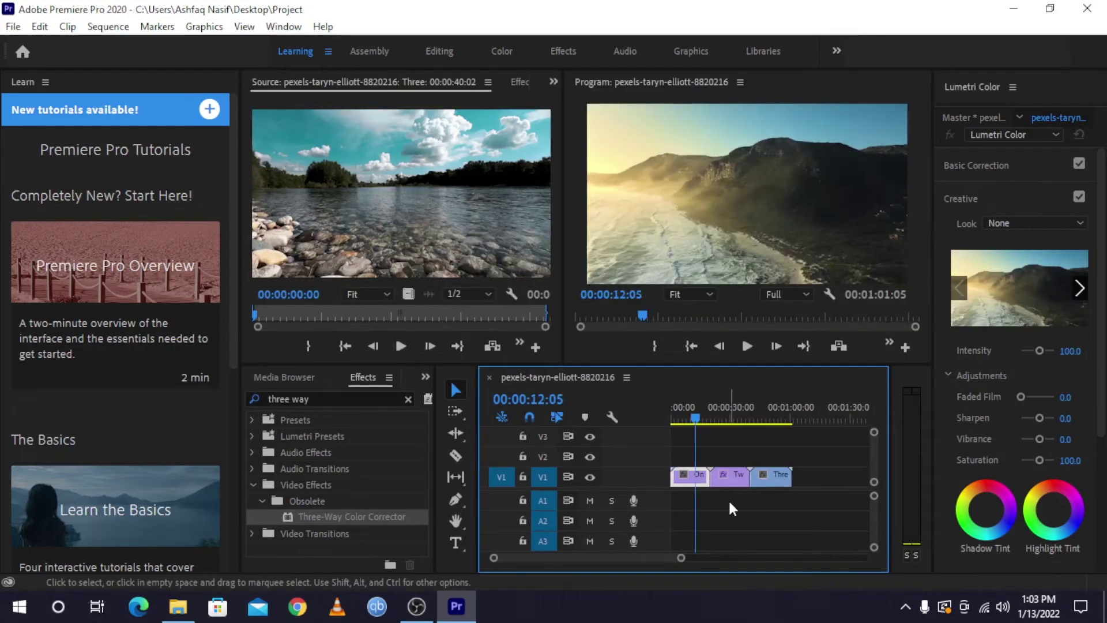
# Step: Select the Two clip on V1 with the playhead inside it
pyautogui.click(753, 476)
pyautogui.click(763, 479)
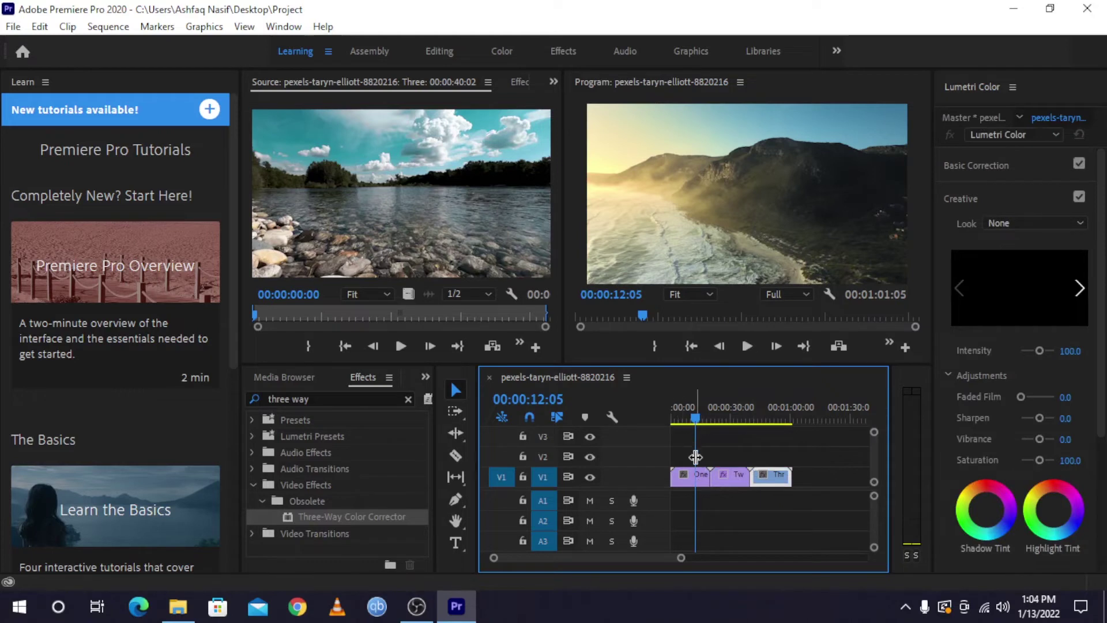
pyautogui.click(698, 476)
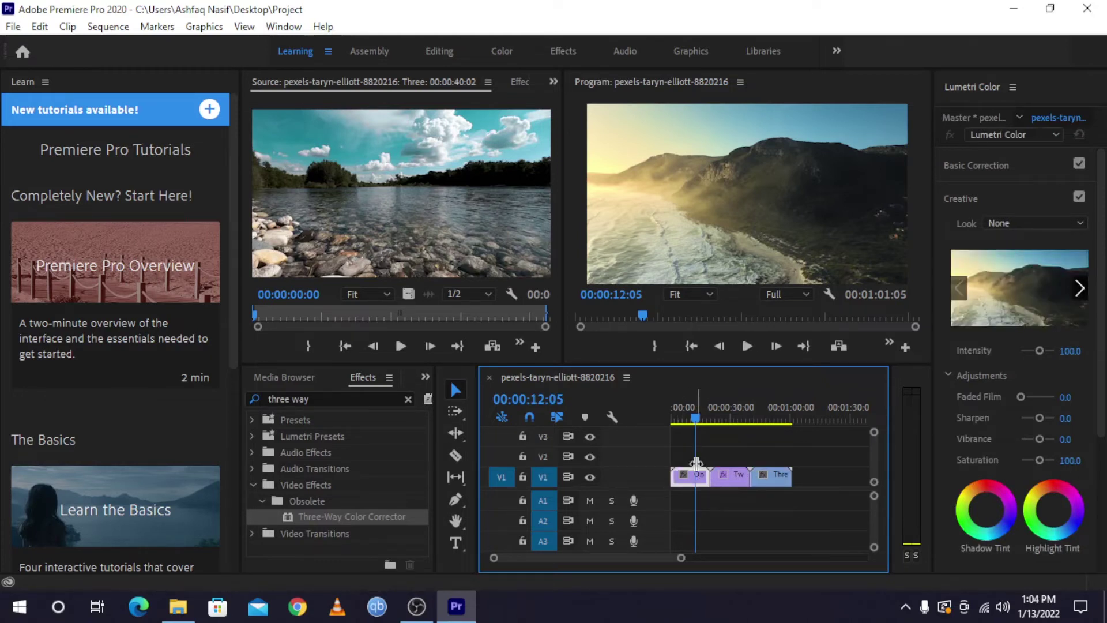
pyautogui.click(727, 417)
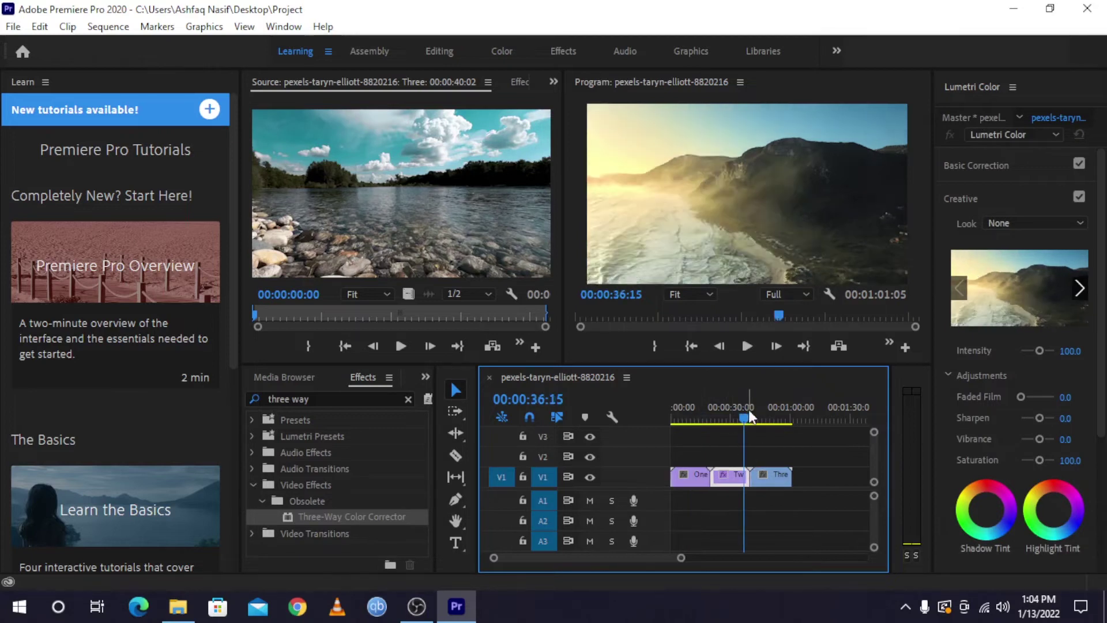
pyautogui.click(738, 475)
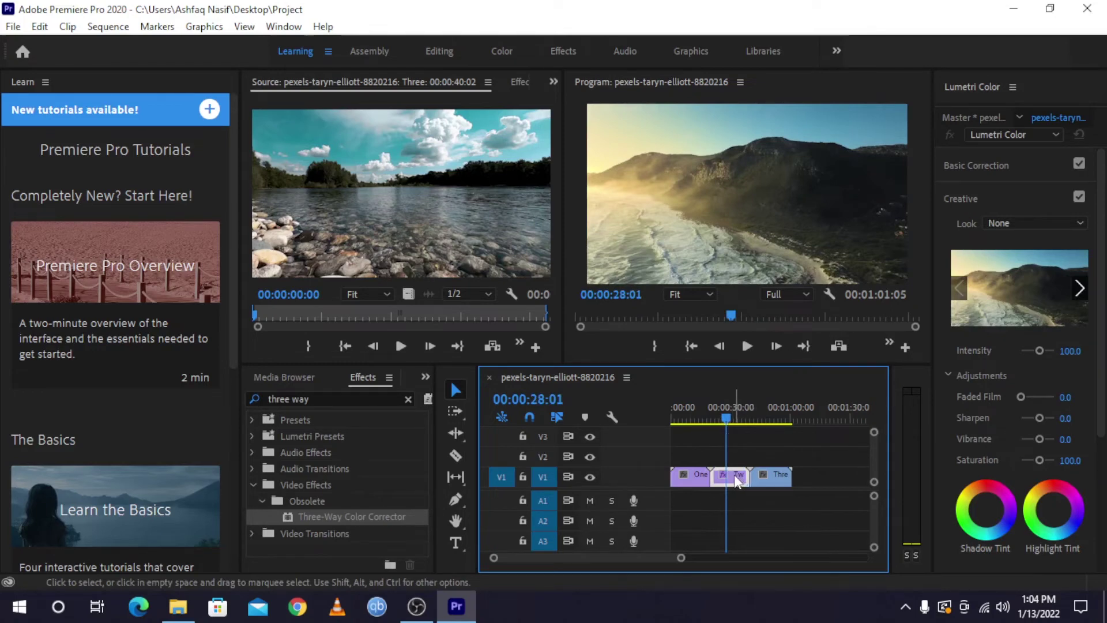
# Step: Give the Two clip the Rose label colour
pyautogui.rightClick(735, 480)
pyautogui.press('Escape')
pyautogui.rightClick(737, 480)
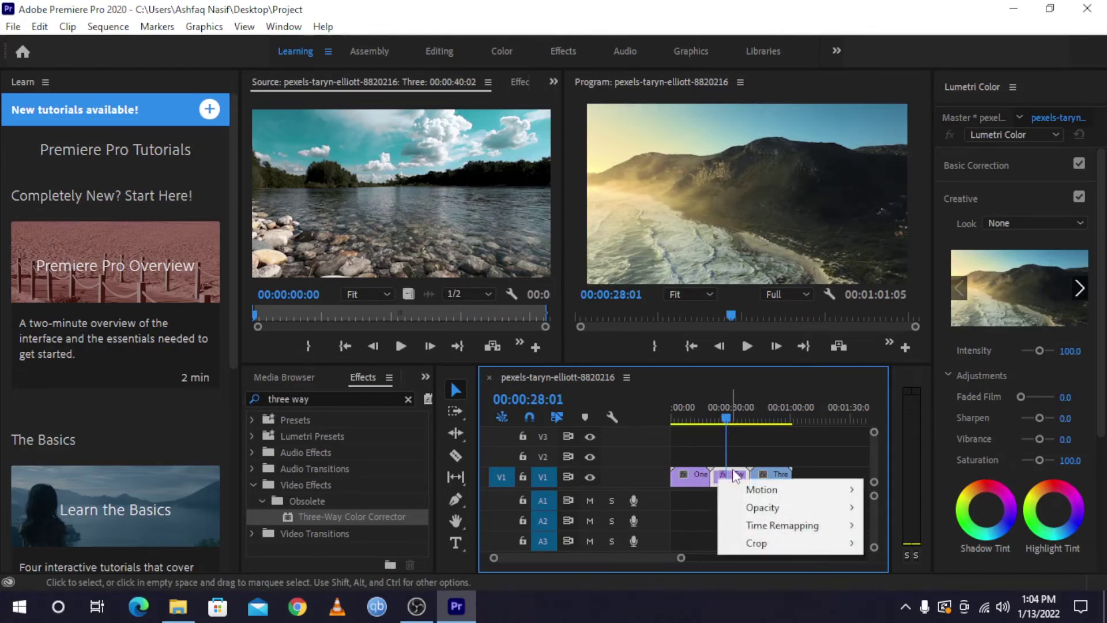
pyautogui.press('Escape')
pyautogui.rightClick(740, 481)
pyautogui.moveTo(800, 613)
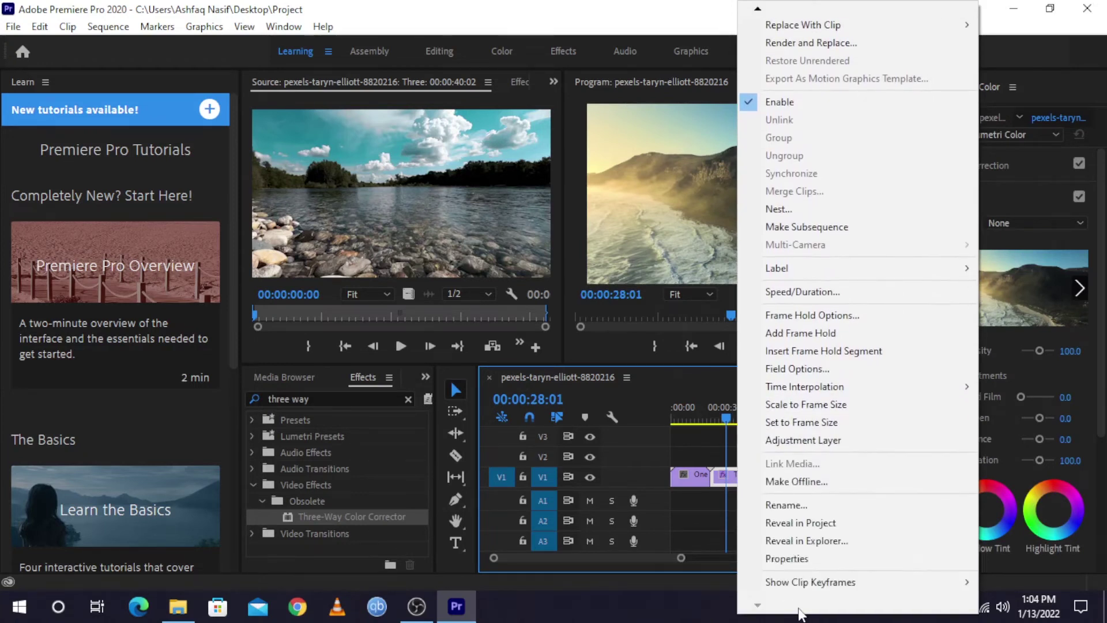
pyautogui.moveTo(785, 272)
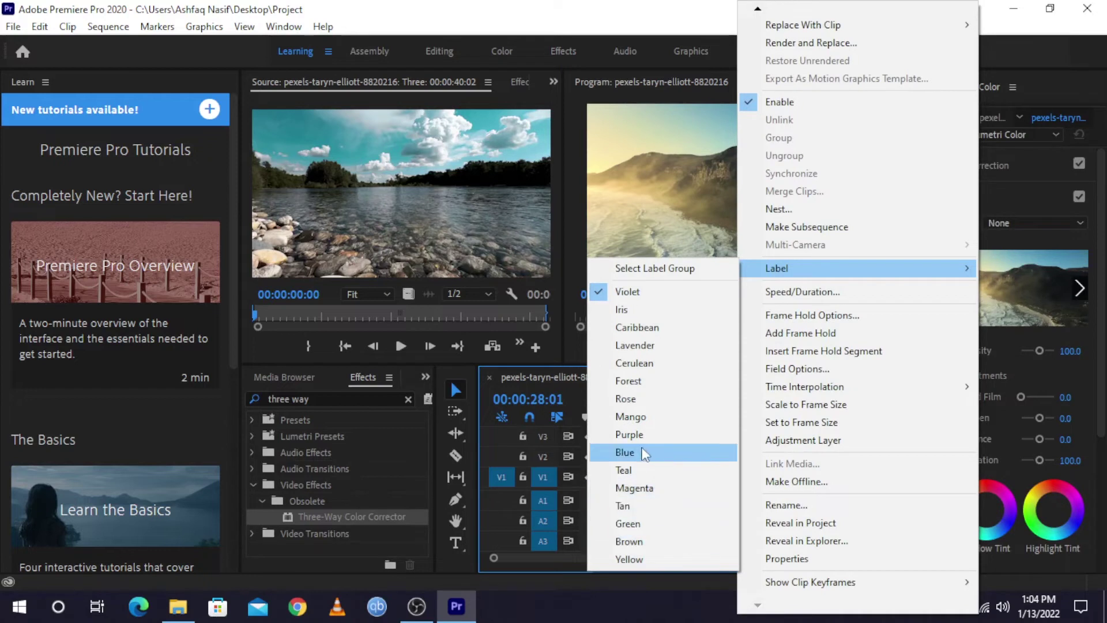
pyautogui.click(662, 398)
# Step: Move the playhead to 00:00:28:12, then back to 00:00:07:18 in the One clip
pyautogui.click(728, 413)
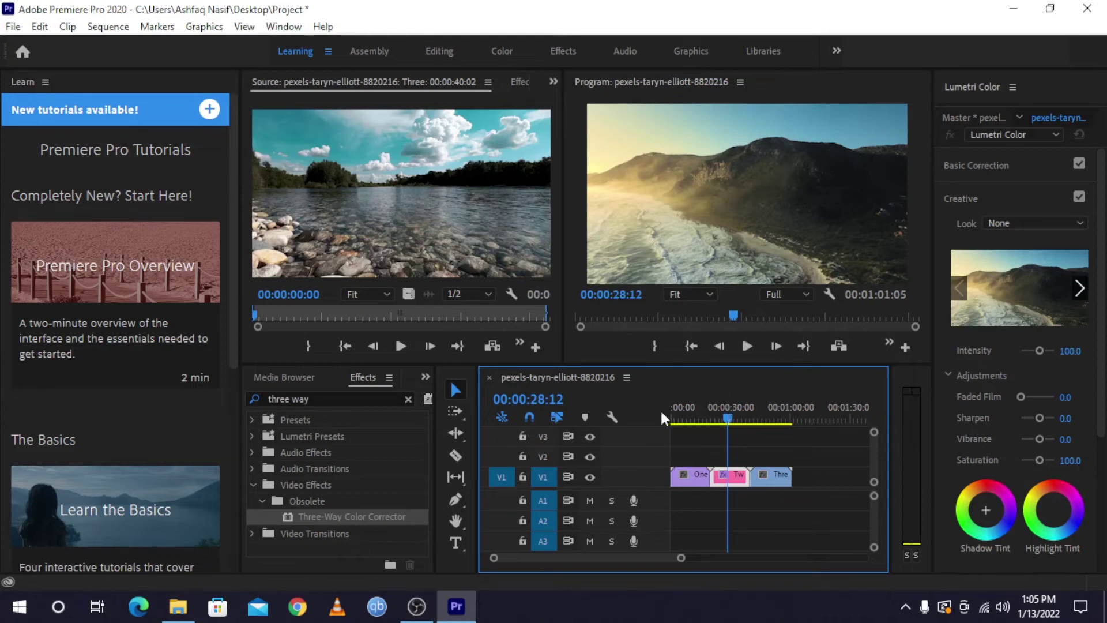
pyautogui.click(686, 416)
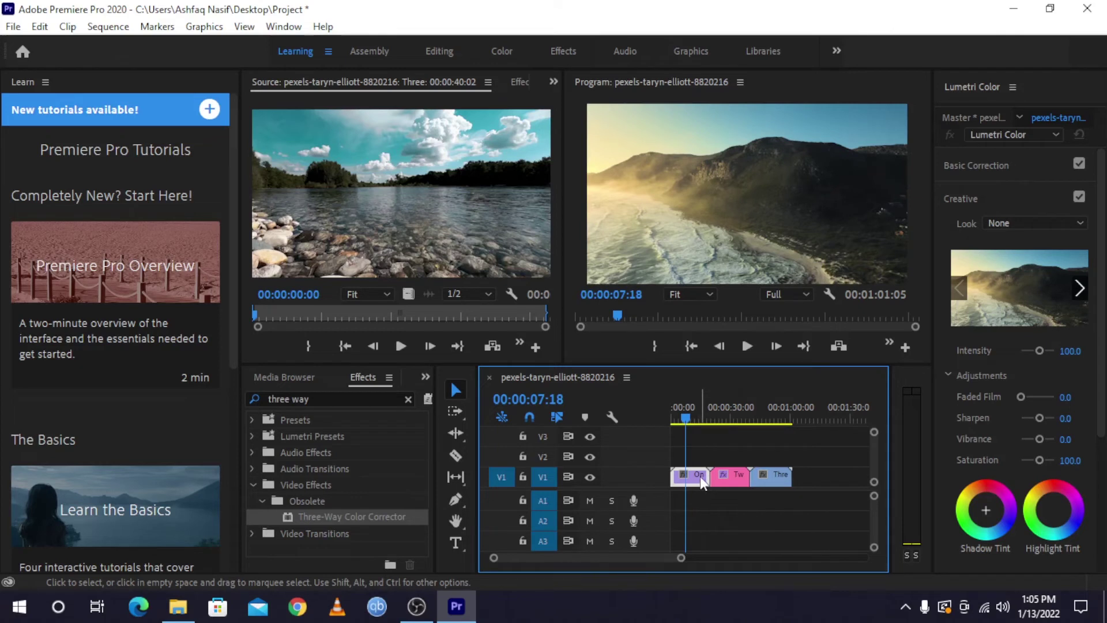
pyautogui.moveTo(700, 476)
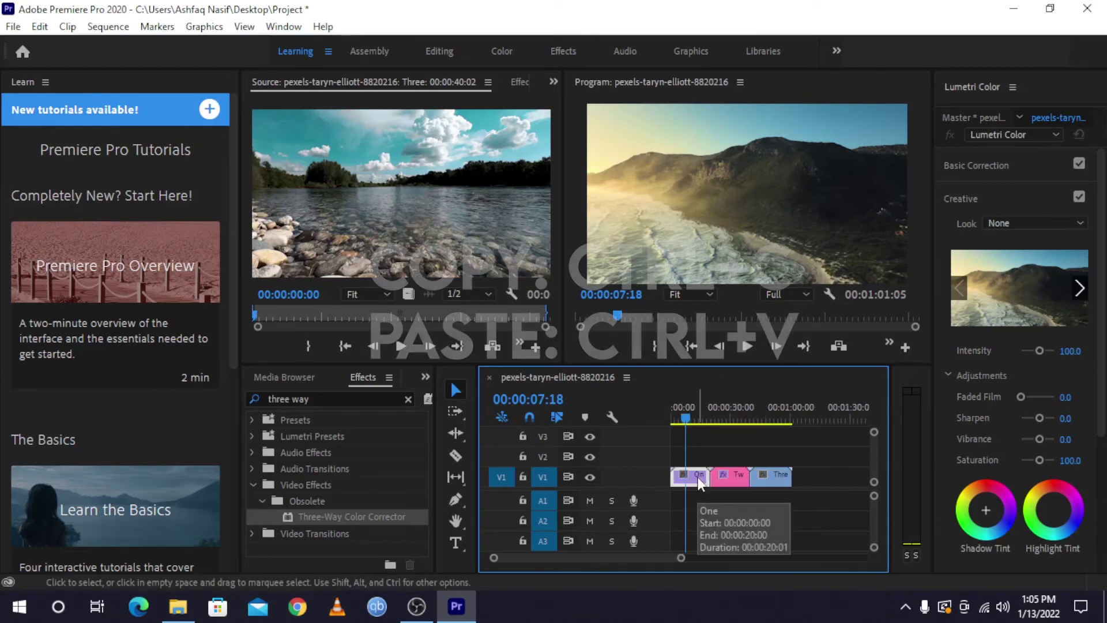
# Step: Cut the One clip and paste it at the sequence end, then undo the move
pyautogui.hotkey('ctrl', 'c')
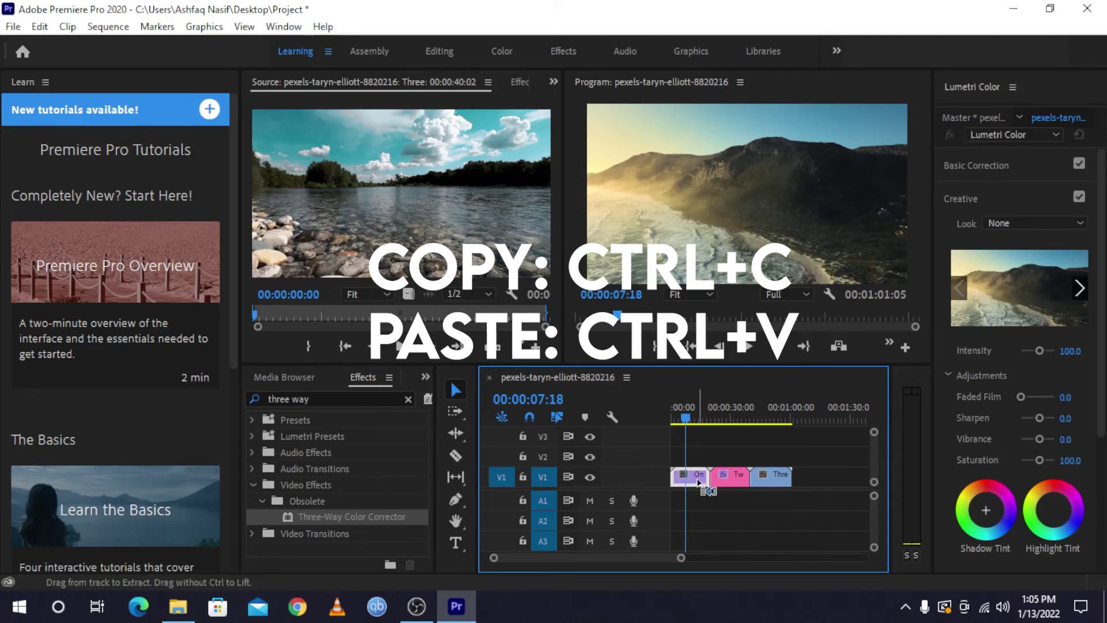
pyautogui.click(799, 406)
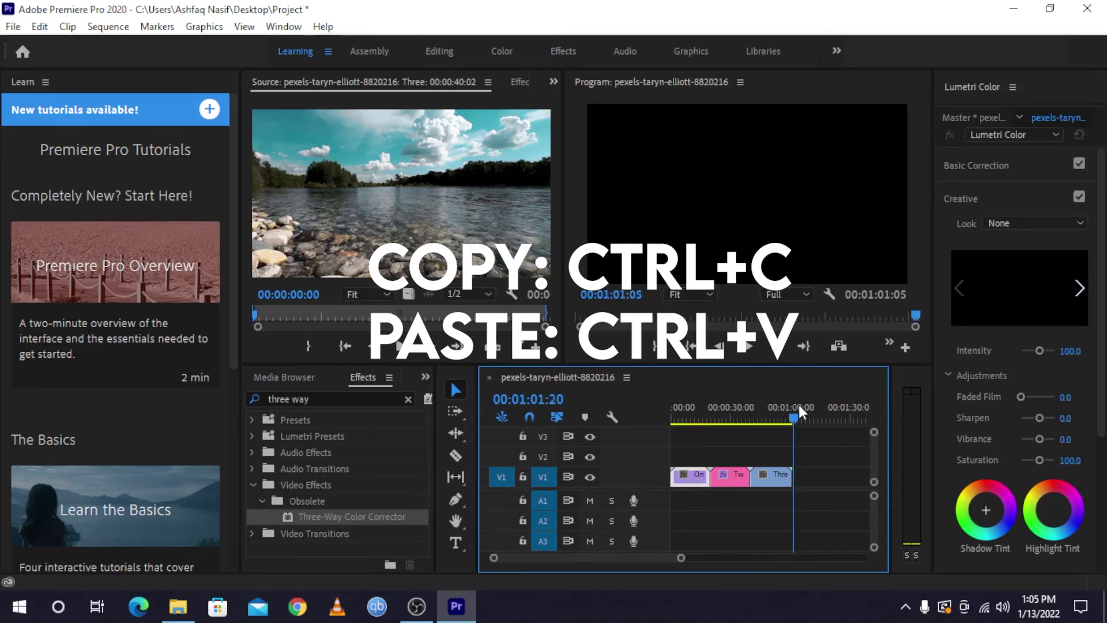
pyautogui.moveTo(800, 419); pyautogui.dragTo(805, 410)
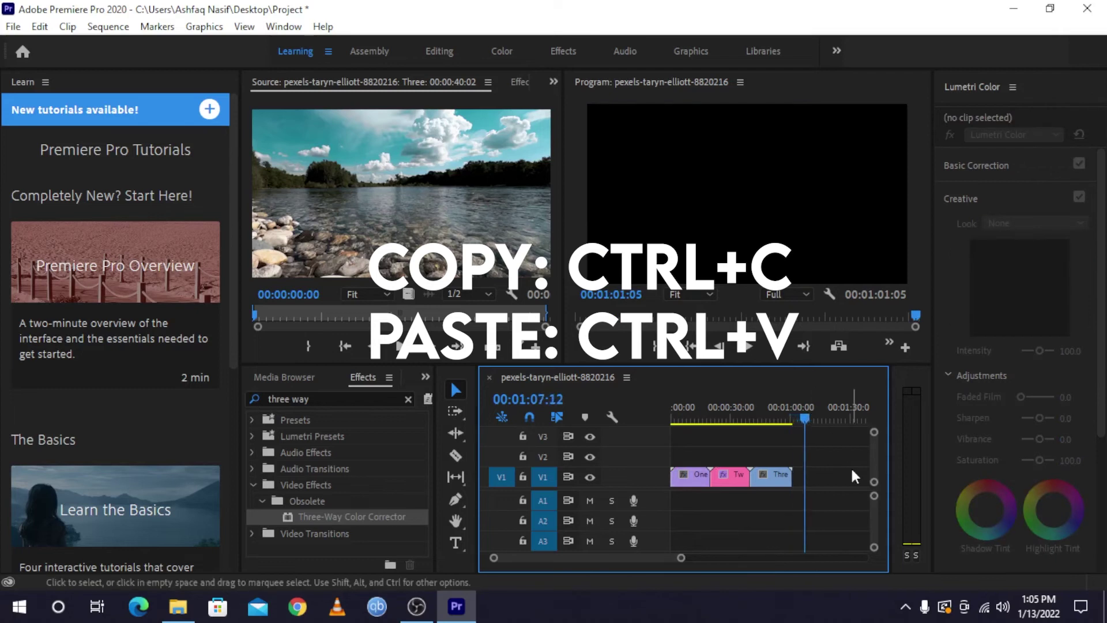
pyautogui.moveTo(851, 481)
pyautogui.mouseDown()
pyautogui.moveTo(802, 438)
pyautogui.moveTo(686, 410)
pyautogui.mouseUp()
pyautogui.click(824, 512)
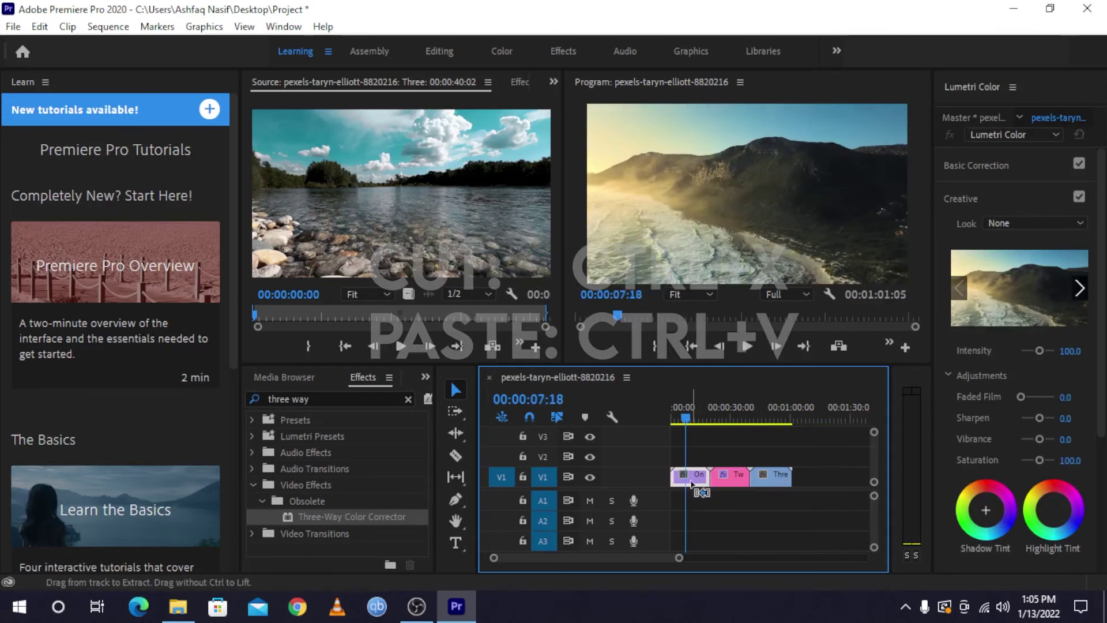
pyautogui.hotkey('ctrl', 'x')
pyautogui.click(808, 410)
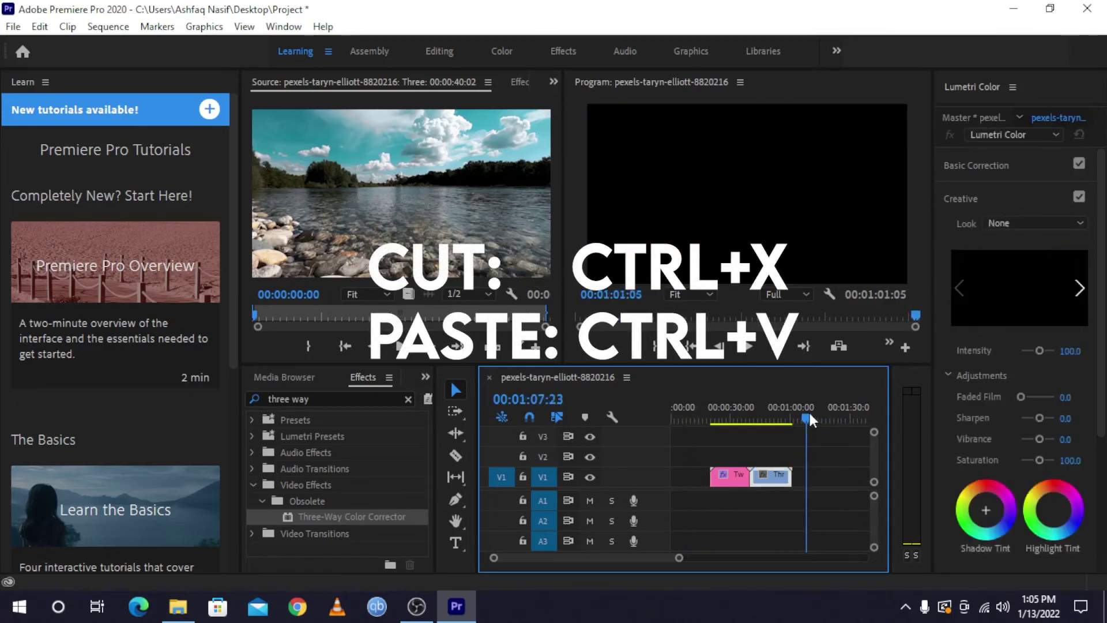
pyautogui.hotkey('ctrl', 'v')
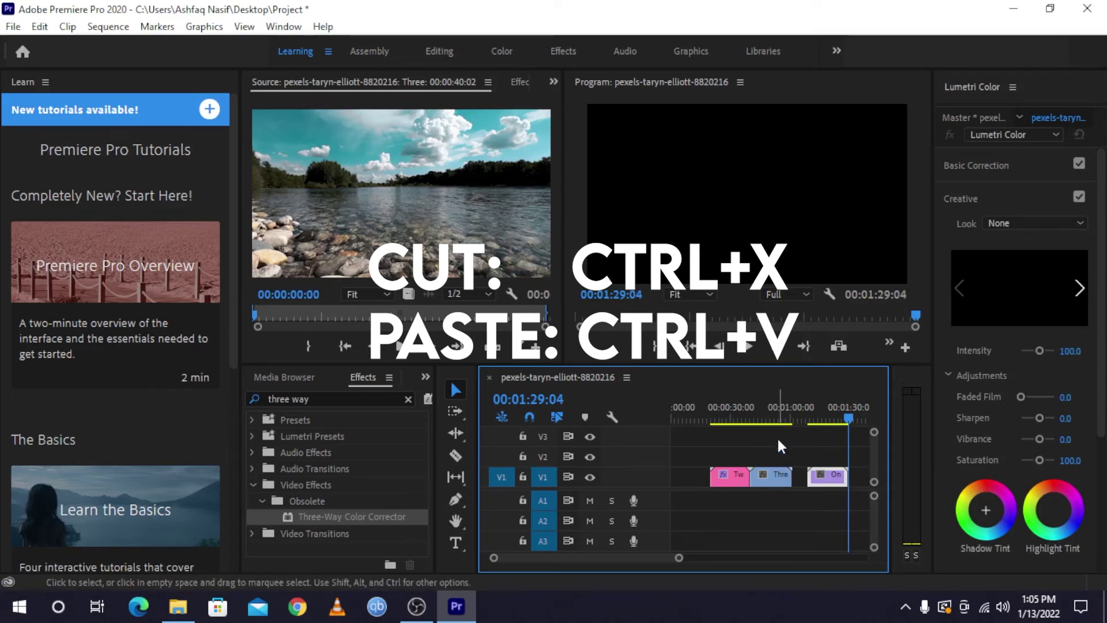
pyautogui.hotkey('ctrl', 'z')
pyautogui.hotkey('ctrl', 'z')
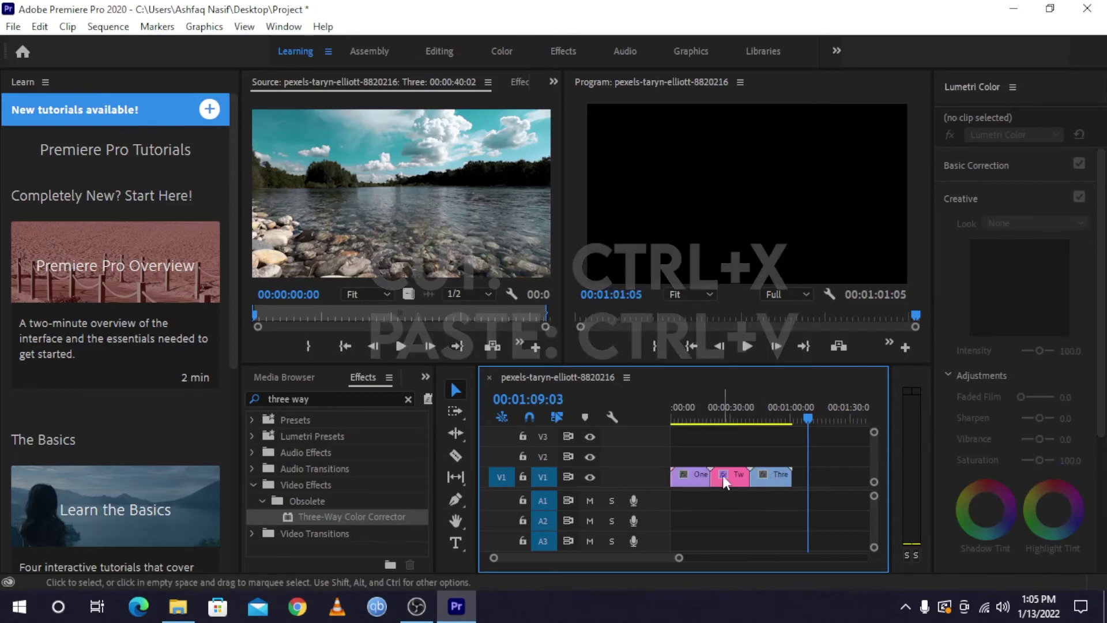
# Step: Trim the end of the Three clip so the sequence runs 00:00:49:00
pyautogui.moveTo(736, 420); pyautogui.dragTo(760, 419)
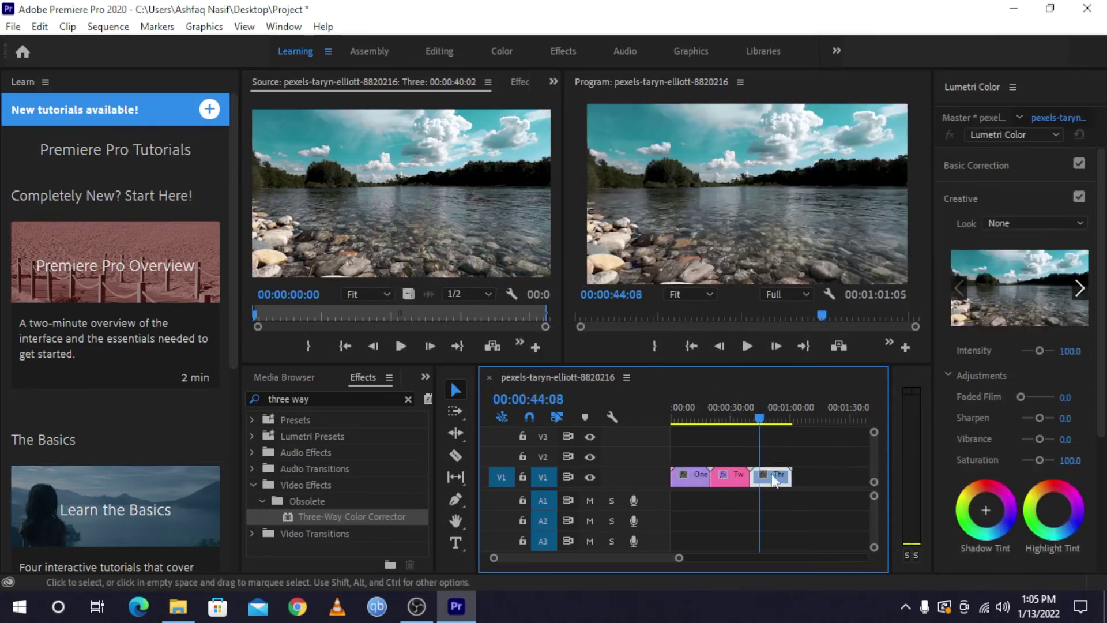
pyautogui.moveTo(791, 476)
pyautogui.mouseDown()
pyautogui.moveTo(836, 475)
pyautogui.moveTo(763, 557)
pyautogui.mouseUp()
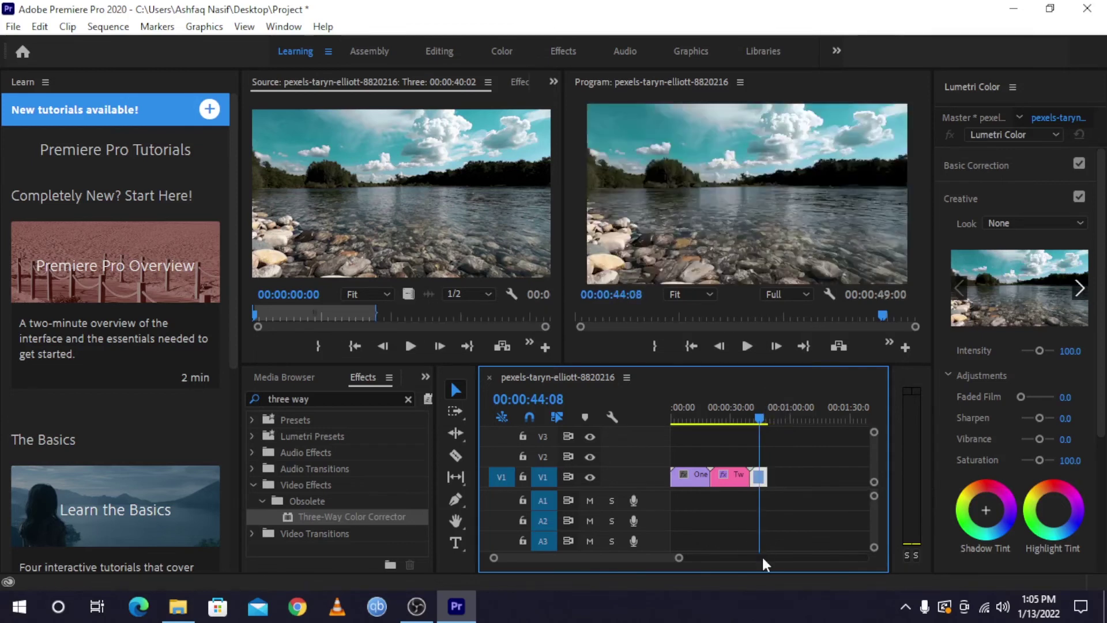
pyautogui.click(796, 456)
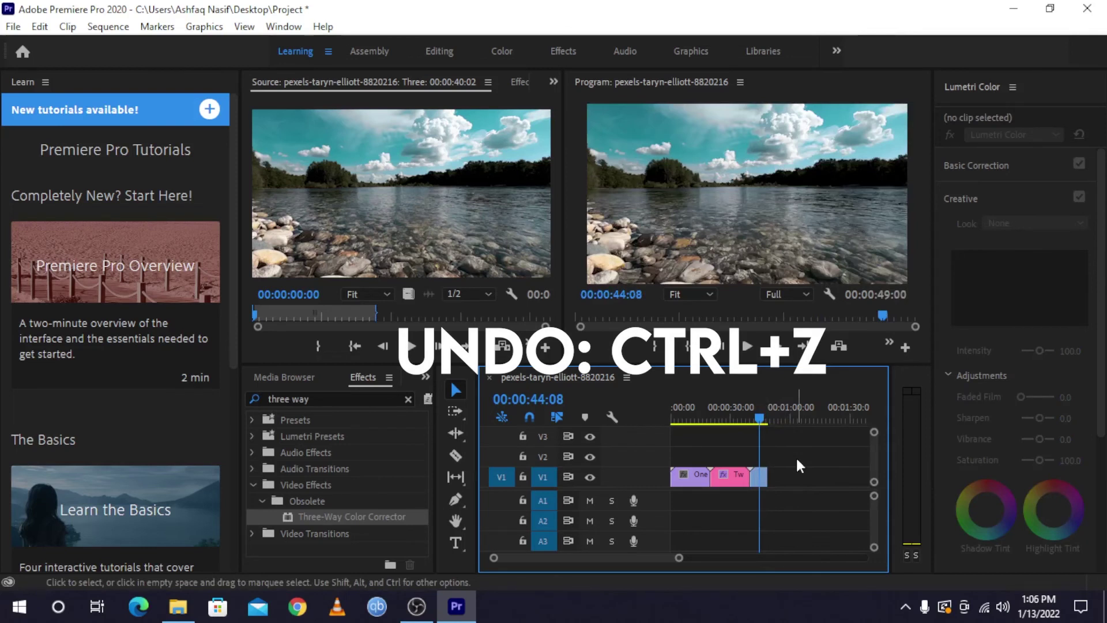
# Step: Undo the Three trim, then add a text box over the river shot and undo its text
pyautogui.hotkey('ctrl', 'z')
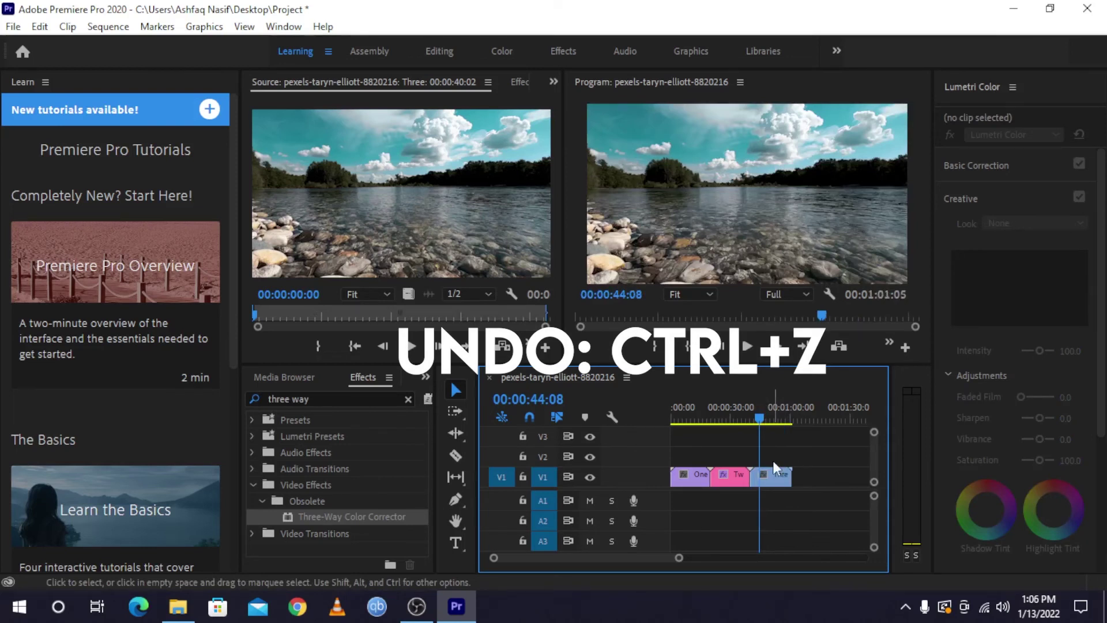
pyautogui.click(455, 543)
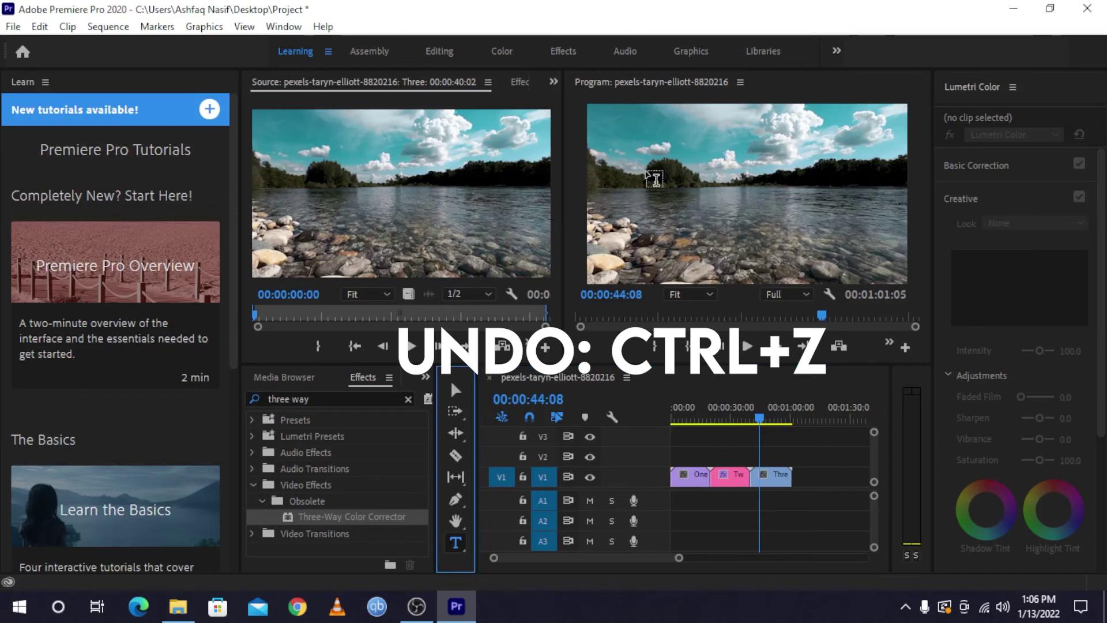
pyautogui.moveTo(647, 172); pyautogui.dragTo(833, 258)
pyautogui.write('dbbdh')
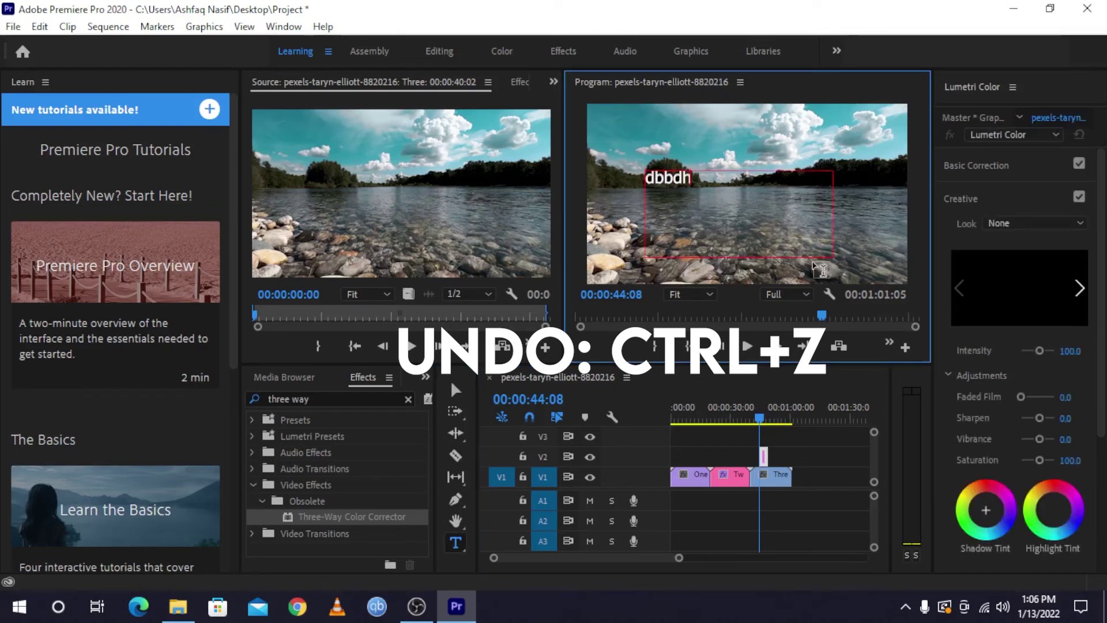
pyautogui.hotkey('ctrl', 'z')
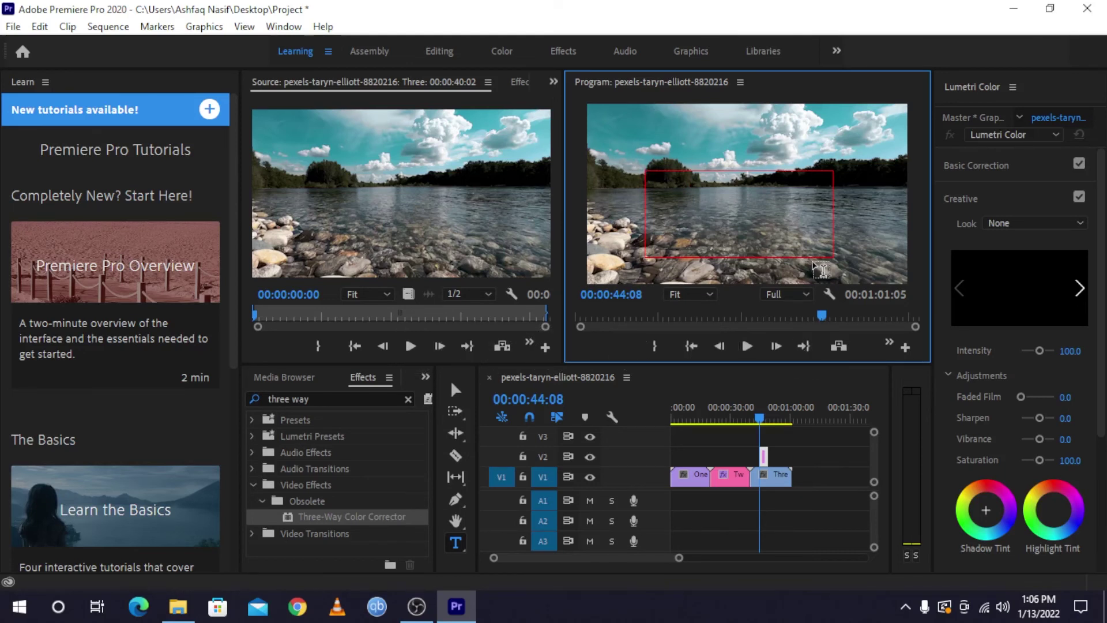
pyautogui.click(843, 485)
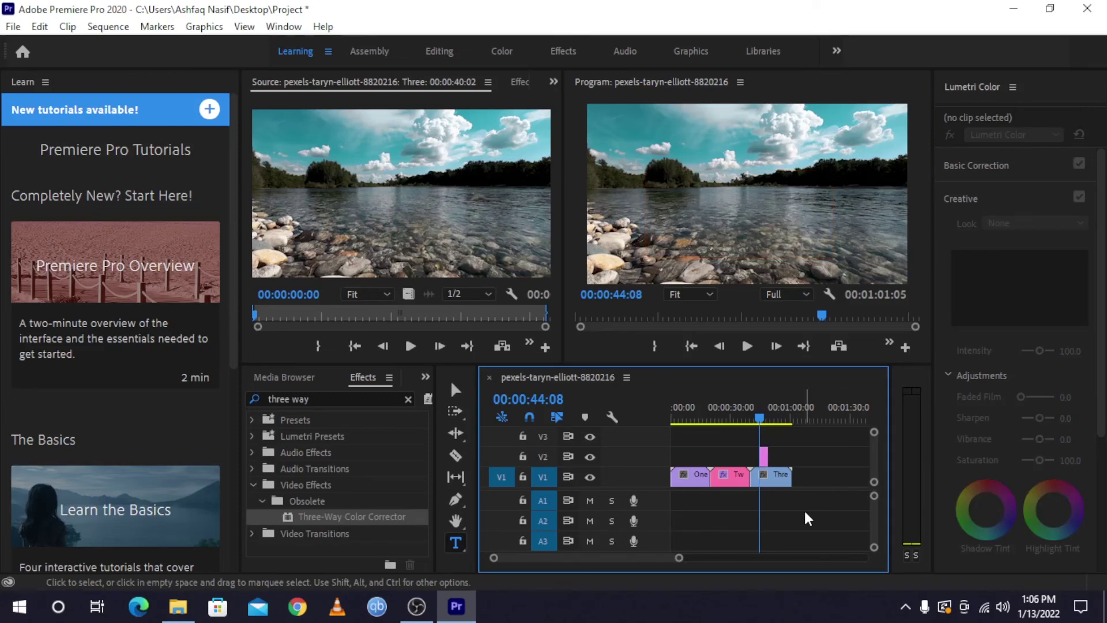
pyautogui.moveTo(831, 318); pyautogui.dragTo(713, 316)
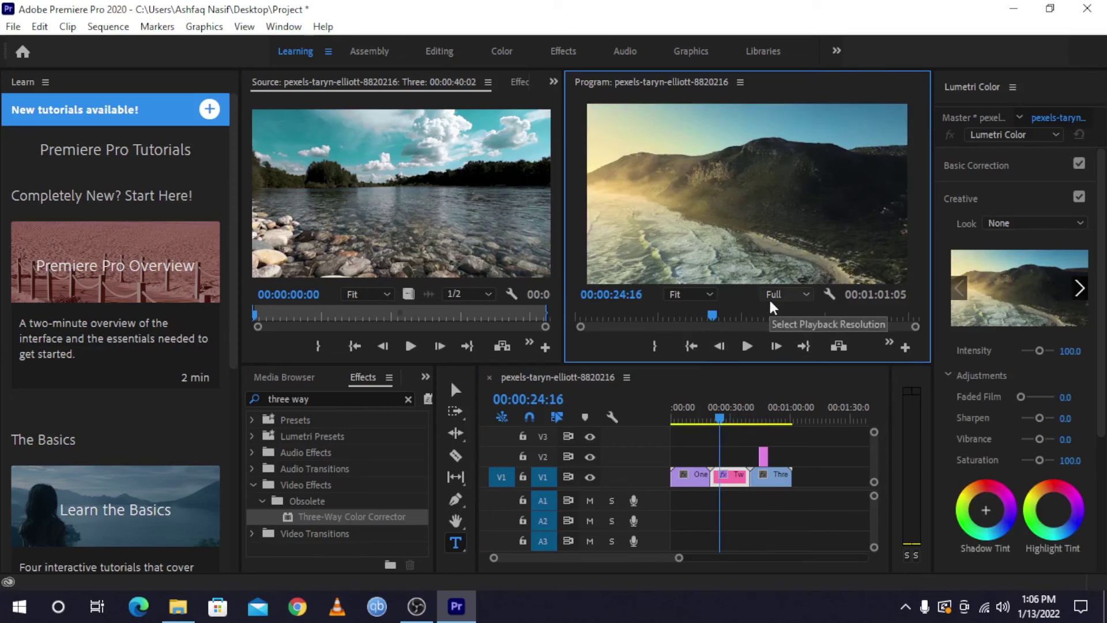
# Step: Save the project with Ctrl+S, move the playhead to 00:00:44:18, and switch to File Explorer
pyautogui.hotkey('ctrl', 's')
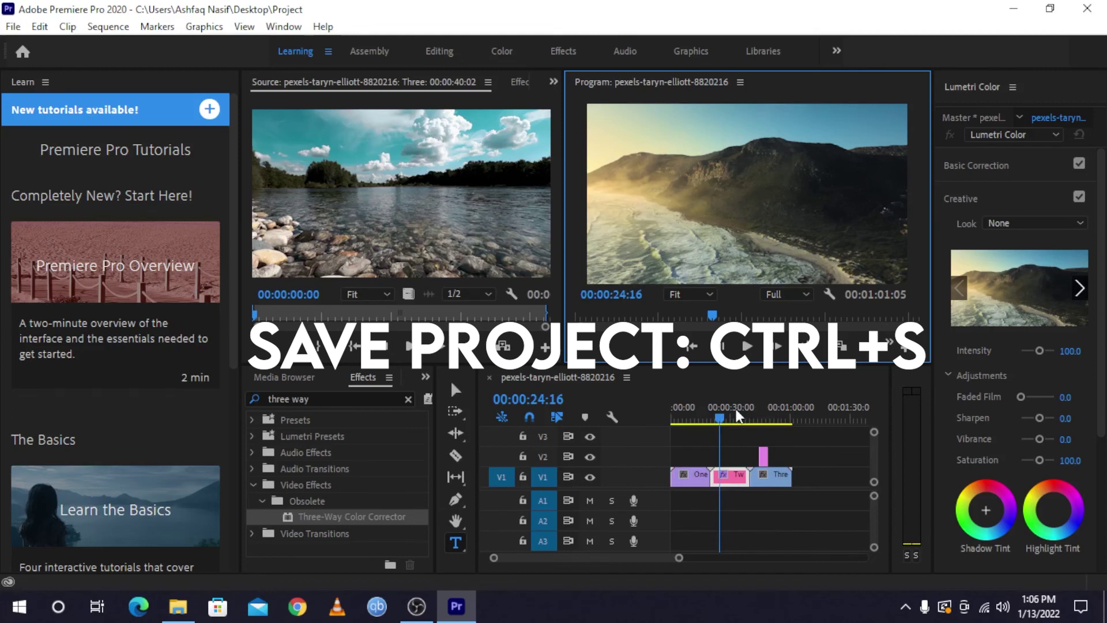
pyautogui.moveTo(736, 409); pyautogui.dragTo(760, 413)
pyautogui.click(818, 451)
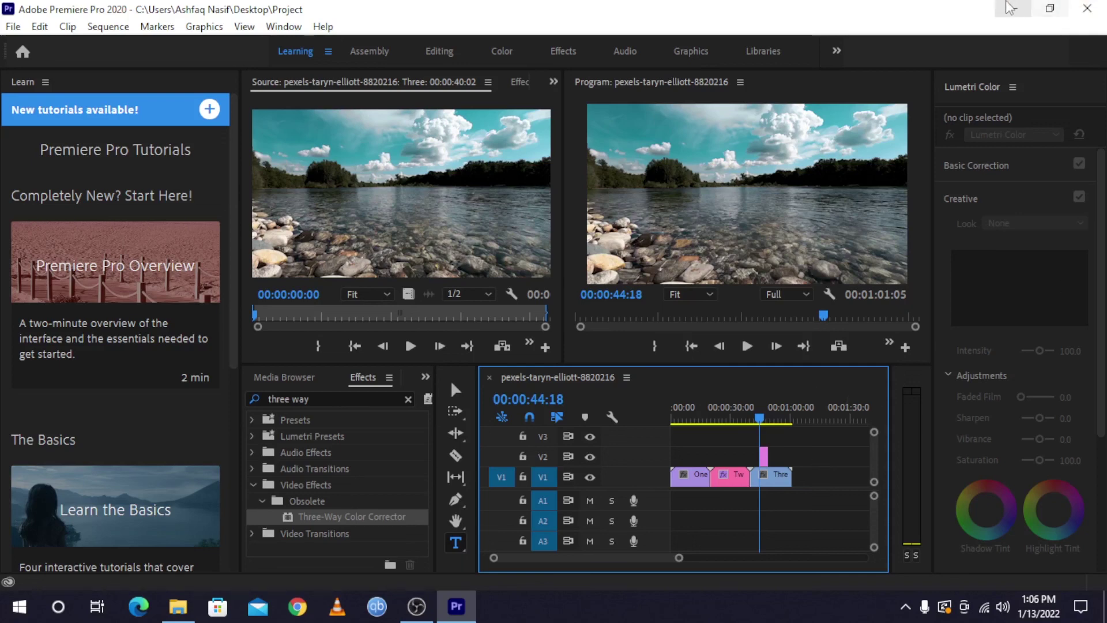
pyautogui.hotkey('alt', 'Tab')
# Step: Restore down and minimize the First Video folder window to reveal the desktop
pyautogui.click(1048, 7)
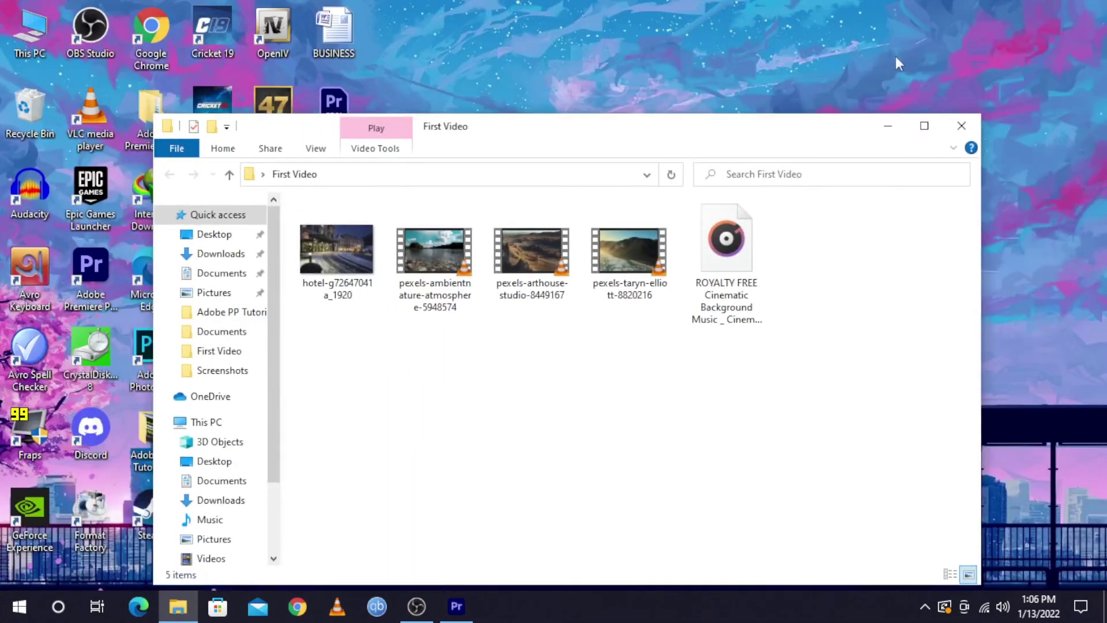
pyautogui.click(888, 123)
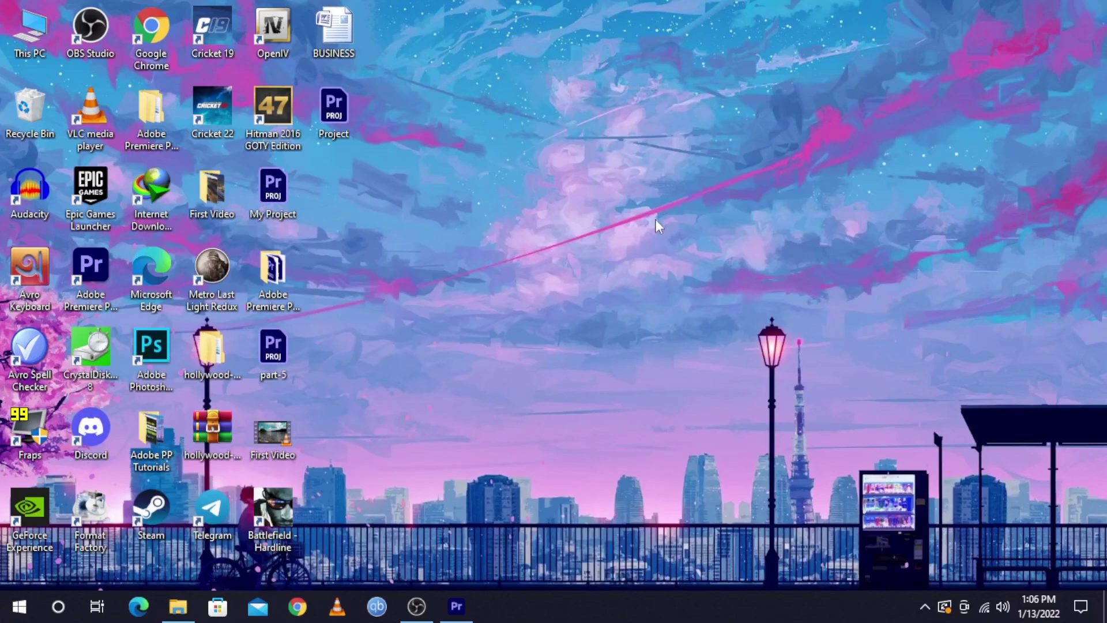